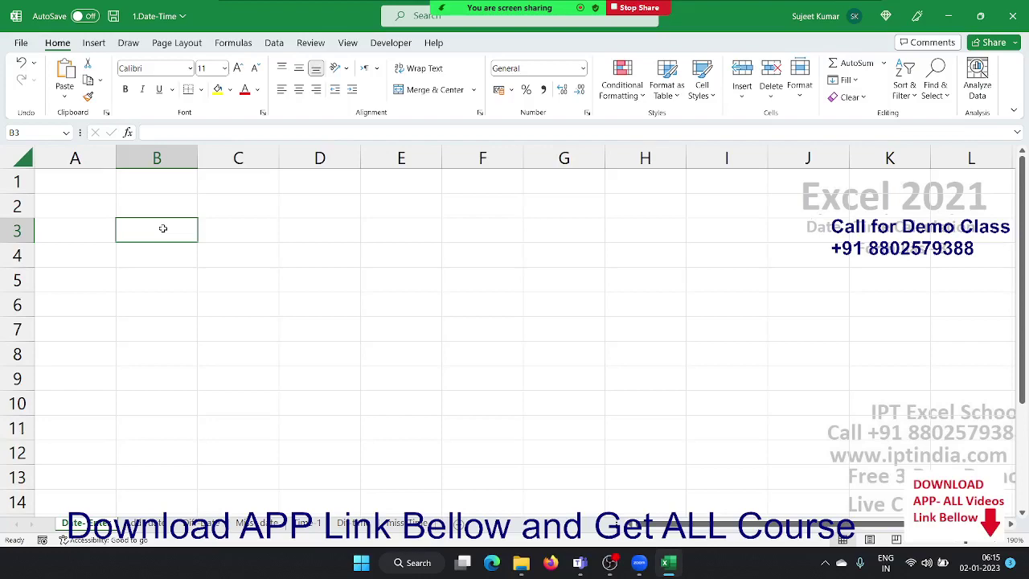
# Enter =TODAY() in B2 so it shows 02-01-2023
pyautogui.press('super+d')
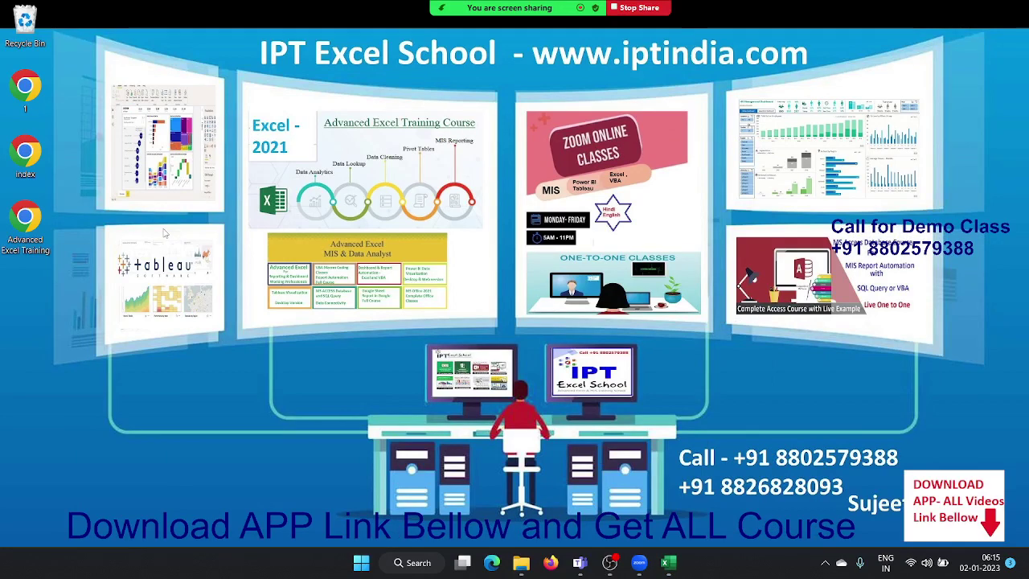
pyautogui.press('super+d')
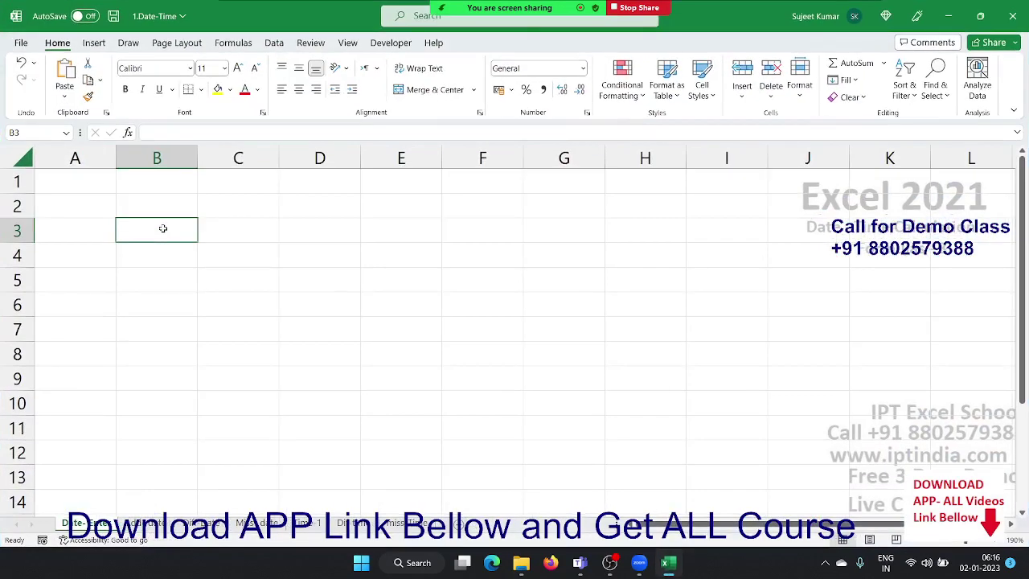
pyautogui.click(69, 274)
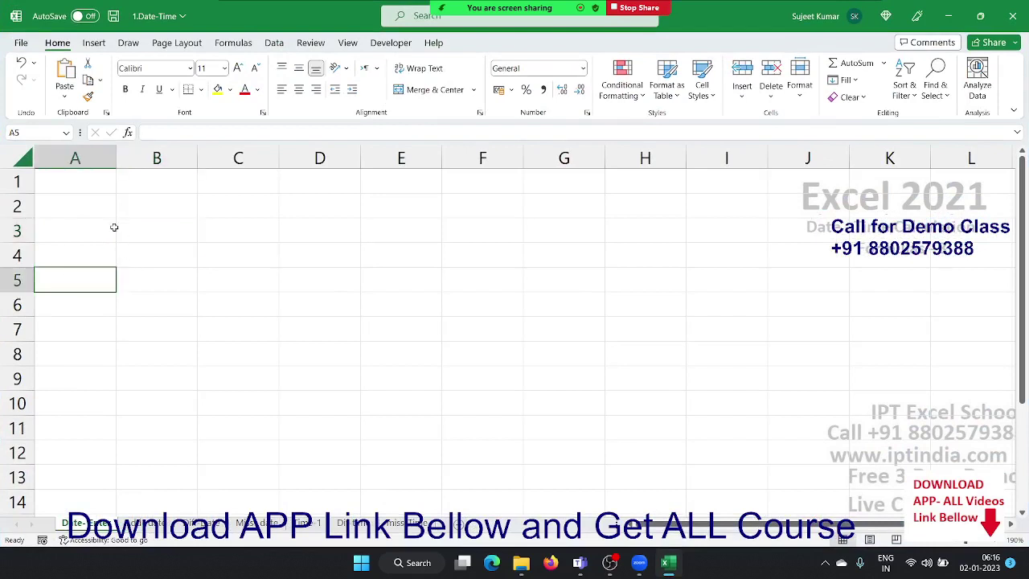
pyautogui.click(155, 197)
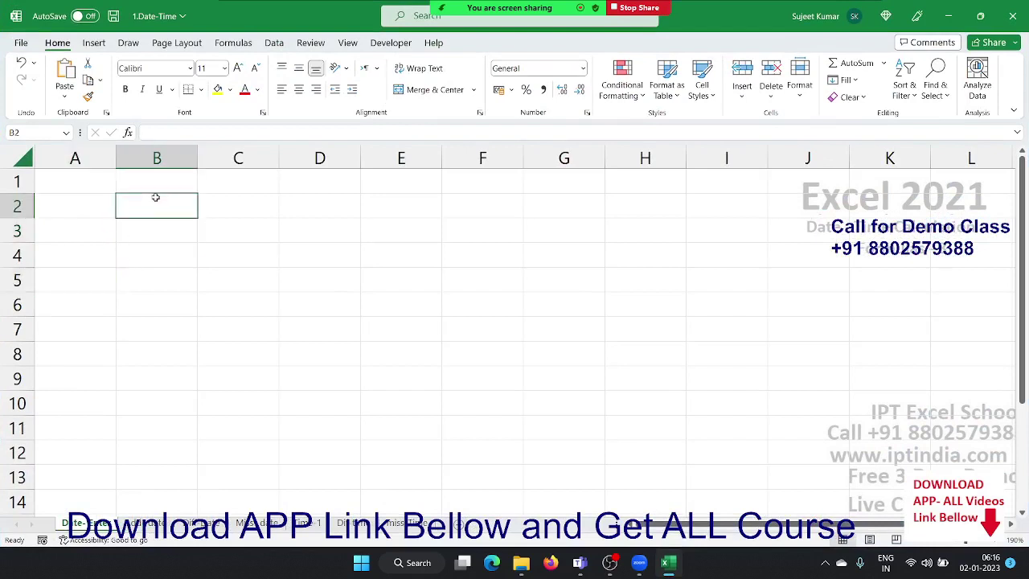
pyautogui.write('Today')
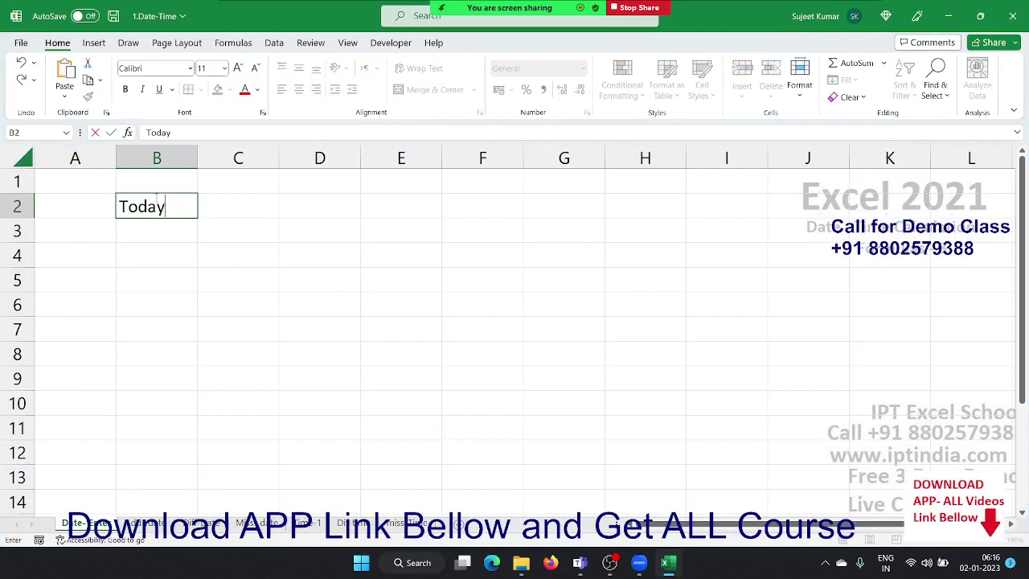
pyautogui.press('BackSpace')
pyautogui.press('BackSpace')
pyautogui.press('BackSpace')
pyautogui.press('BackSpace')
pyautogui.press('BackSpace')
pyautogui.write('=')
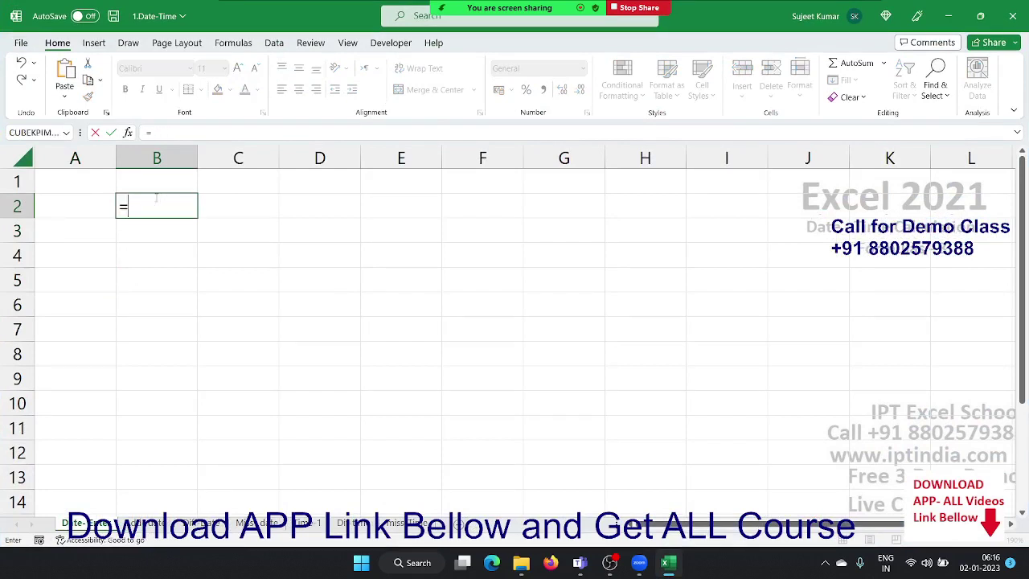
pyautogui.write('today')
pyautogui.press('Tab')
pyautogui.press('Return')
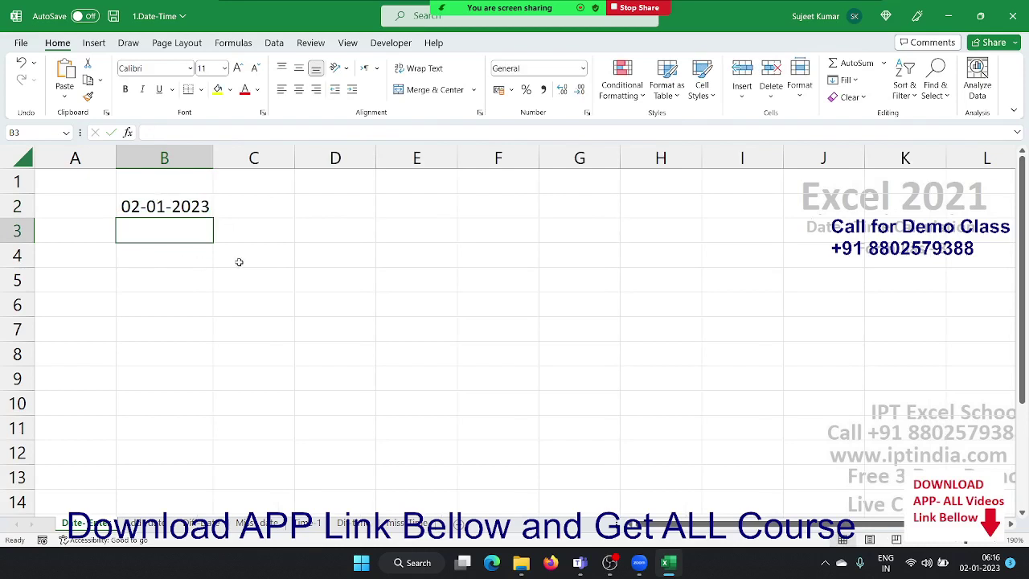
pyautogui.write('=now')
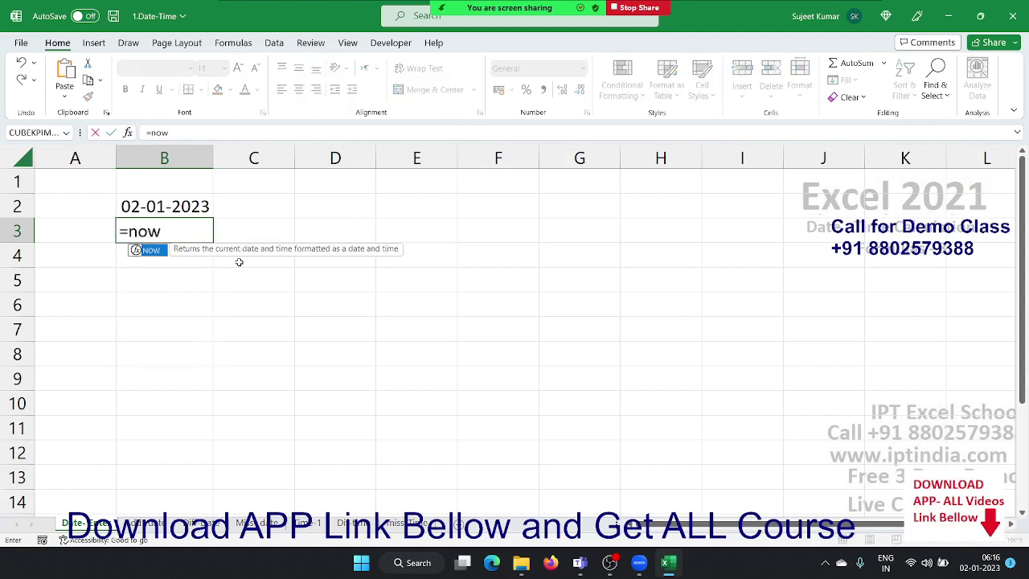
pyautogui.press('Tab')
pyautogui.press('Return')
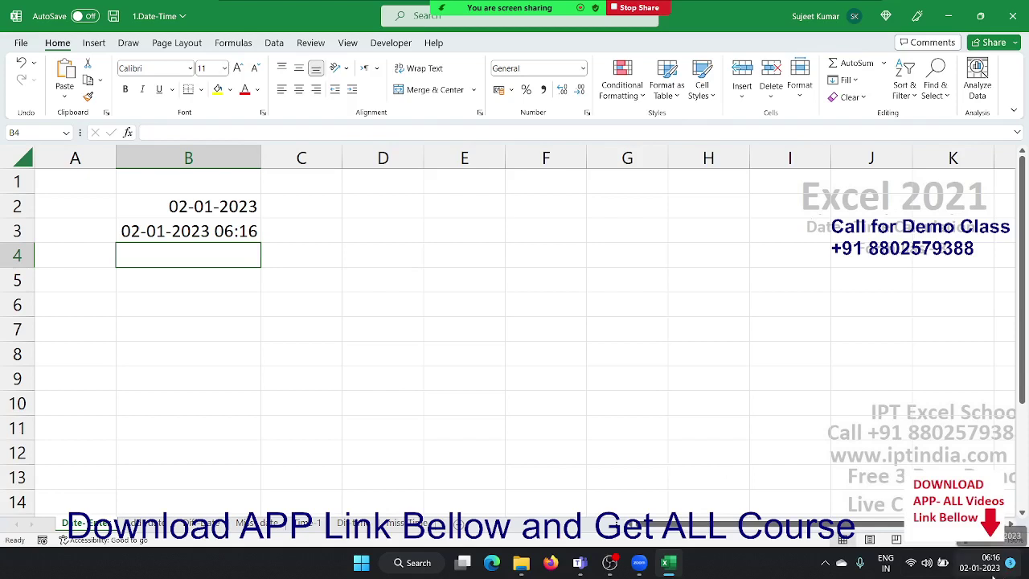
pyautogui.moveTo(985, 562)
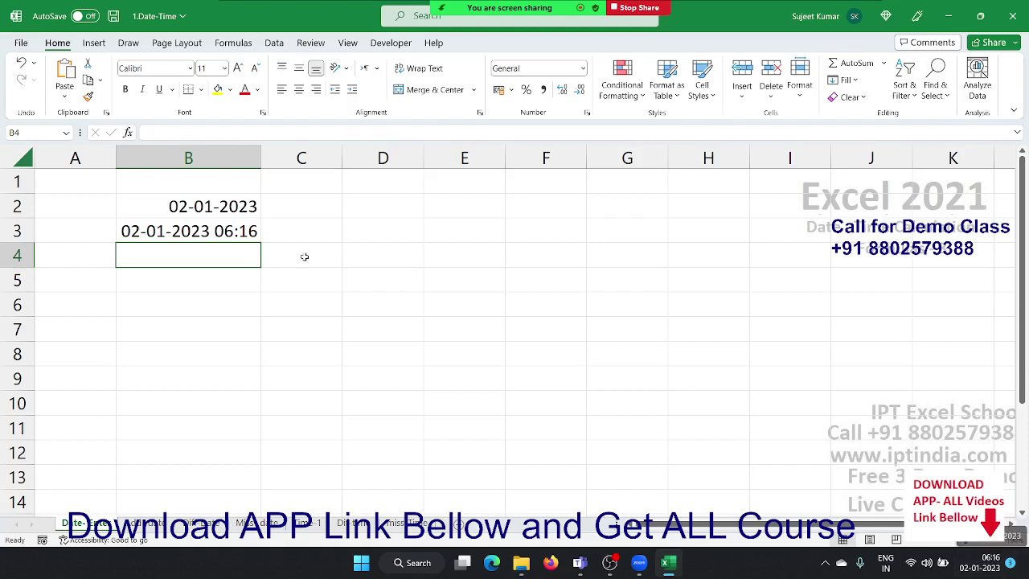
# Enter 2/1 in B4 so it displays 02-Jan, and leave B5 empty
pyautogui.write('2')
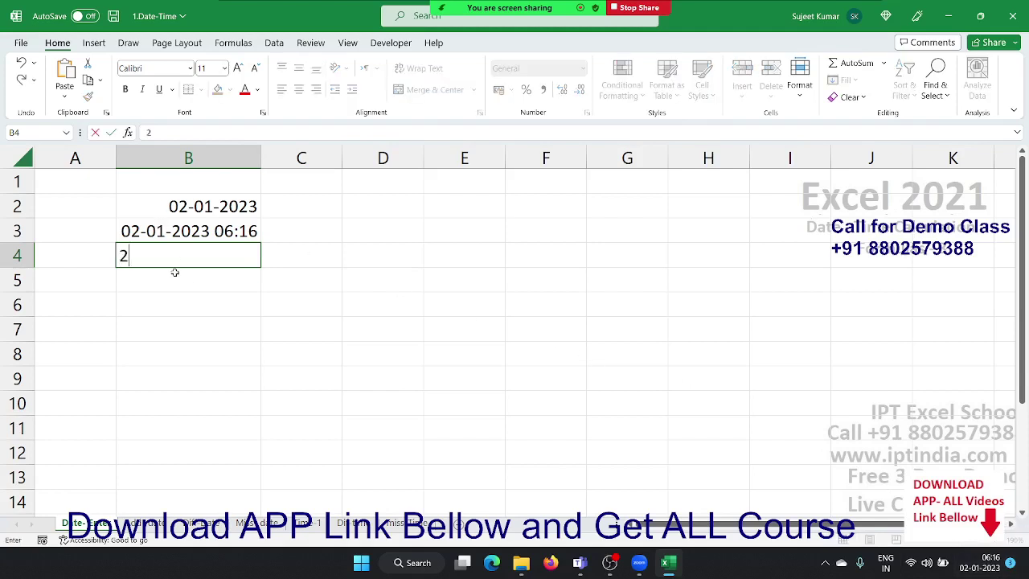
pyautogui.write('/1')
pyautogui.press('Return')
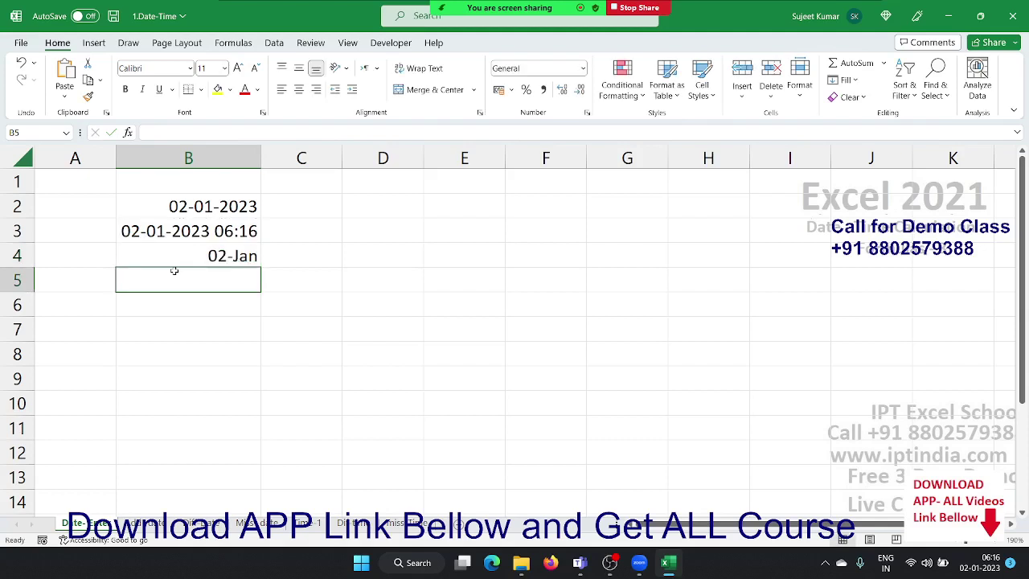
pyautogui.press('Up')
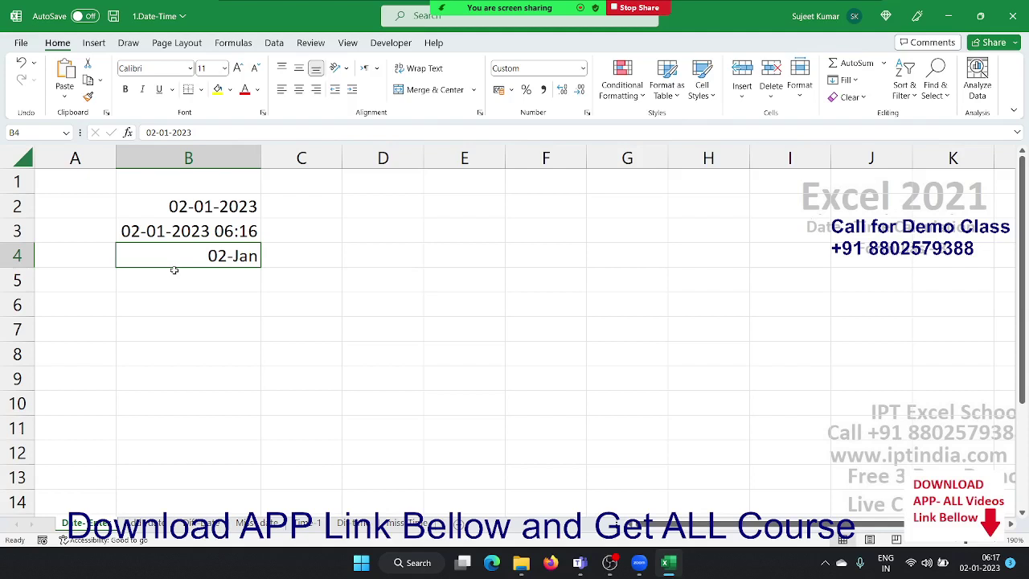
pyautogui.click(174, 270)
pyautogui.write('2')
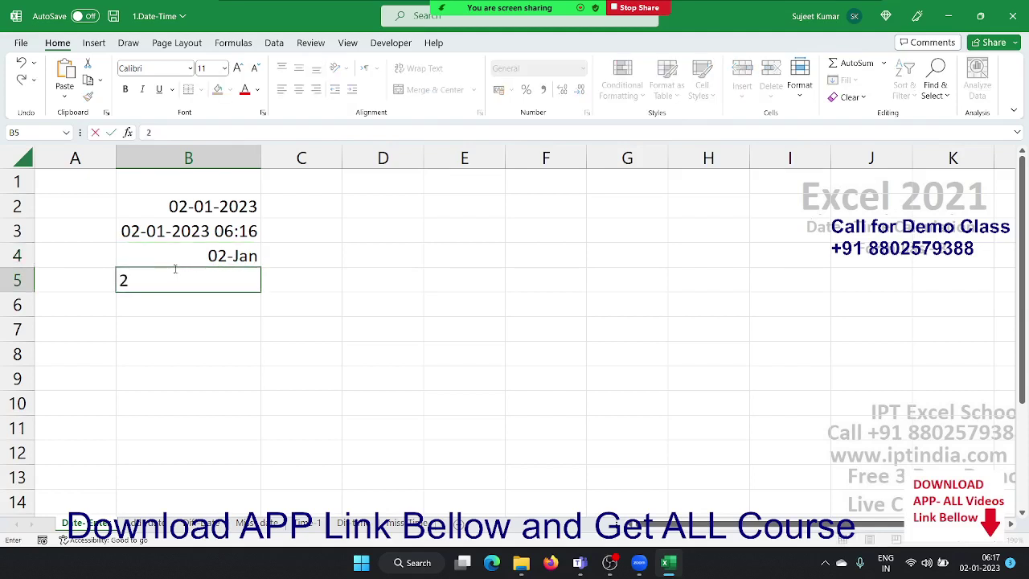
pyautogui.write('/1')
pyautogui.press('Escape')
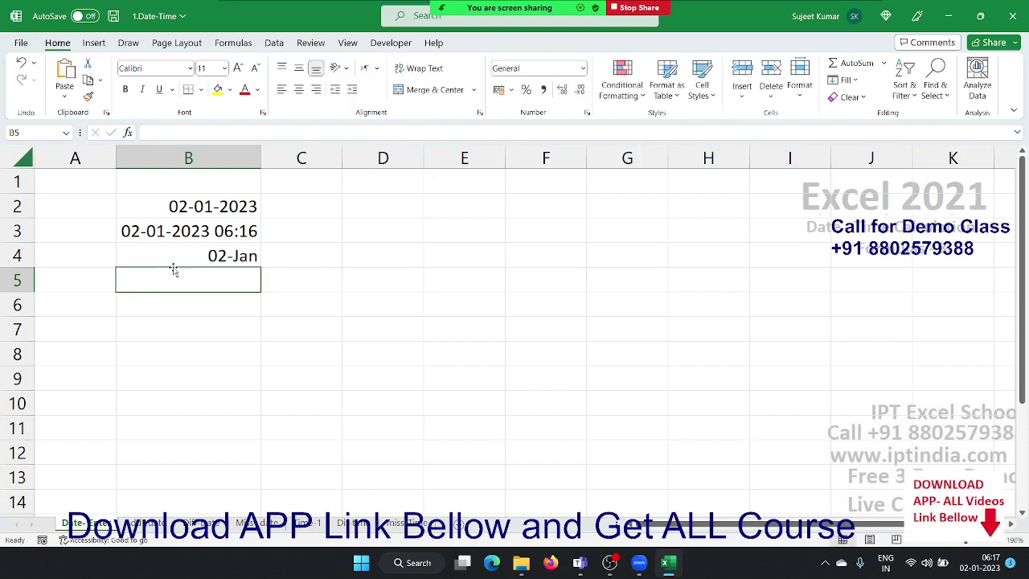
# Enter =DATE(2023,1,2) in B5, displaying 02-01-2023
pyautogui.write('=dat')
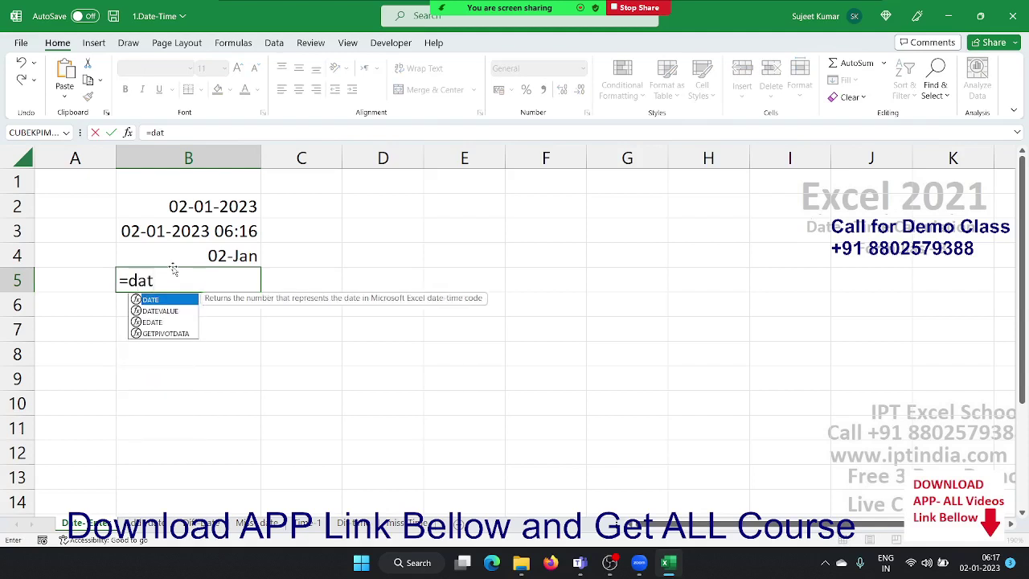
pyautogui.press('Tab')
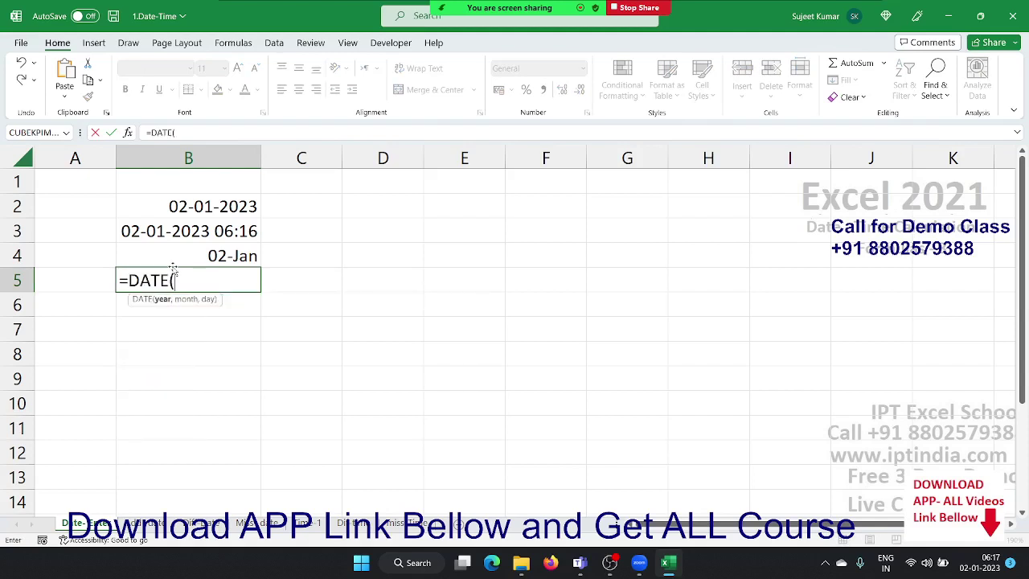
pyautogui.write('2022')
pyautogui.press('BackSpace')
pyautogui.write('3,1')
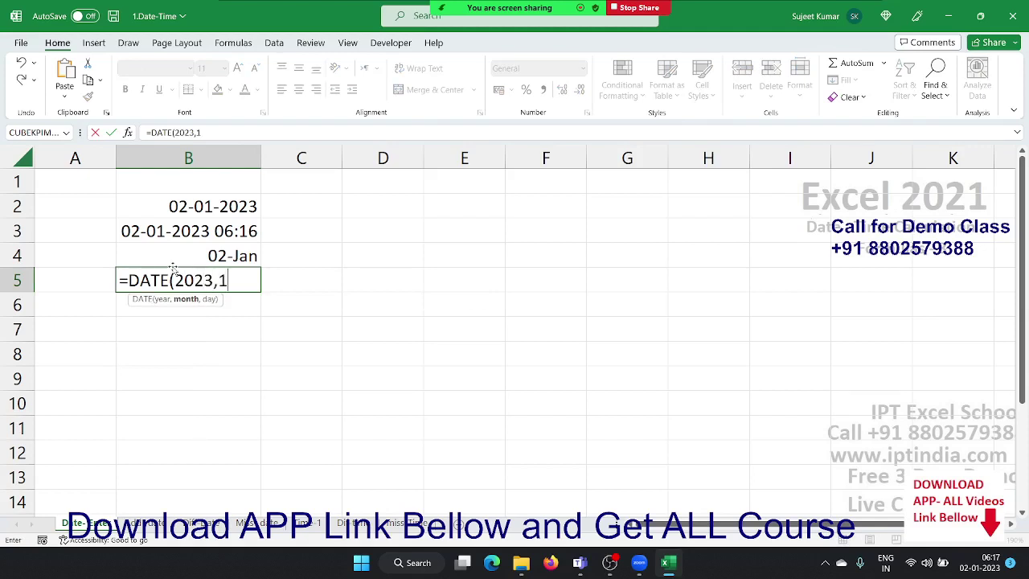
pyautogui.write(',2)')
pyautogui.press('Return')
pyautogui.press('Up')
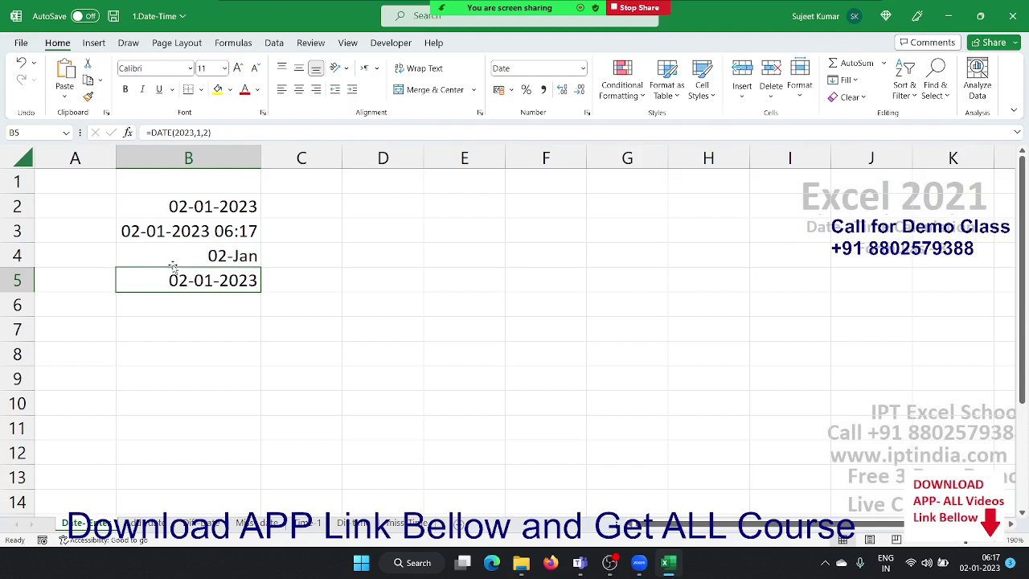
pyautogui.press('Up')
# Enter =YEAR(B2) in C2, returning 2023
pyautogui.press('Up')
pyautogui.press('Up')
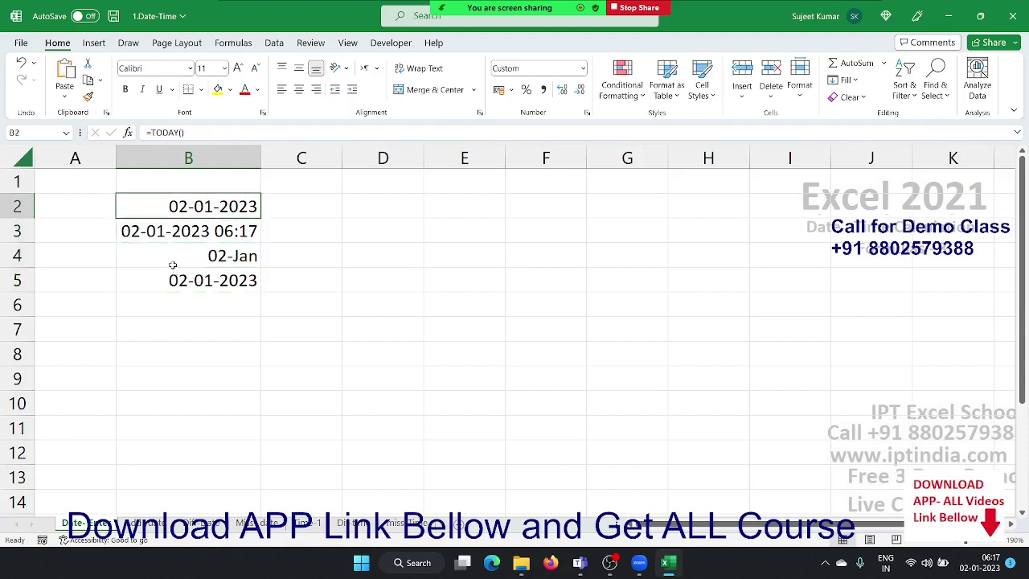
pyautogui.press('Down')
pyautogui.press('Down')
pyautogui.press('Up')
pyautogui.press('Up')
pyautogui.press('Right')
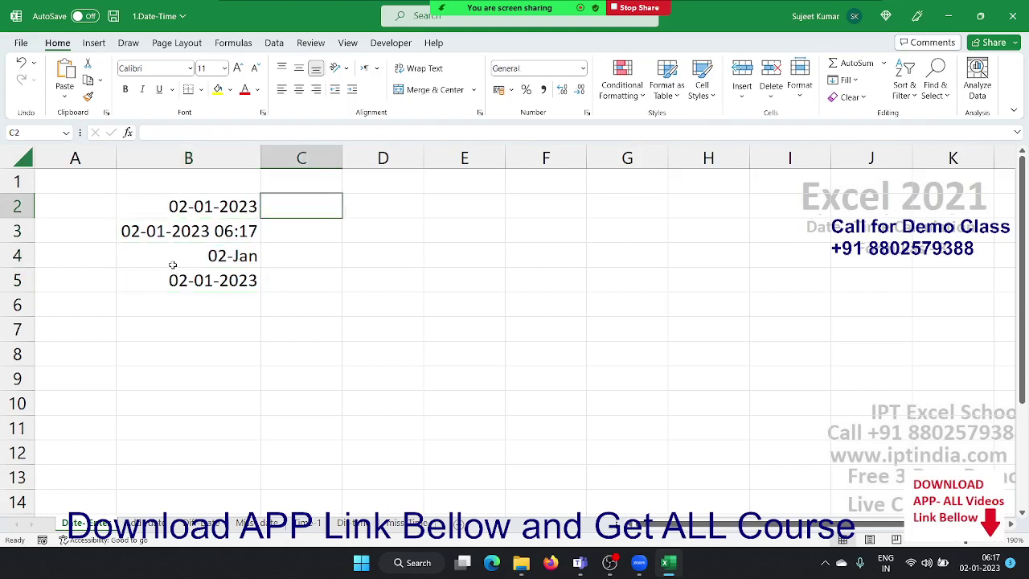
pyautogui.write('=')
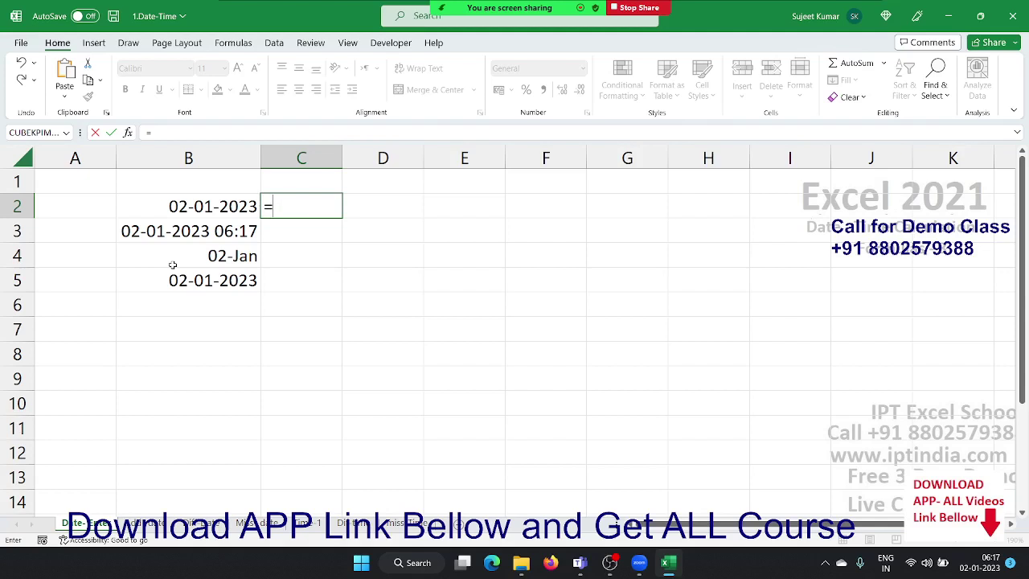
pyautogui.write('y')
pyautogui.press('Tab')
pyautogui.press('Left')
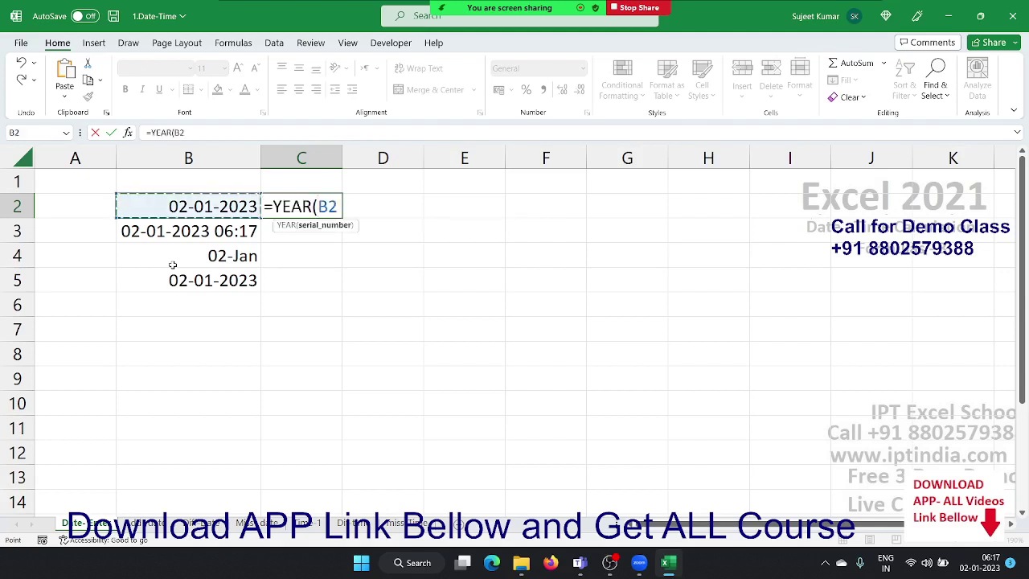
pyautogui.press('Return')
pyautogui.press('Up')
# Enter =MONTH(B2) in D2, returning 1
pyautogui.press('Right')
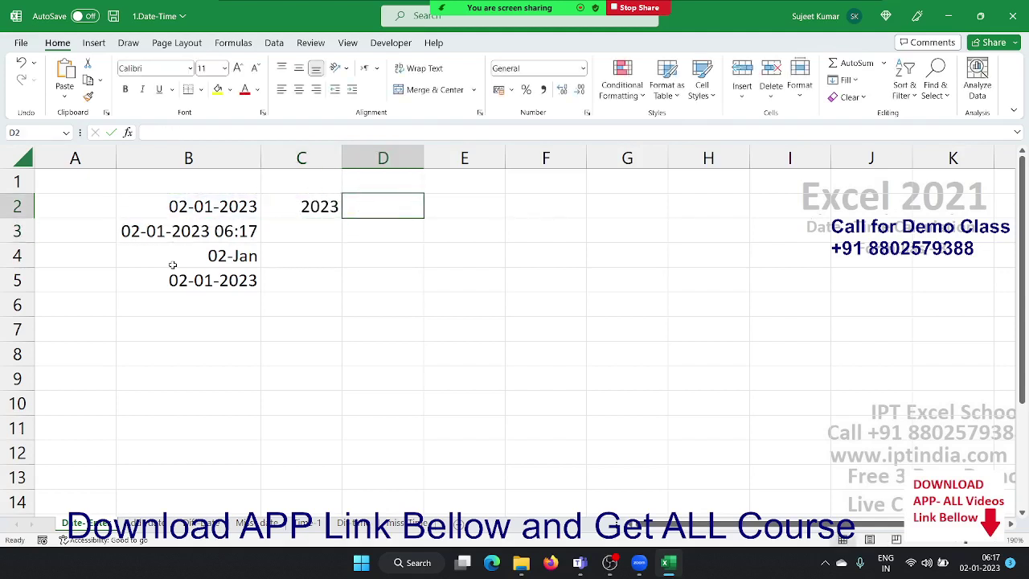
pyautogui.write('=mon')
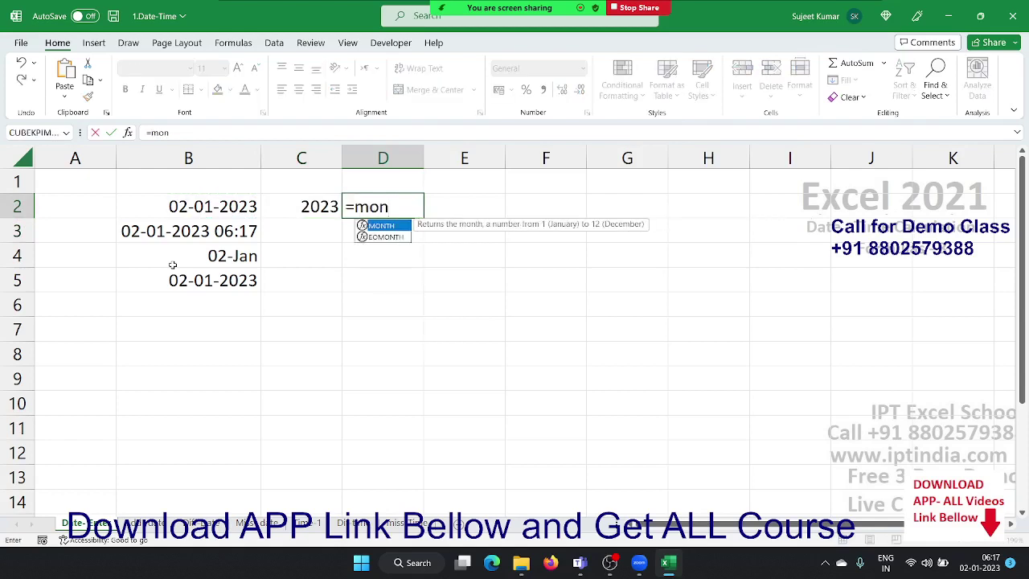
pyautogui.press('Tab')
pyautogui.press('Left')
pyautogui.press('Left')
pyautogui.press('Return')
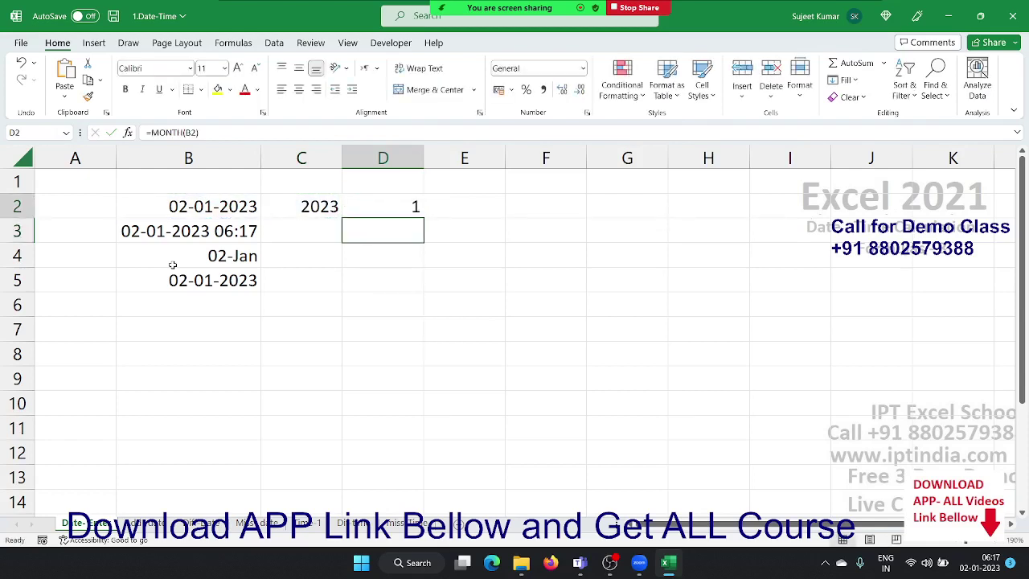
pyautogui.press('Up')
# Enter =DAY(B2) in E2, returning 2
pyautogui.press('Right')
pyautogui.write('=')
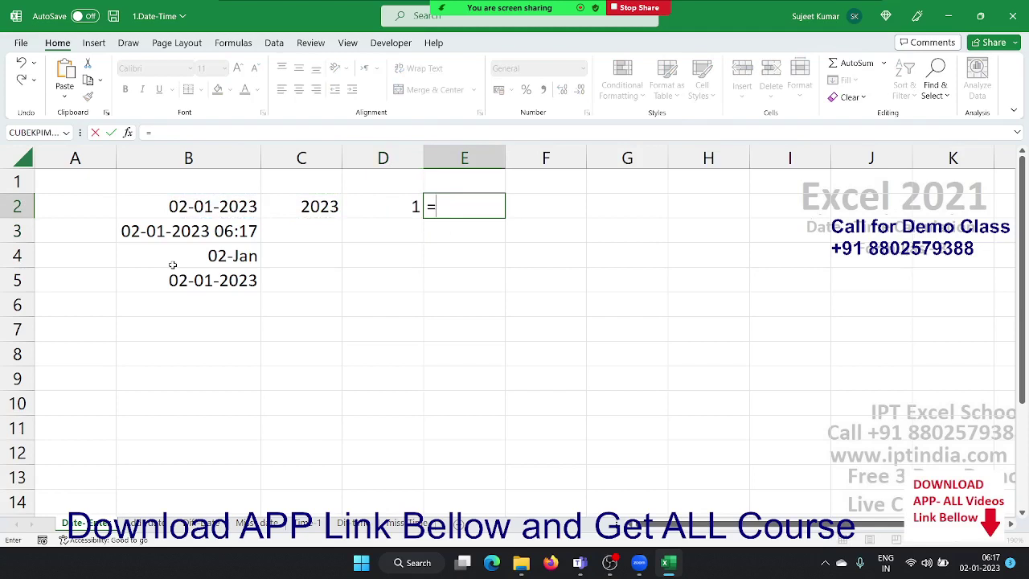
pyautogui.write('d')
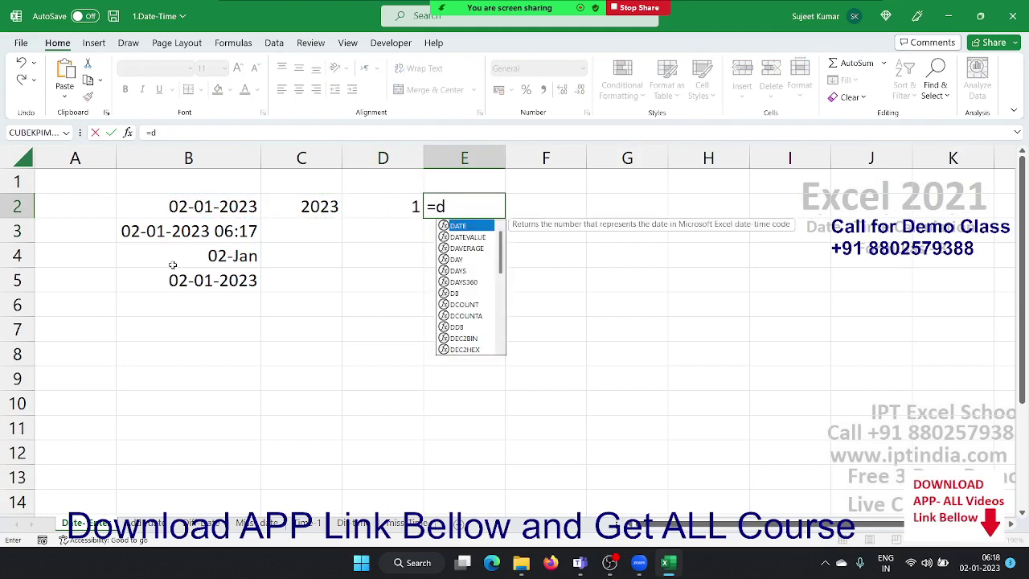
pyautogui.write('ay')
pyautogui.press('Tab')
pyautogui.press('Left')
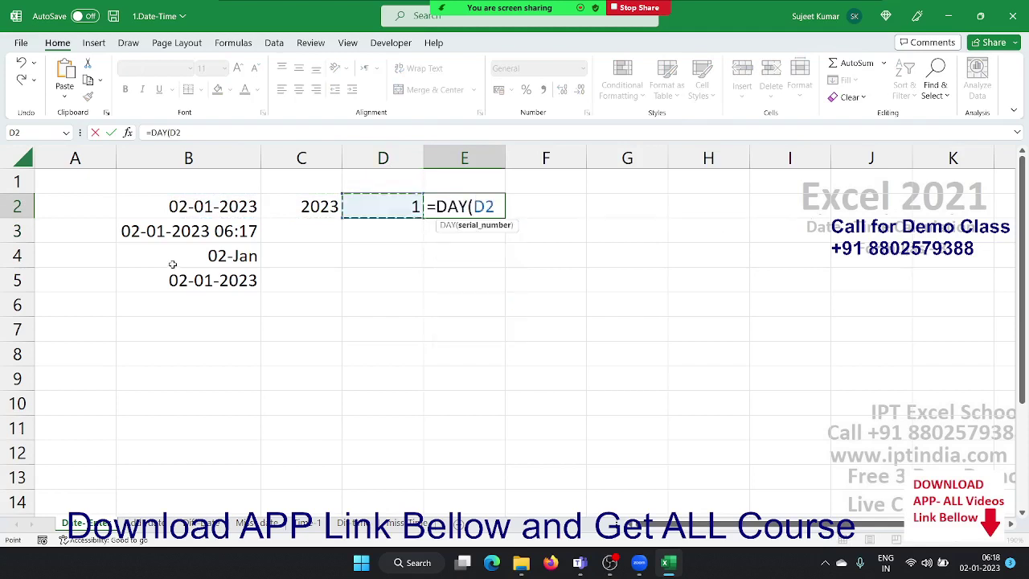
pyautogui.press('Left')
pyautogui.press('Left')
pyautogui.press('Return')
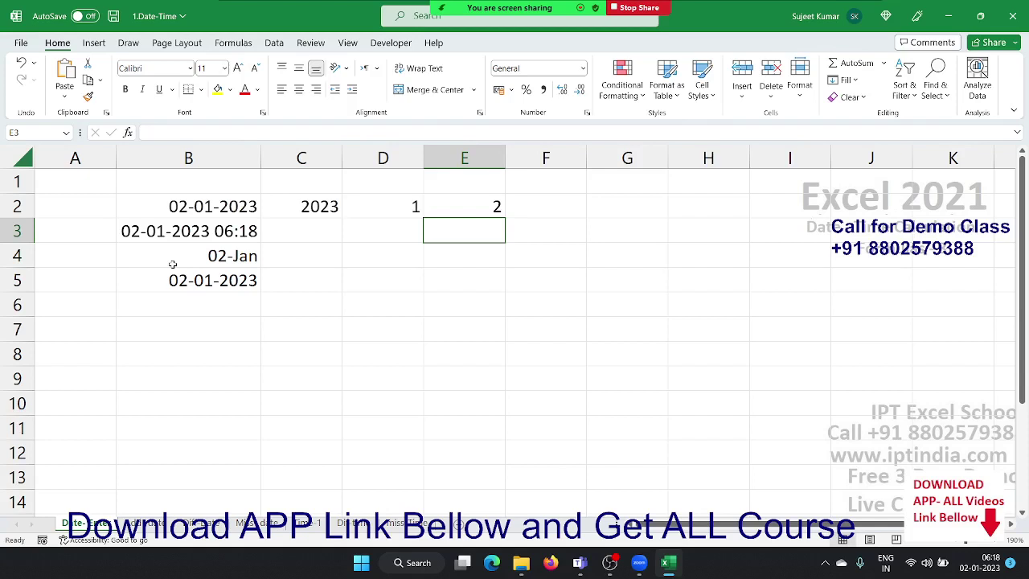
pyautogui.press('Up')
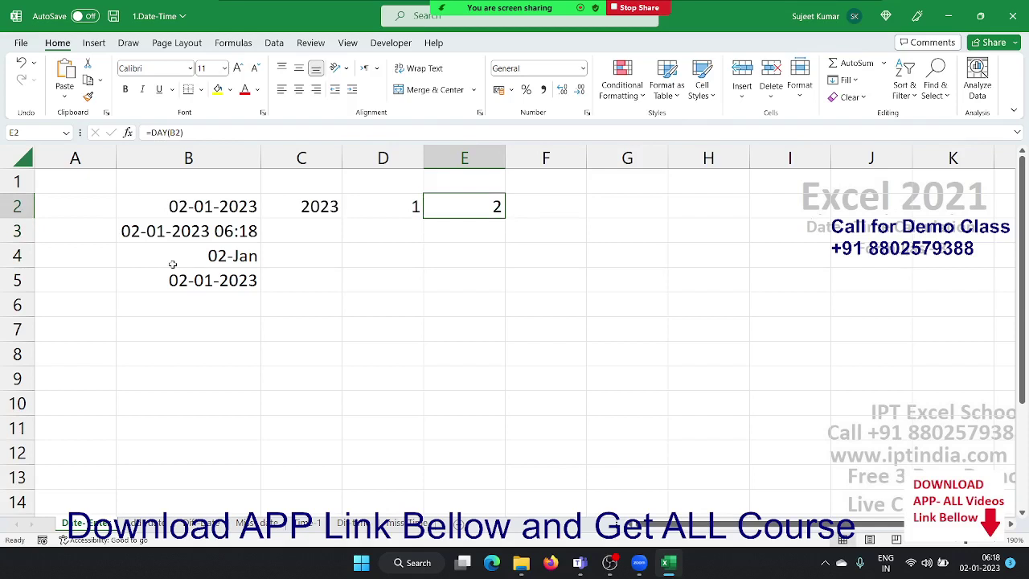
# Switch to the date-calculation sheet and delete all its contents
pyautogui.click(159, 523)
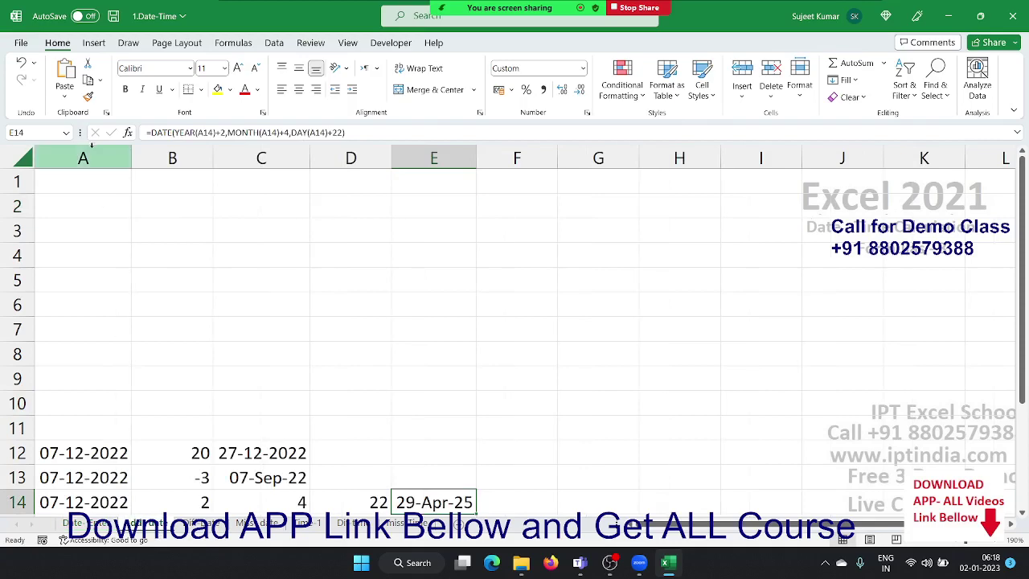
pyautogui.click(28, 159)
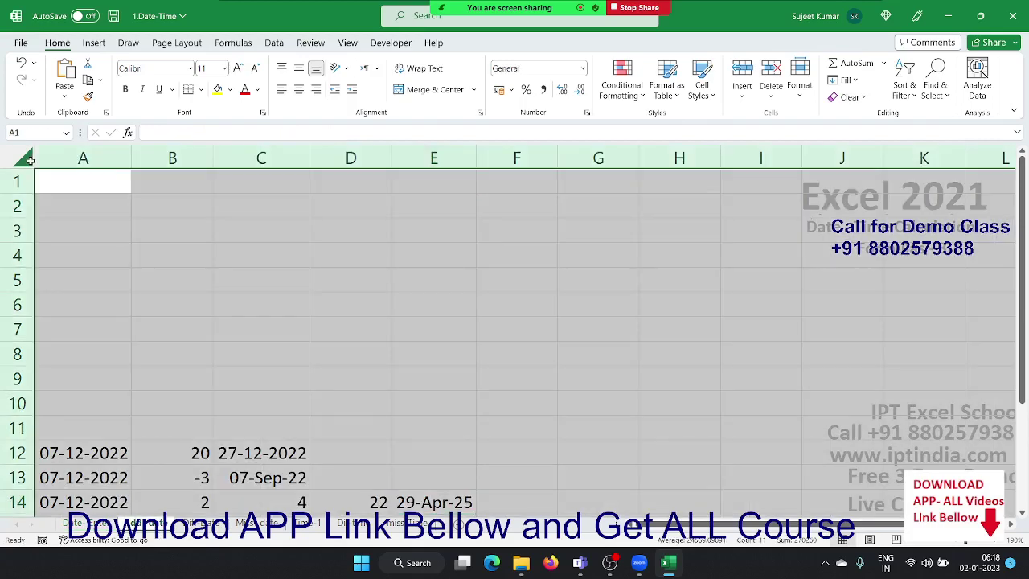
pyautogui.press('Delete')
pyautogui.hotkey('ctrl', 'Home')
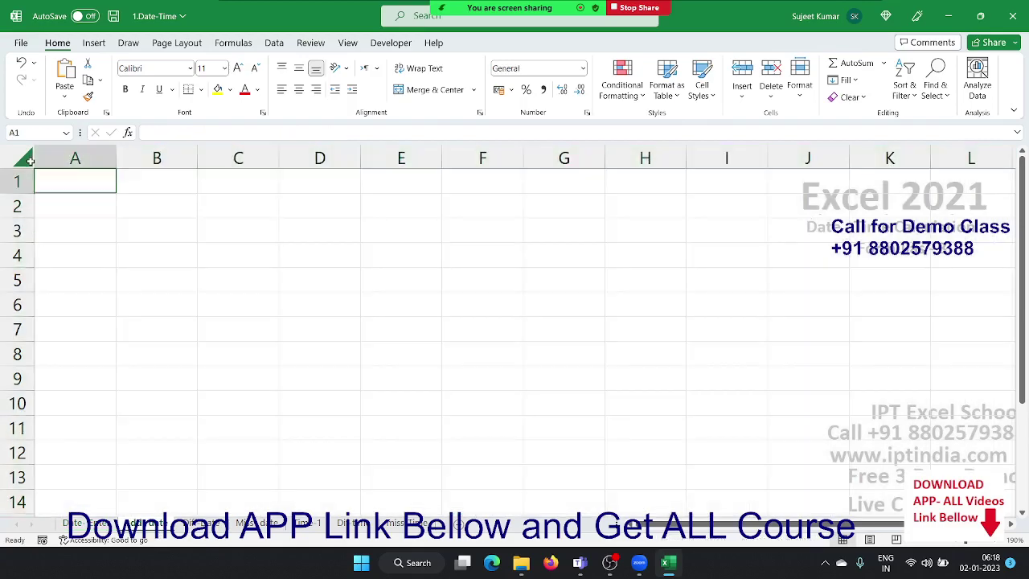
# Put today's date 02-01-2023 in A2 and 25 days in B2
pyautogui.press('Down')
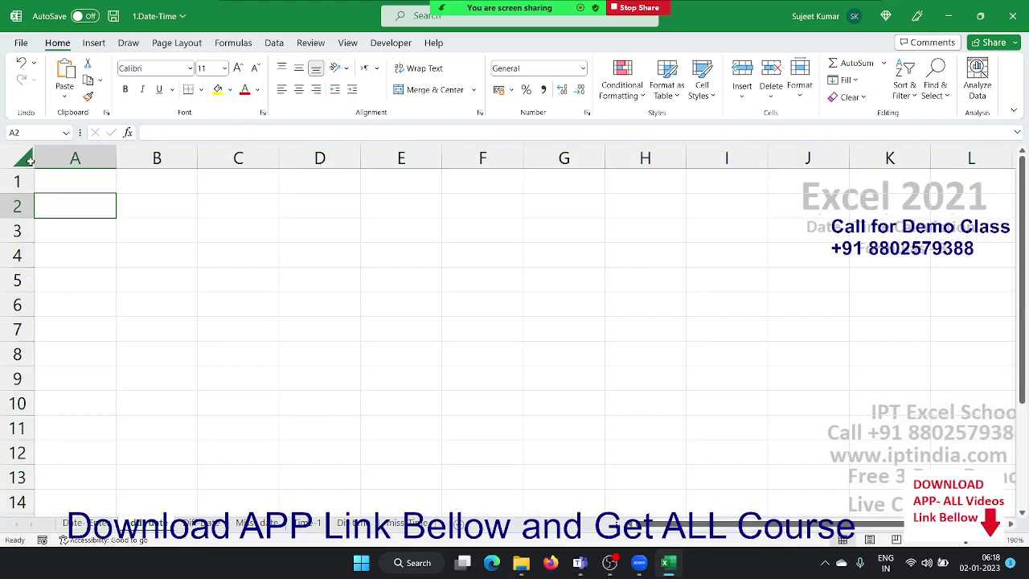
pyautogui.hotkey('ctrl', ';')
pyautogui.press('Return')
pyautogui.press('Up')
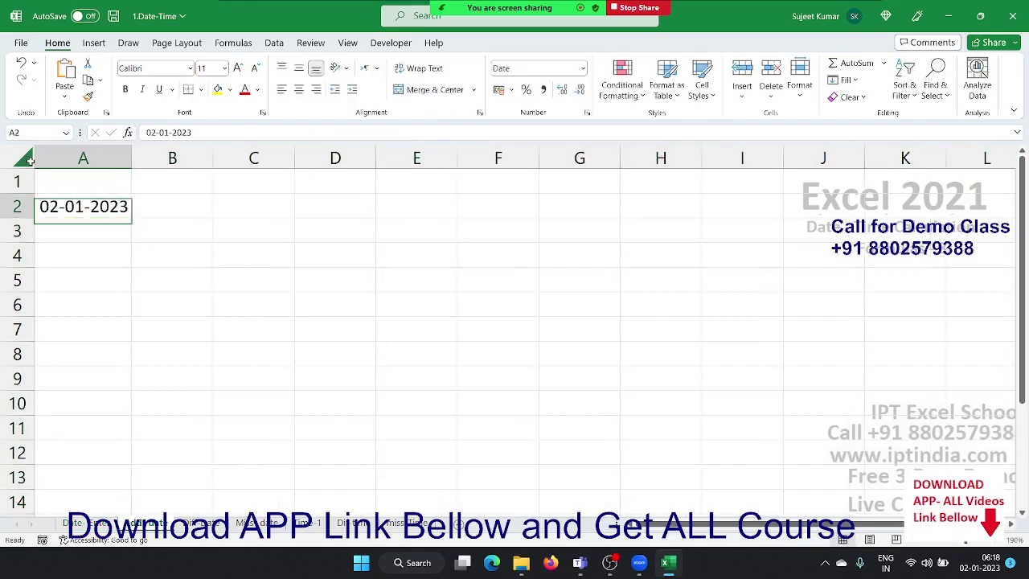
pyautogui.press('Right')
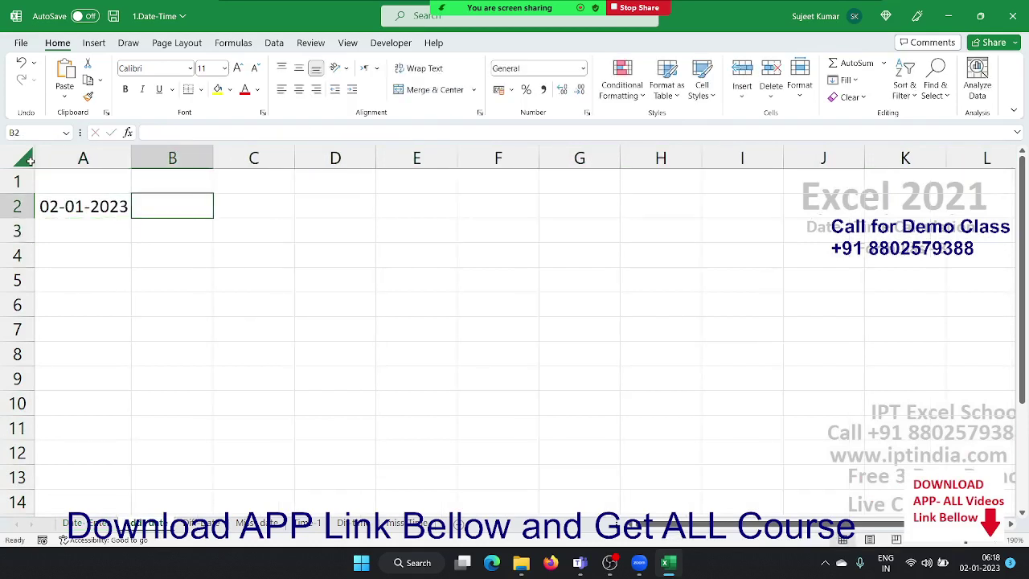
pyautogui.write('24')
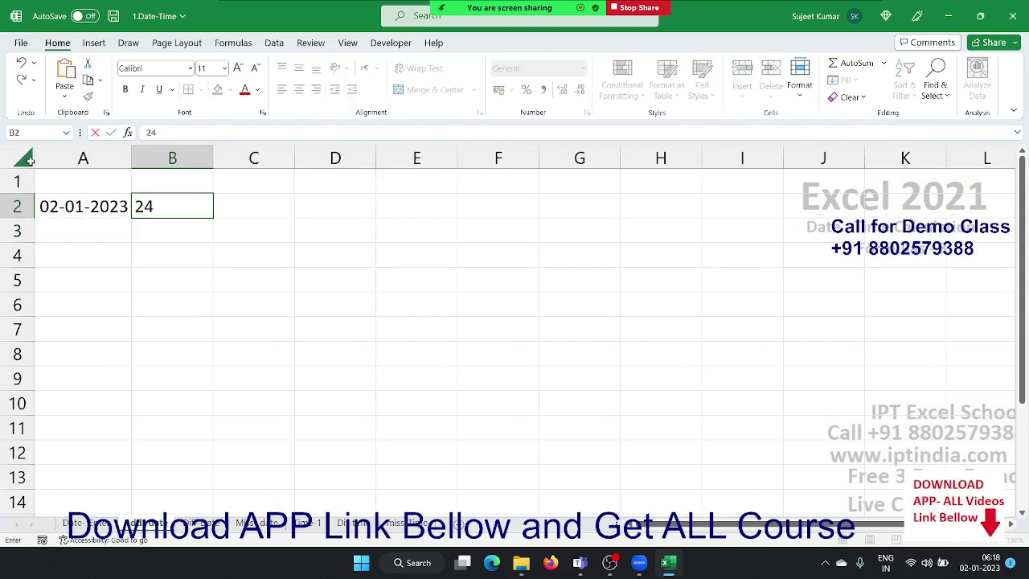
pyautogui.press('BackSpace')
pyautogui.write('5')
pyautogui.press('Tab')
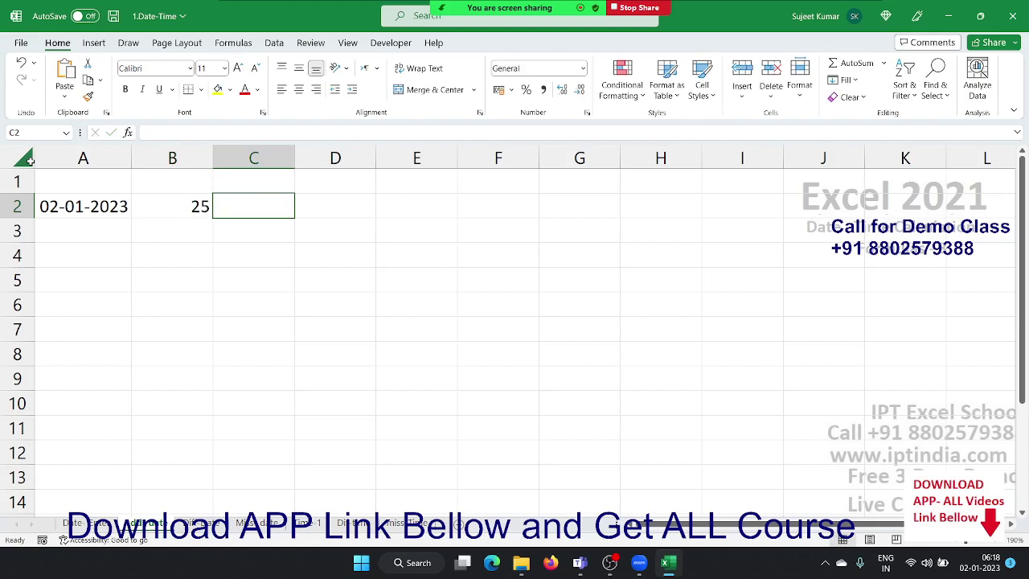
# Enter =A2+B2 in C2, giving 27-01-2023
pyautogui.write('=')
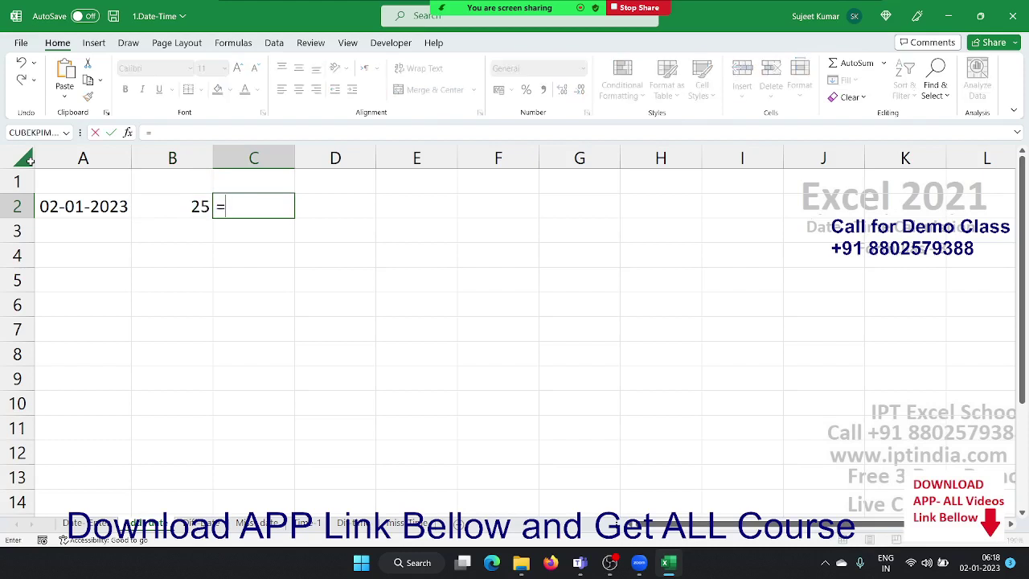
pyautogui.press('Left')
pyautogui.press('Left')
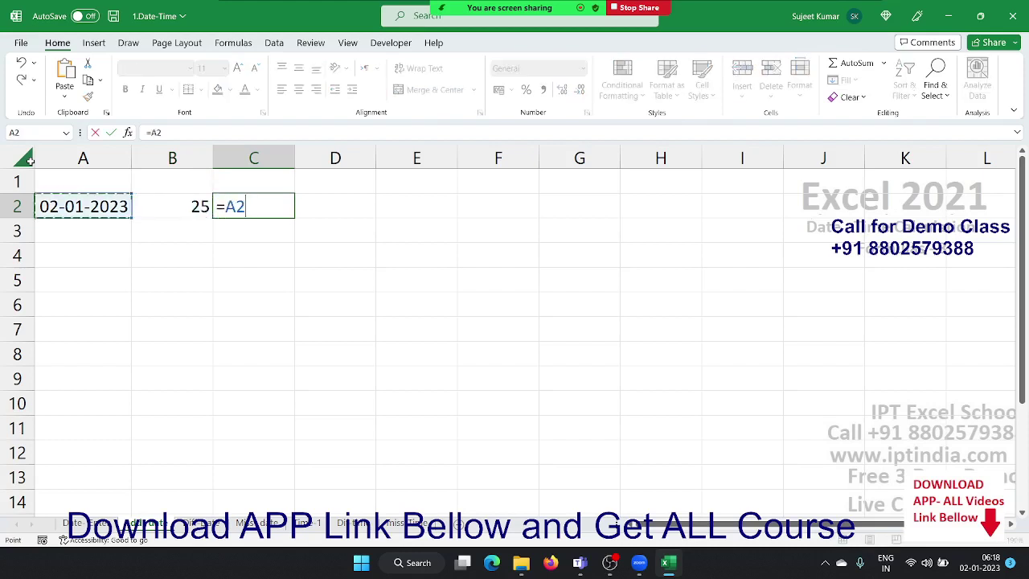
pyautogui.write('+')
pyautogui.press('Left')
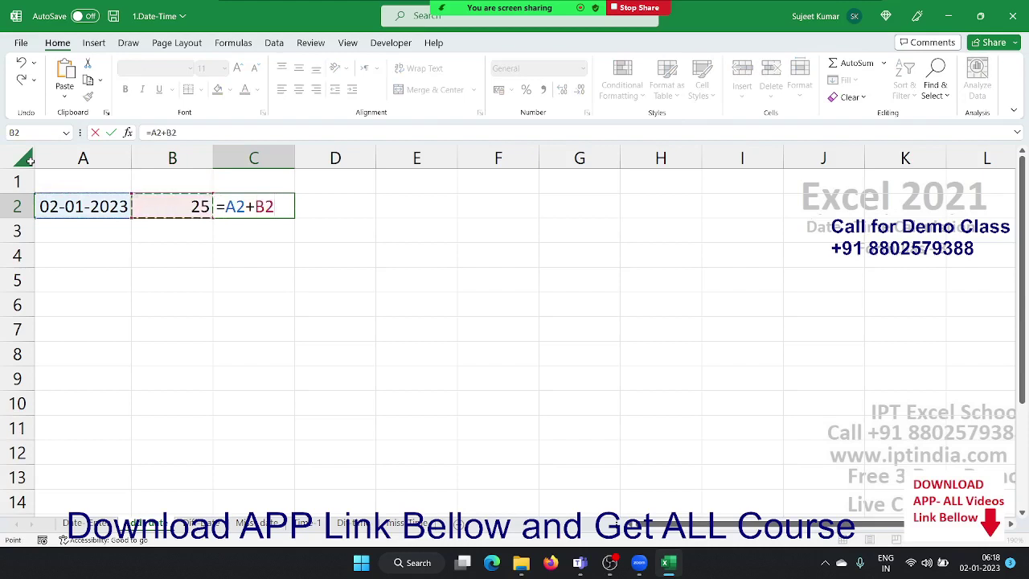
pyautogui.press('Return')
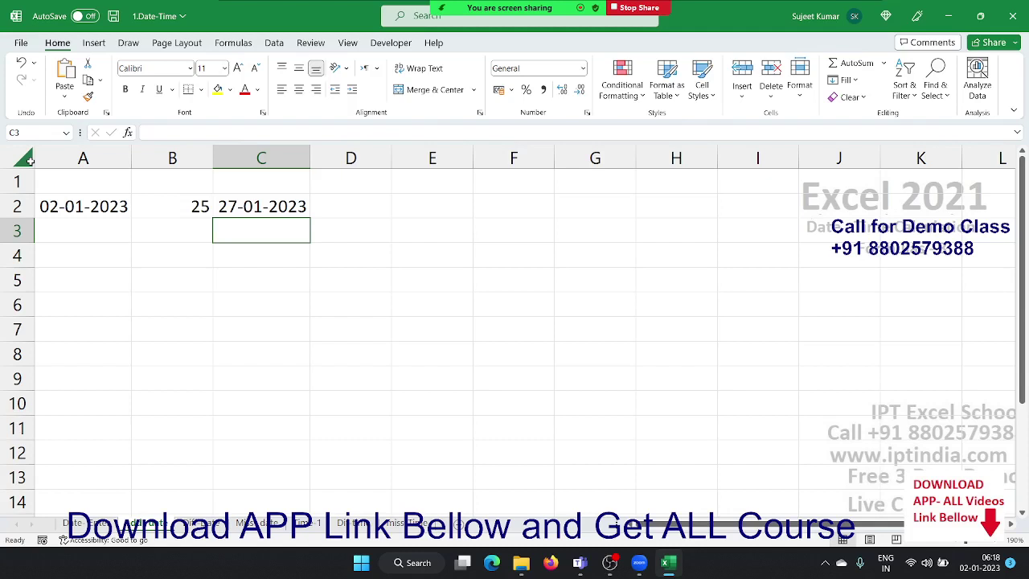
pyautogui.press('Up')
# Put today's date in A3 and 3 months in B3
pyautogui.press('Down')
pyautogui.press('Left')
pyautogui.press('Left')
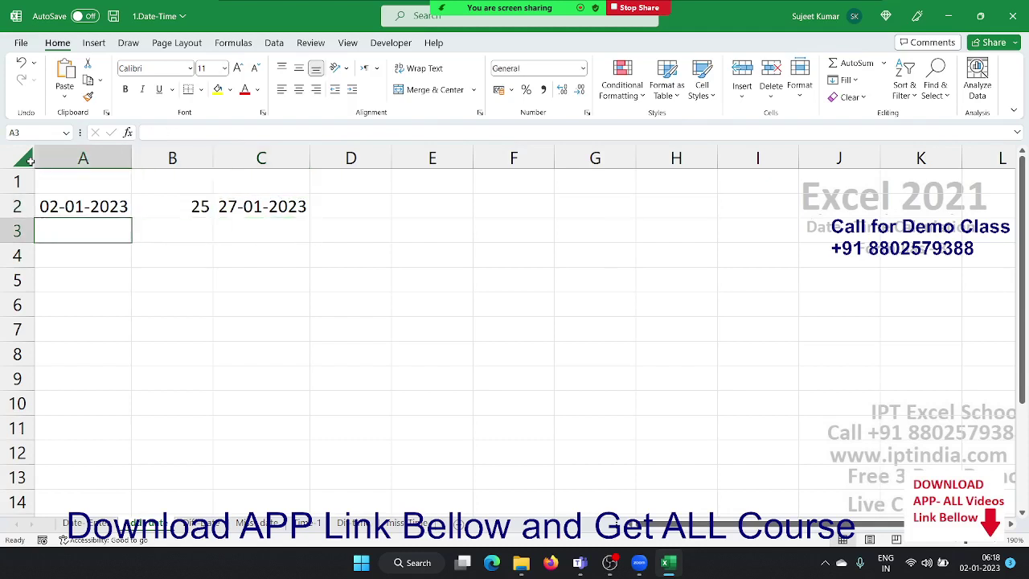
pyautogui.hotkey('ctrl', ';')
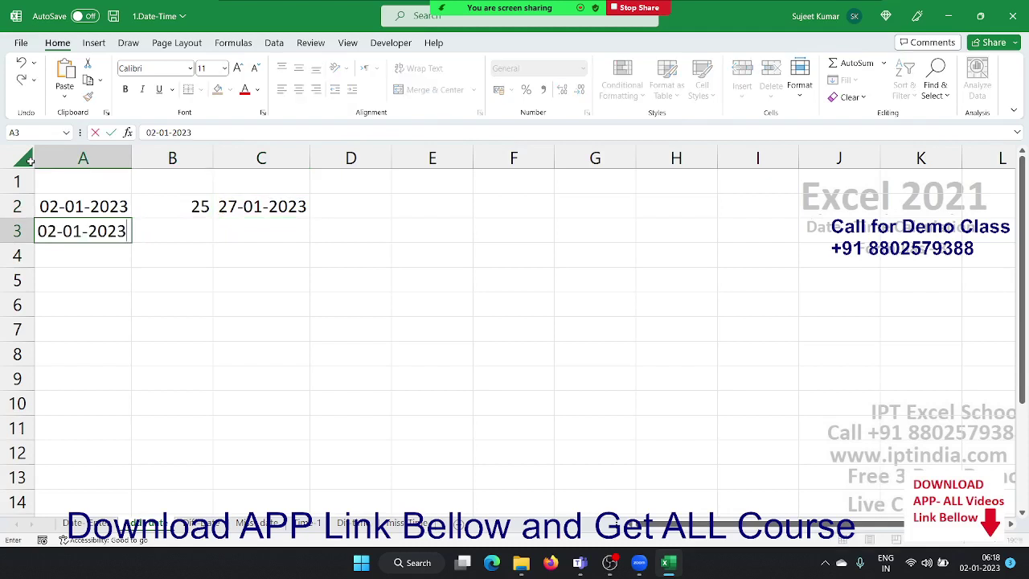
pyautogui.press('Tab')
pyautogui.write('3')
pyautogui.press('Tab')
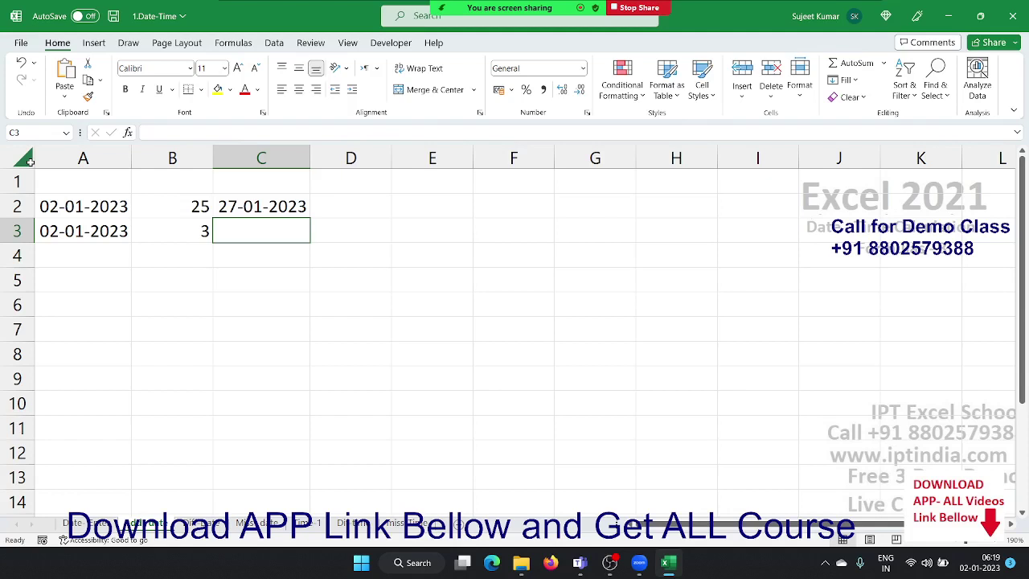
# Enter =EDATE(A3,B3) in C3 and format it as a date, showing 02-Apr-23
pyautogui.write('=ed')
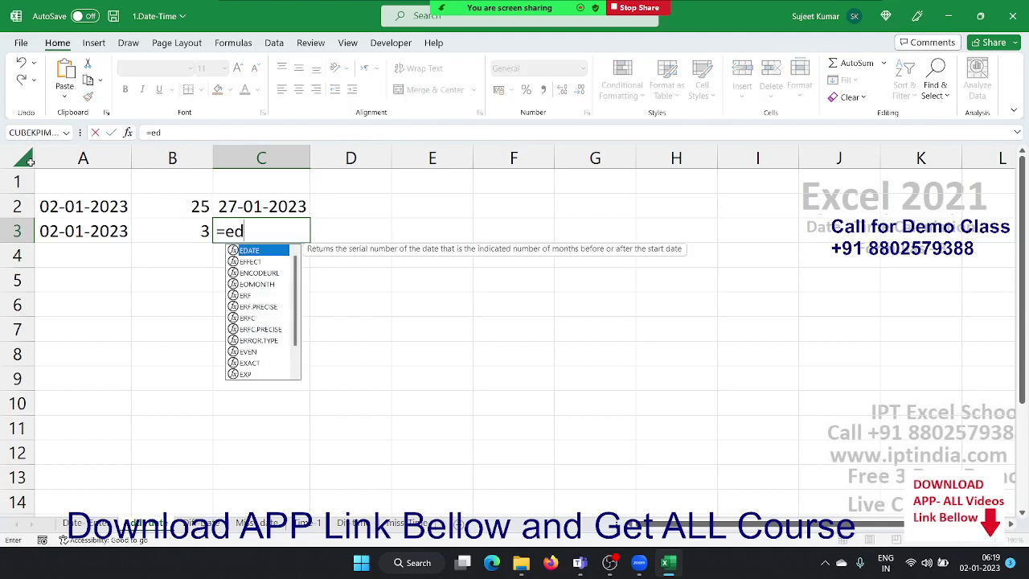
pyautogui.press('Tab')
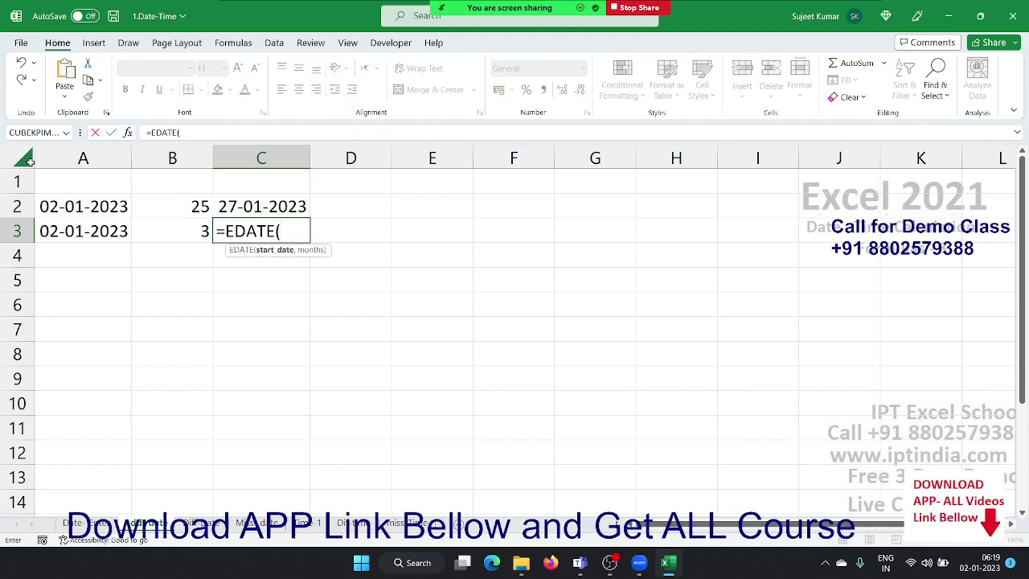
pyautogui.click(75, 233)
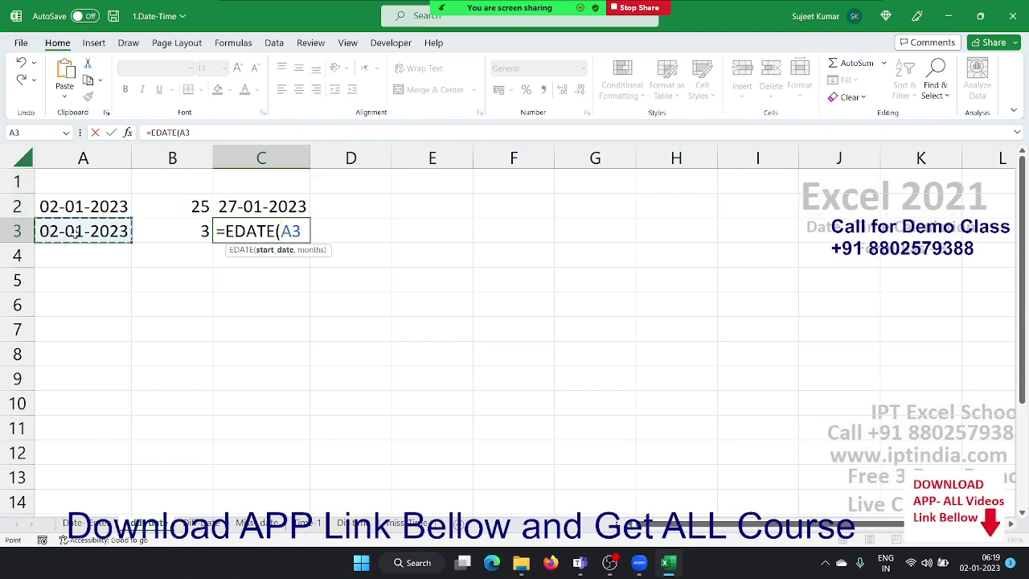
pyautogui.write(',')
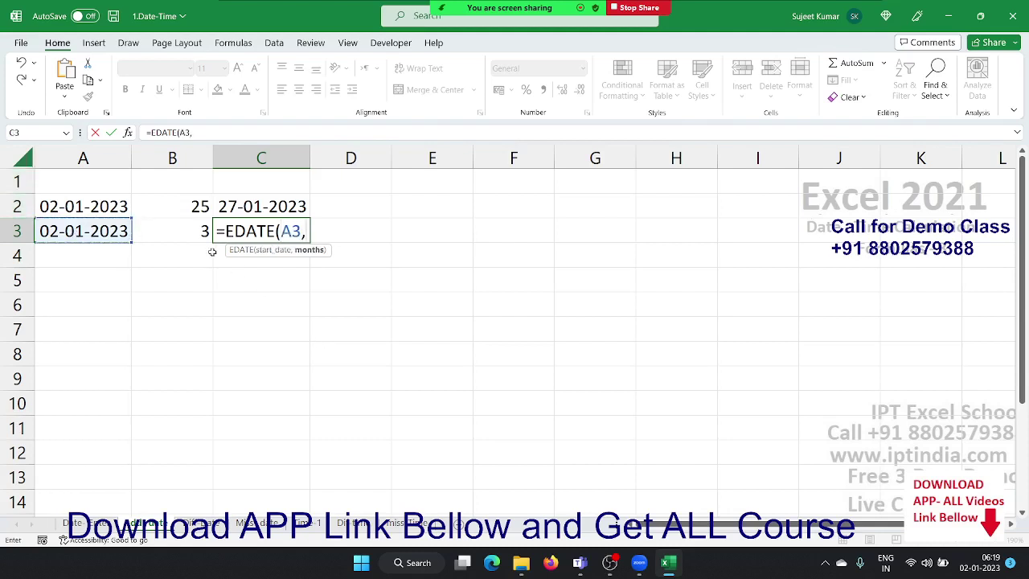
pyautogui.click(191, 235)
pyautogui.press('Return')
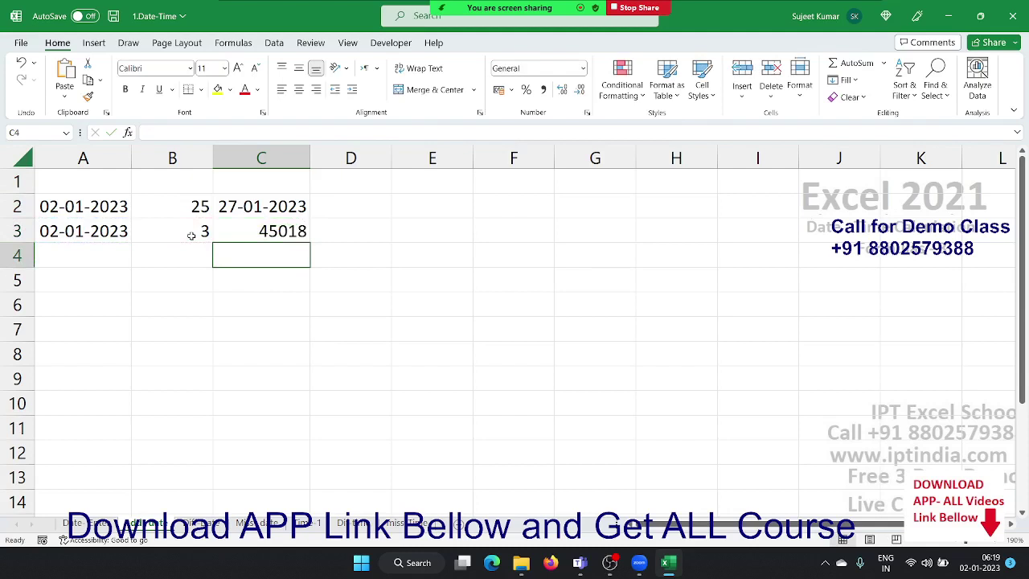
pyautogui.press('Up')
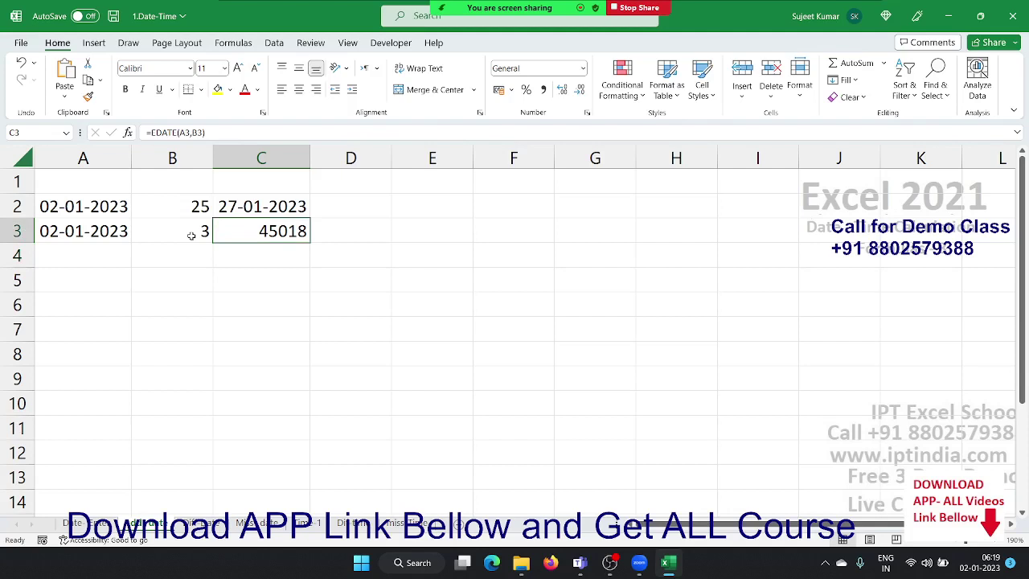
pyautogui.hotkey('ctrl', 'shift', '3')
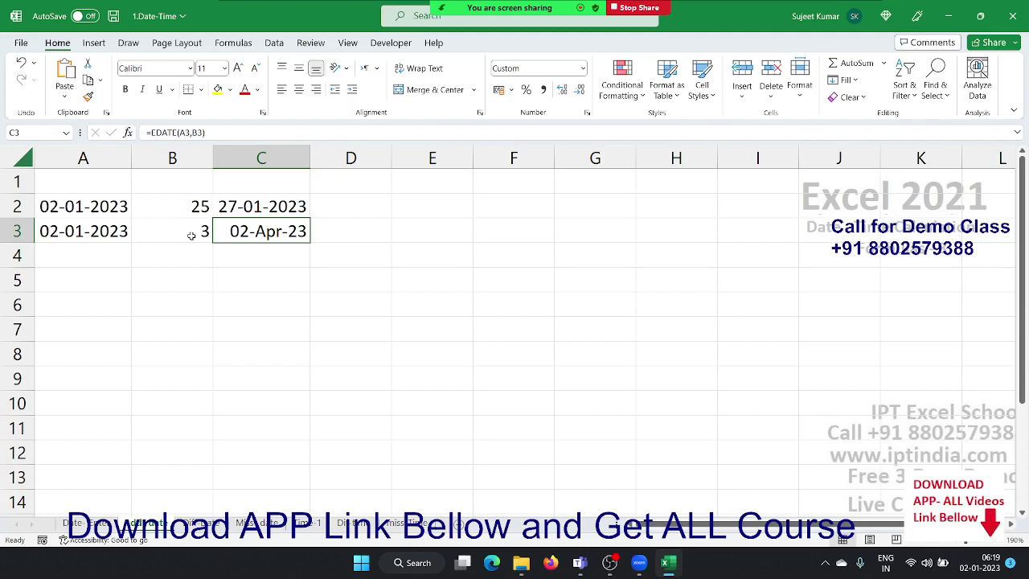
pyautogui.press('Down')
pyautogui.press('Left')
pyautogui.click(191, 235)
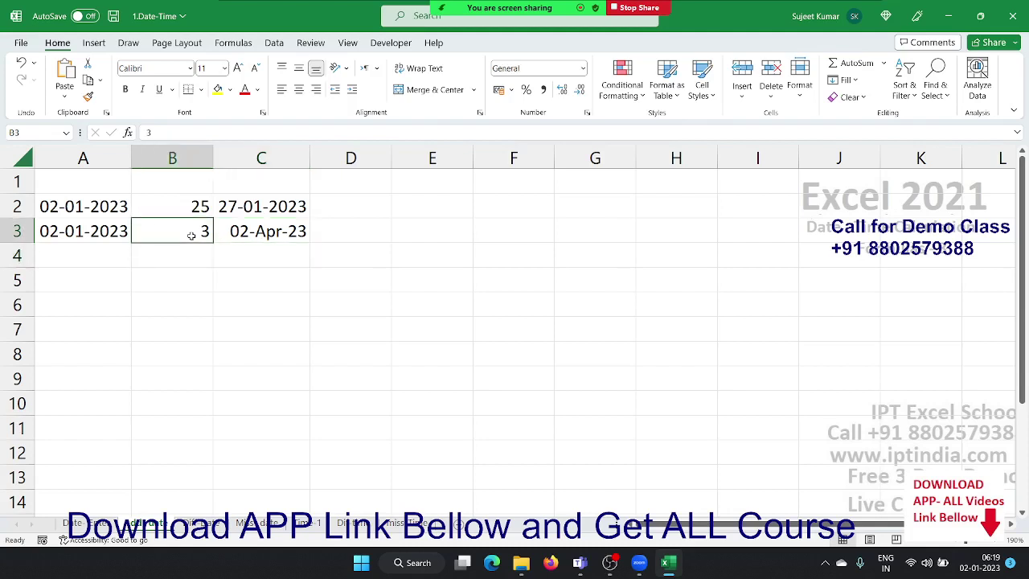
# Change B3's month count to -3, then to 2
pyautogui.doubleClick(191, 235)
pyautogui.write('-')
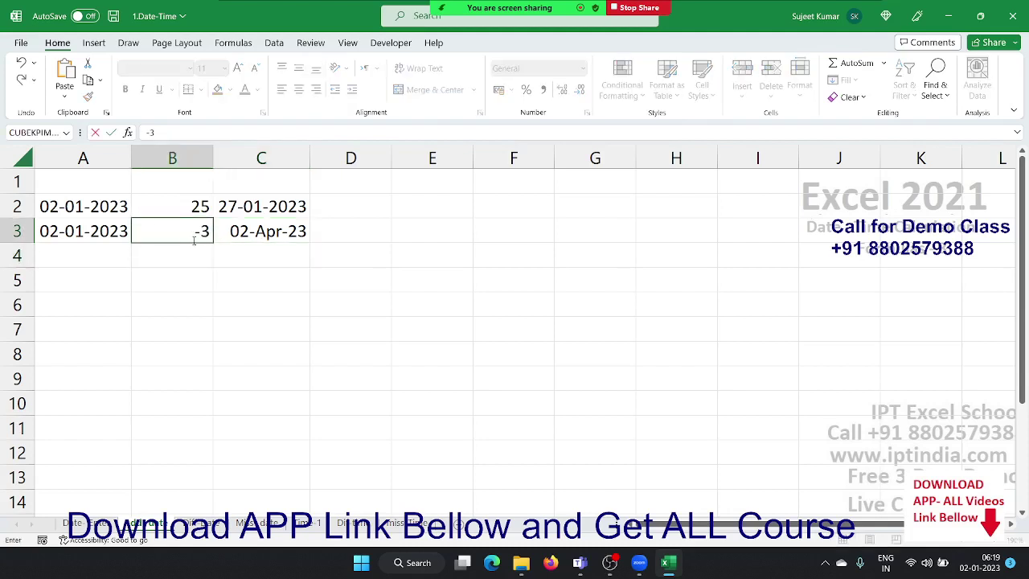
pyautogui.press('Return')
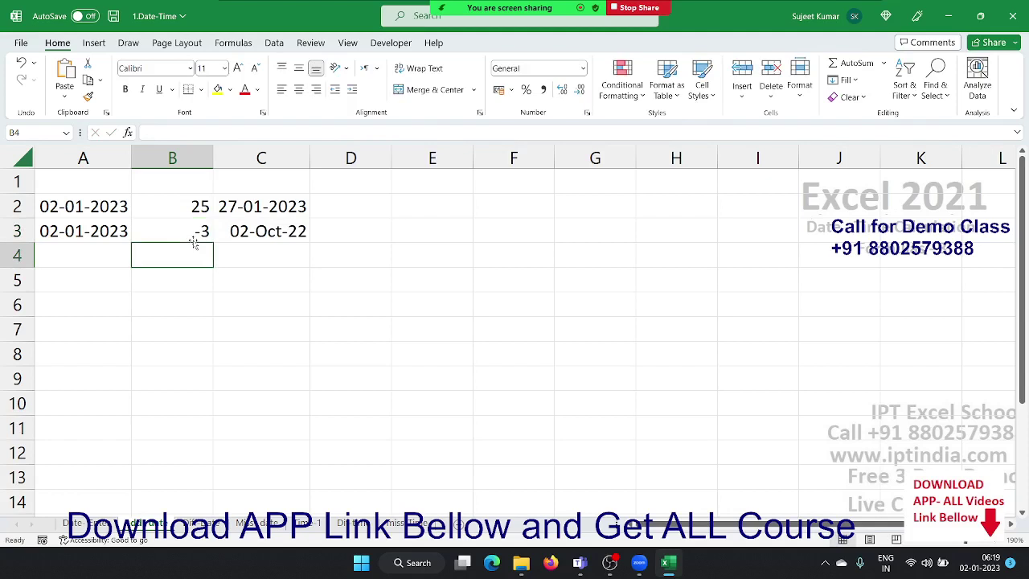
pyautogui.click(193, 240)
pyautogui.write('2')
pyautogui.press('Return')
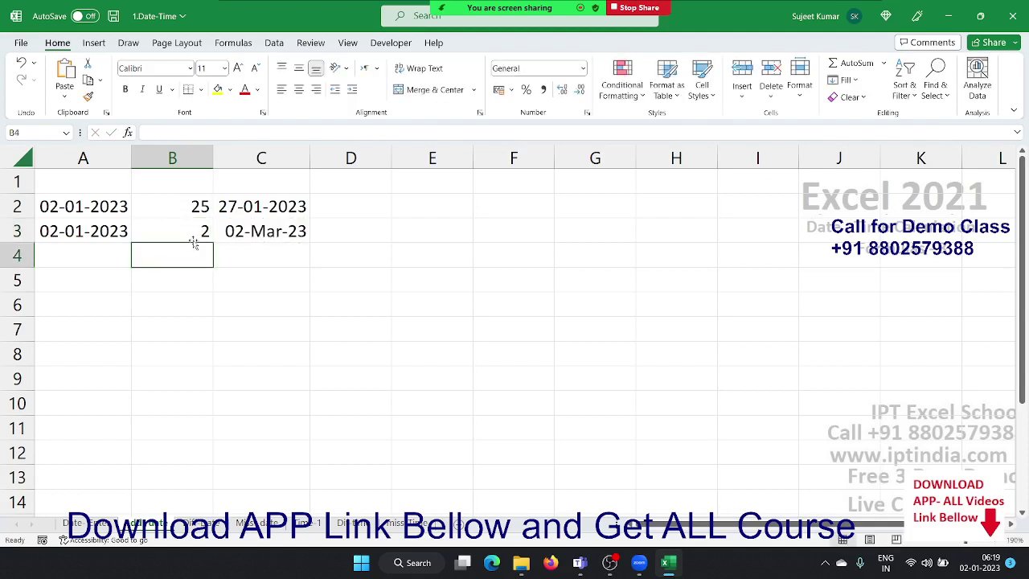
pyautogui.click(193, 240)
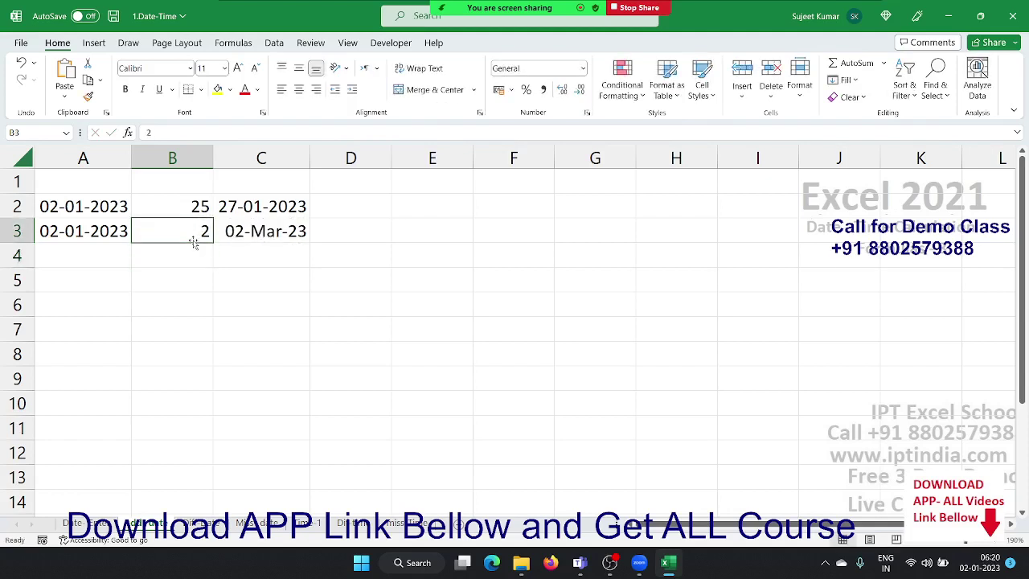
pyautogui.press('Right')
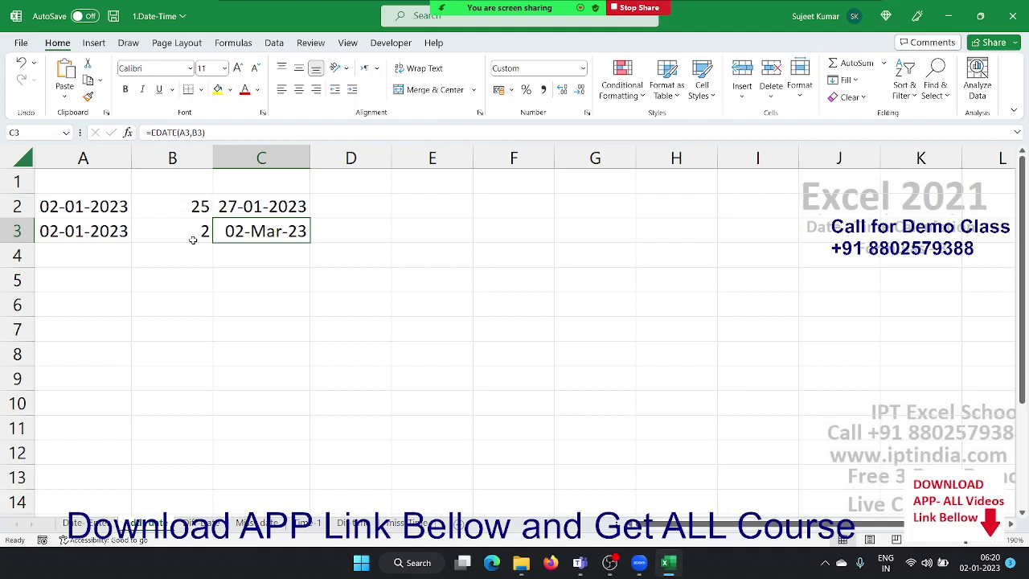
# Try =EDATE(A3,B3)-1 in C3, then undo it back to =EDATE(A3,B3)
pyautogui.click(225, 132)
pyautogui.write('-')
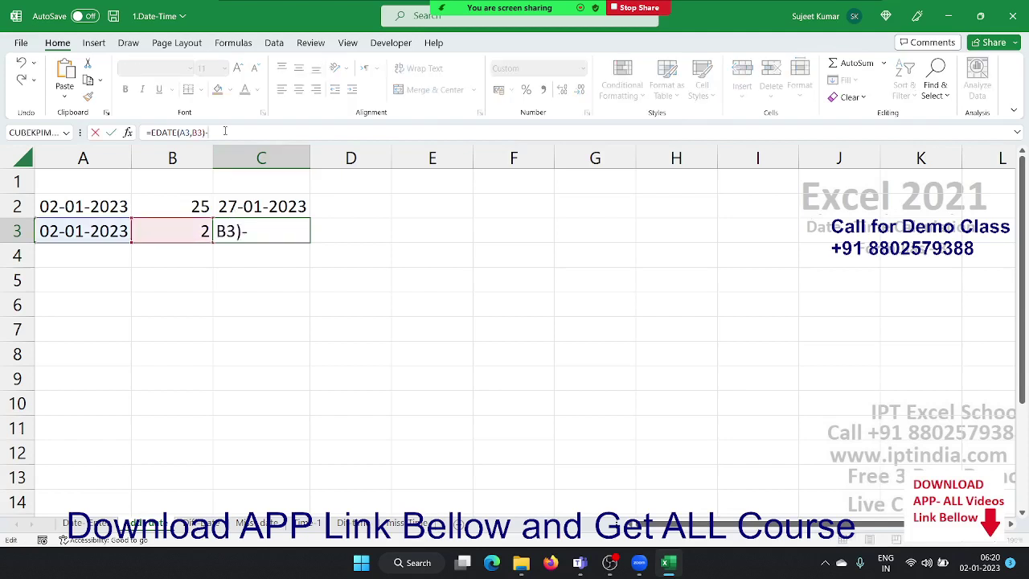
pyautogui.write('1')
pyautogui.press('Return')
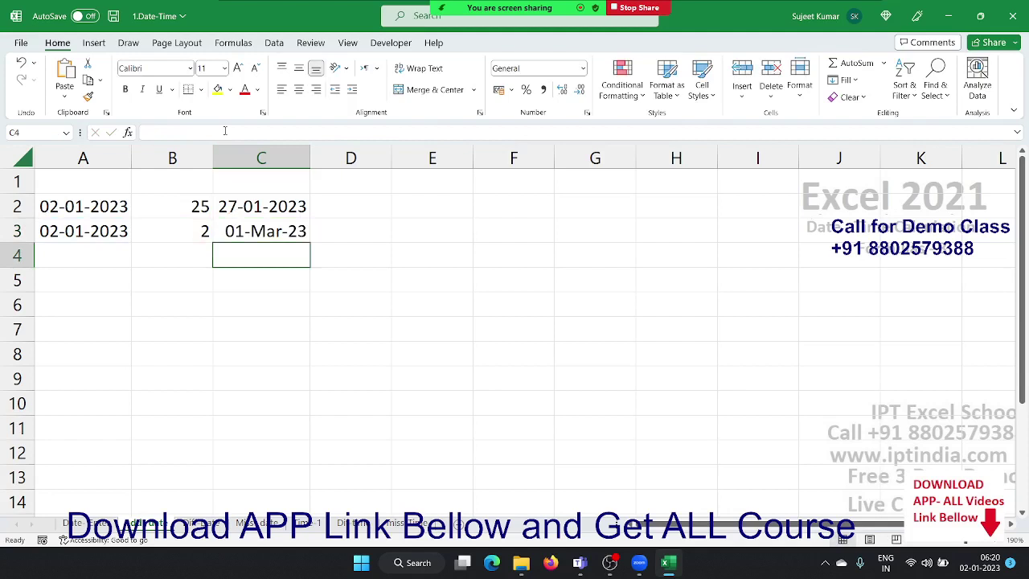
pyautogui.hotkey('ctrl', 'z')
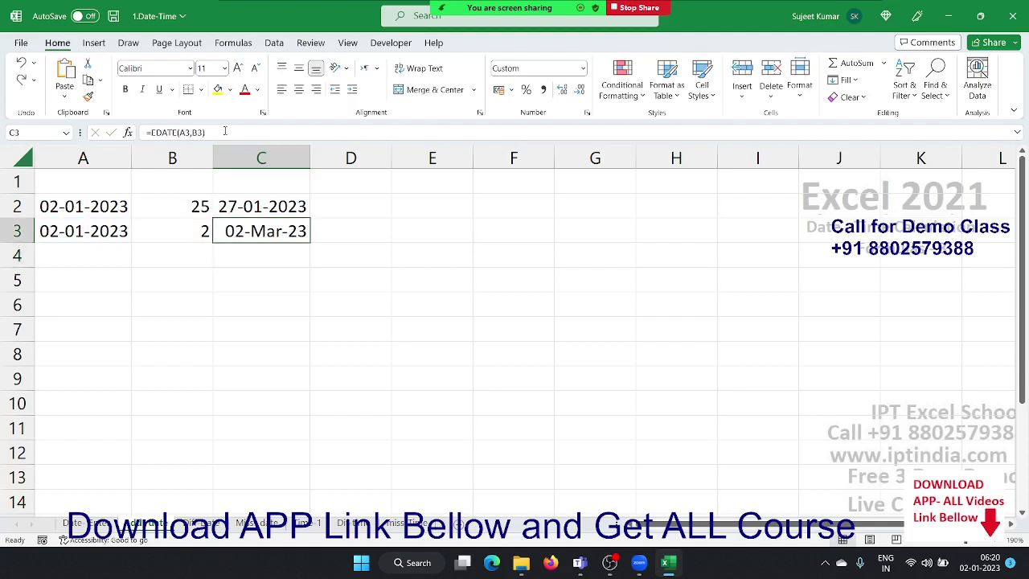
# Fill A5:D5 with today's date, 2, 4 and 22
pyautogui.press('Down')
pyautogui.press('Down')
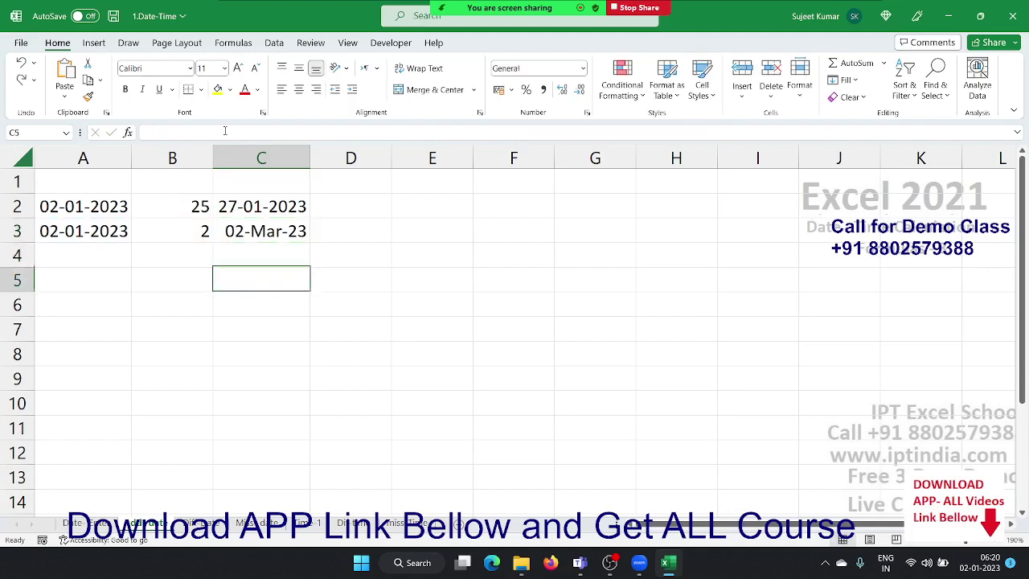
pyautogui.press('Left')
pyautogui.press('Left')
pyautogui.hotkey('ctrl', ';')
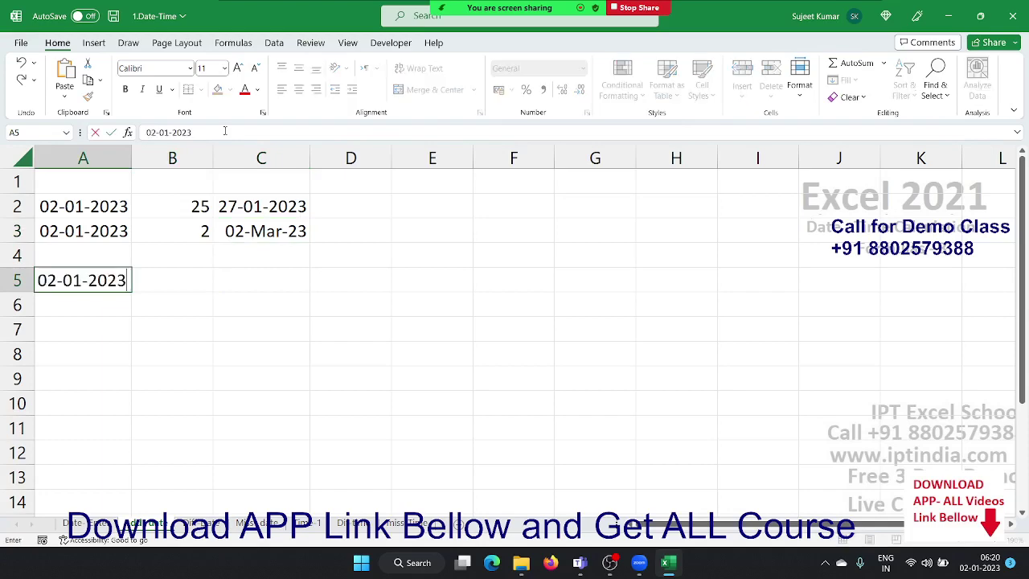
pyautogui.press('Tab')
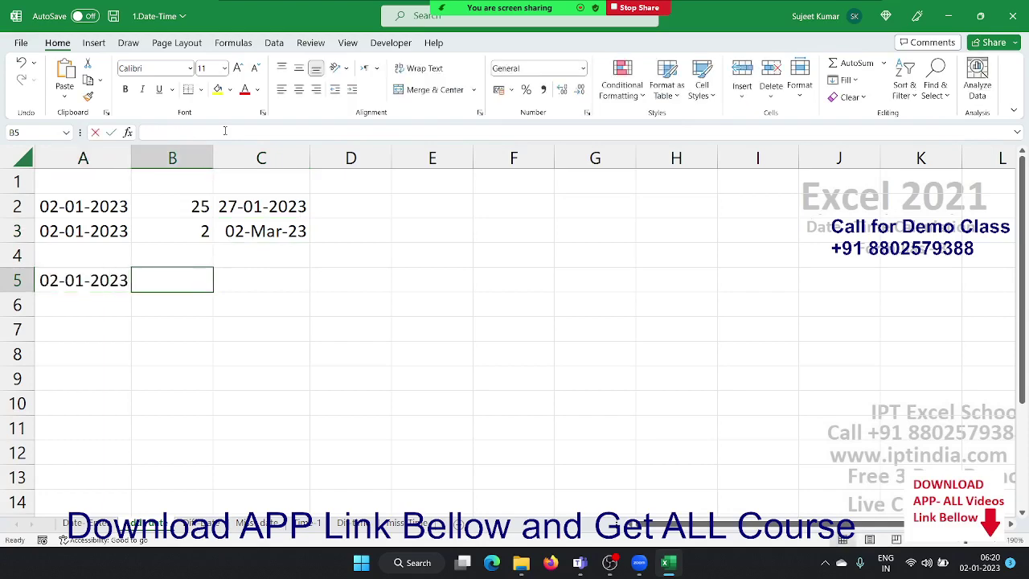
pyautogui.write('2')
pyautogui.press('Tab')
pyautogui.write('4')
pyautogui.press('Tab')
pyautogui.write('22')
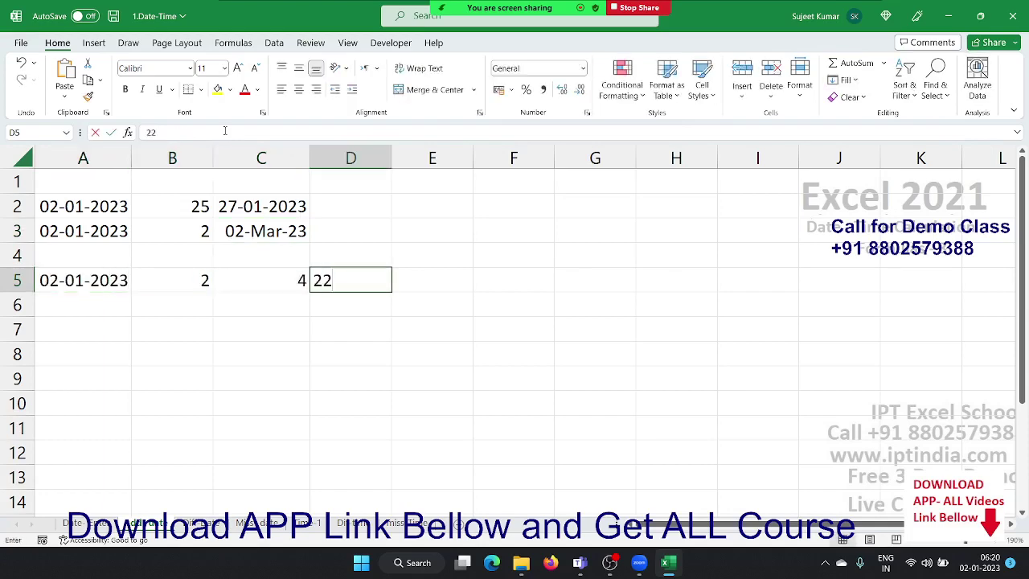
pyautogui.press('Tab')
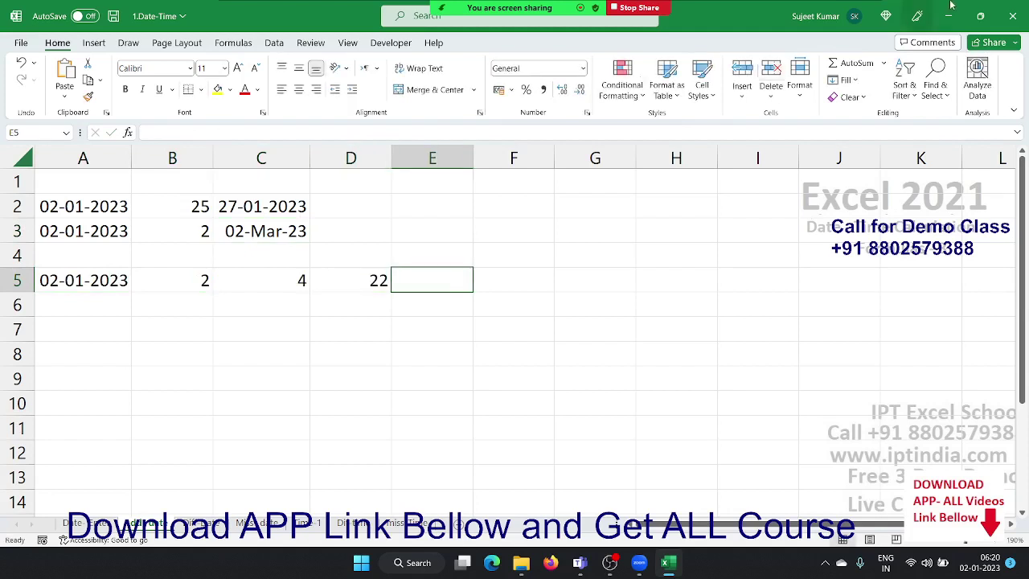
# Review the YEAR, MONTH, DAY and DATE formulas on the other sheet, then return to Misc date
pyautogui.click(87, 523)
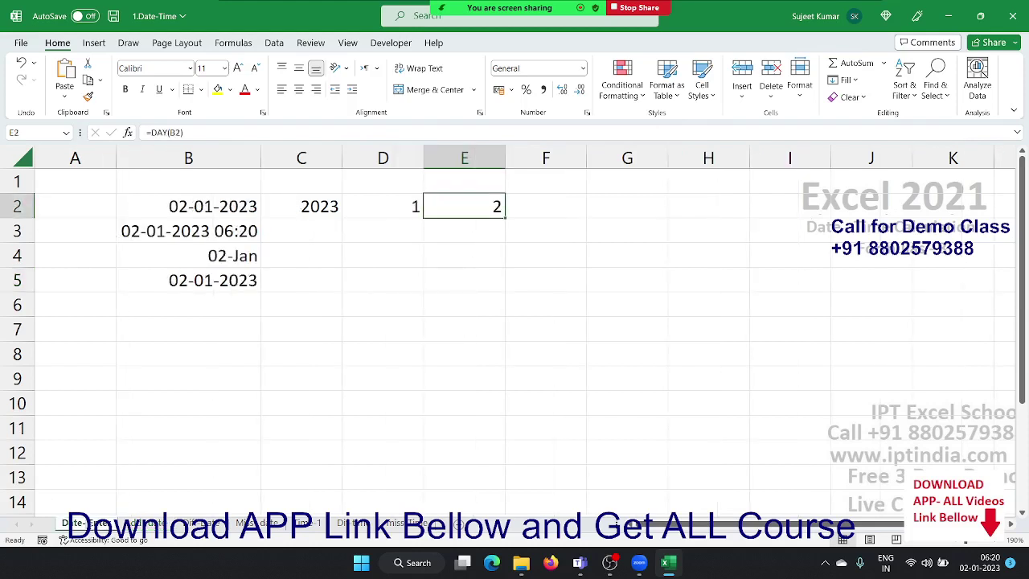
pyautogui.click(330, 207)
pyautogui.click(391, 208)
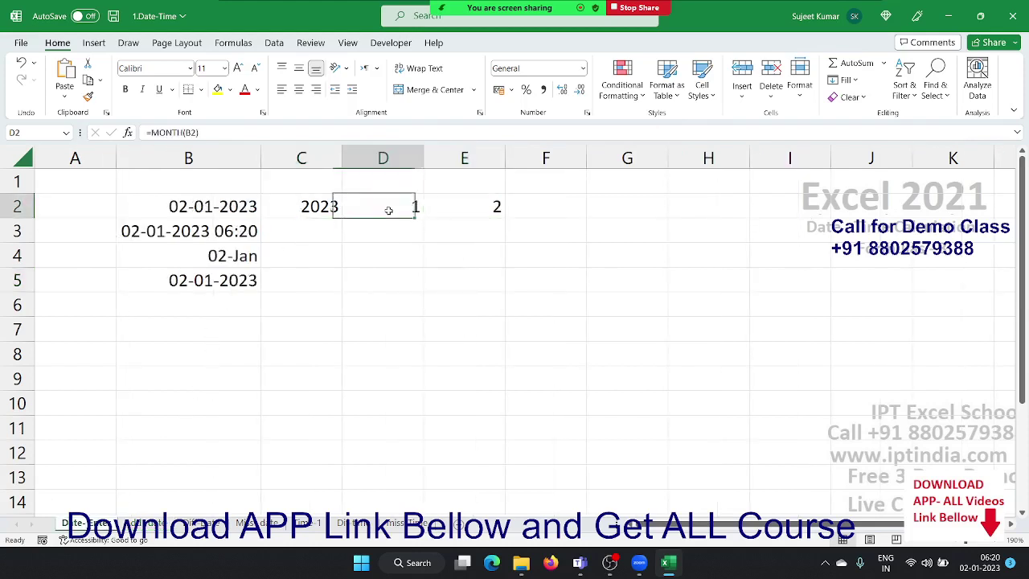
pyautogui.click(466, 211)
pyautogui.click(204, 284)
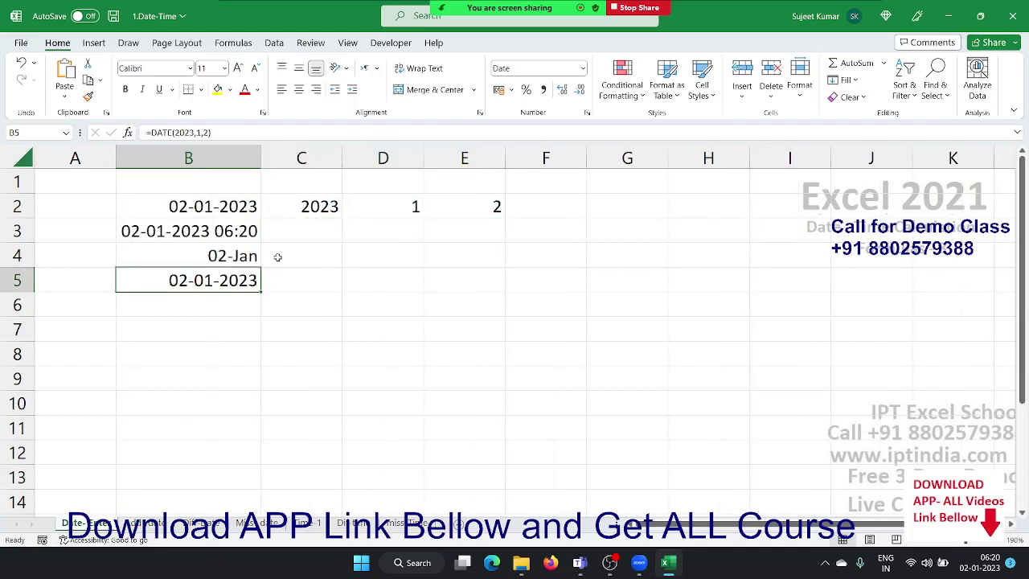
pyautogui.click(320, 211)
pyautogui.click(412, 206)
pyautogui.click(546, 207)
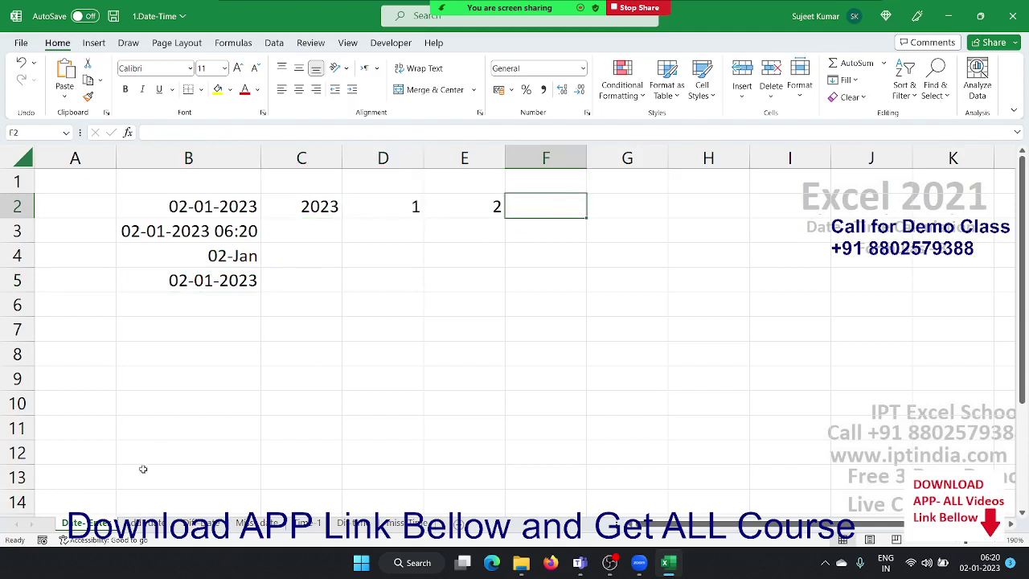
pyautogui.click(152, 524)
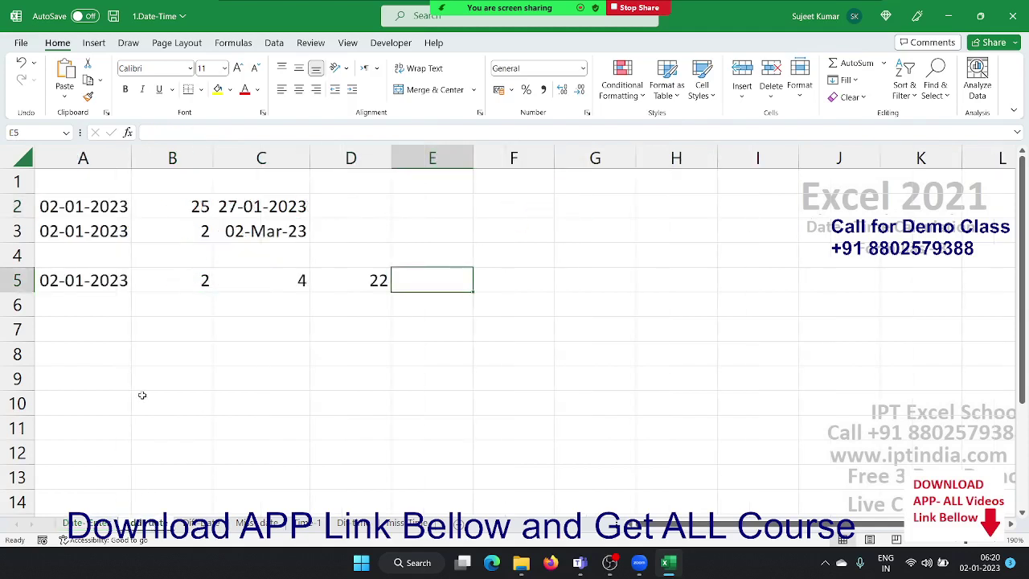
# Enter =DATE(YEAR(A5)+2,MONTH(A5)+4,DAY(A5)+22) in E5
pyautogui.write('=')
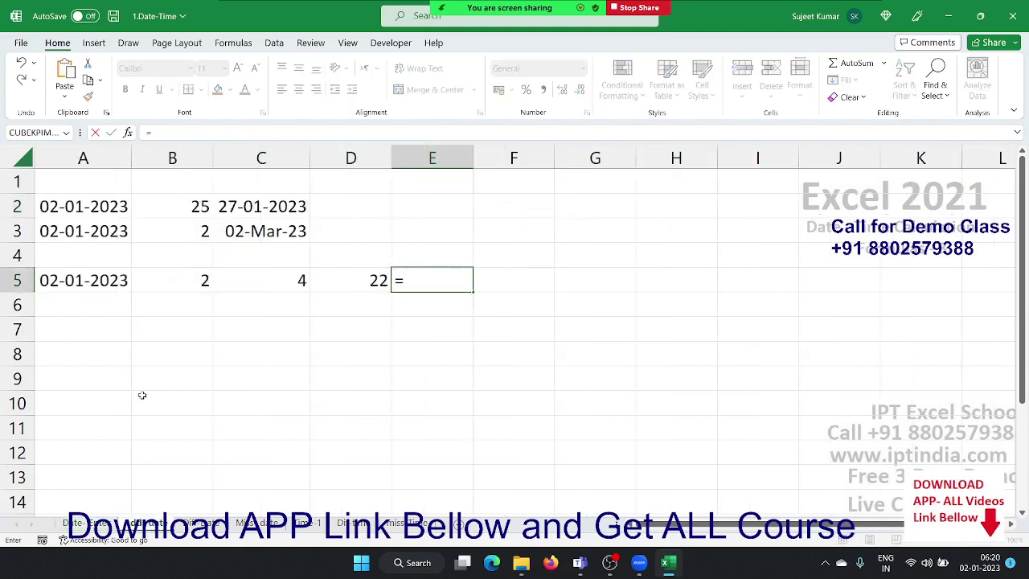
pyautogui.write('d')
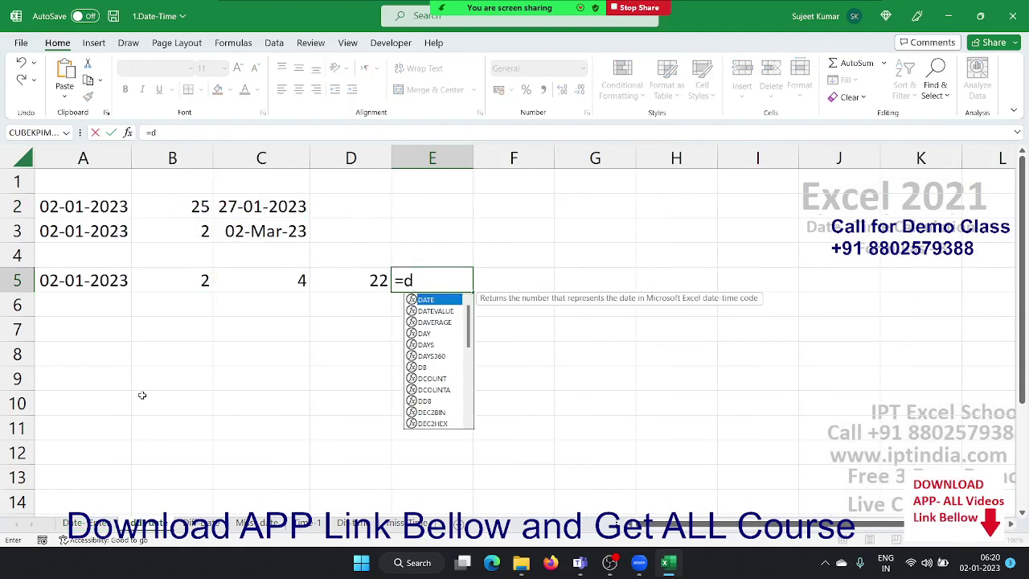
pyautogui.press('Tab')
pyautogui.write('y')
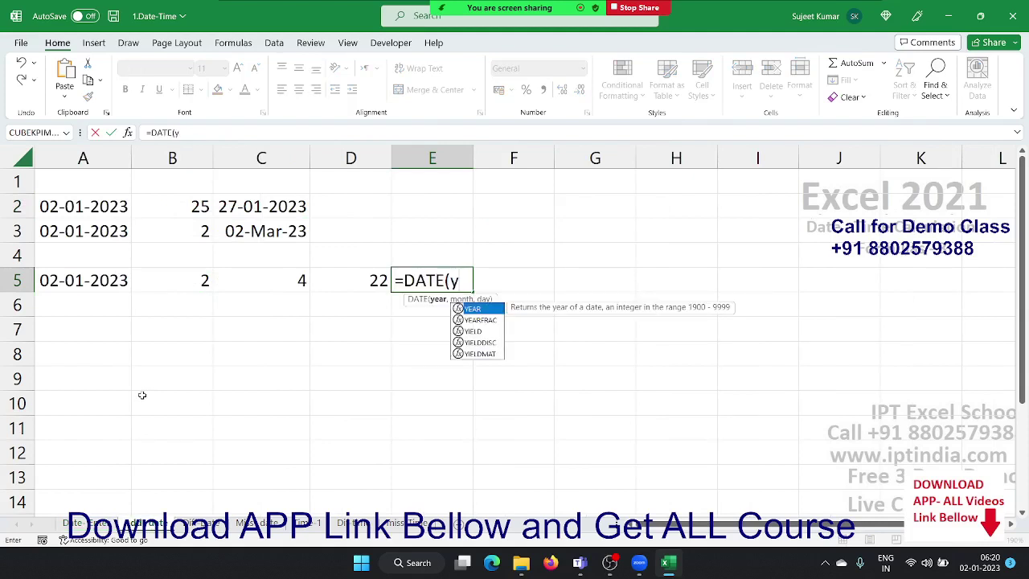
pyautogui.press('Tab')
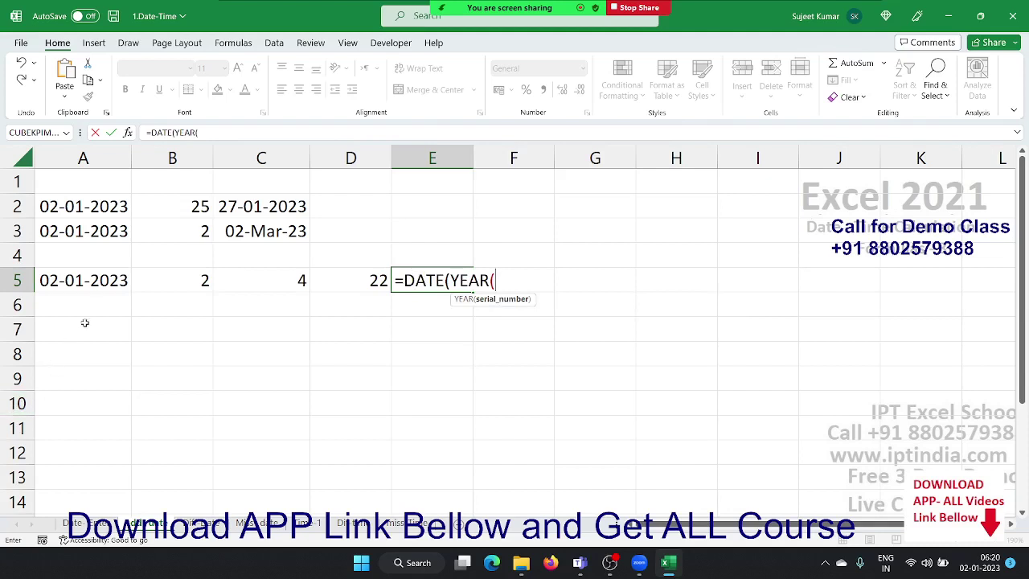
pyautogui.click(117, 279)
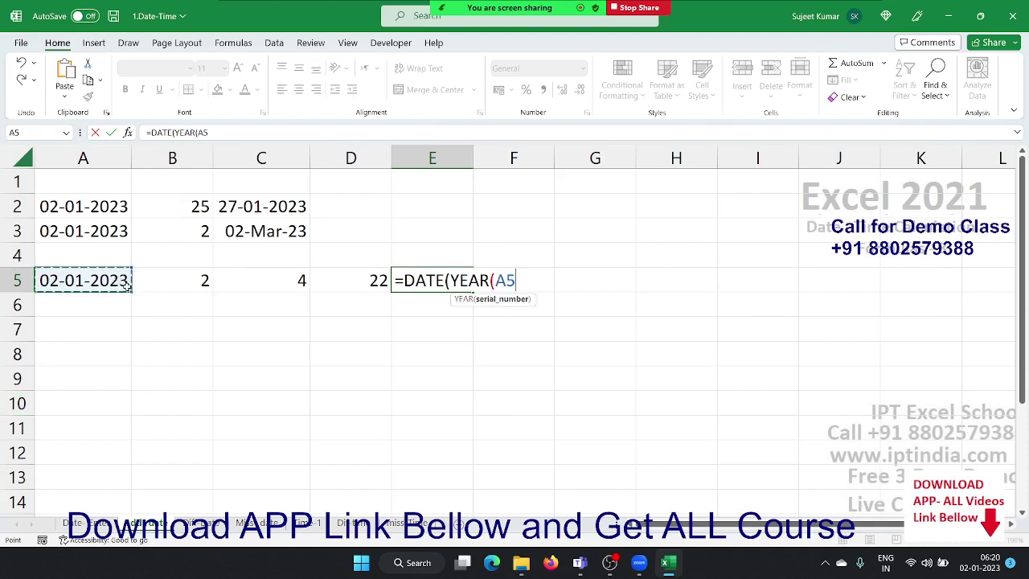
pyautogui.write(')+')
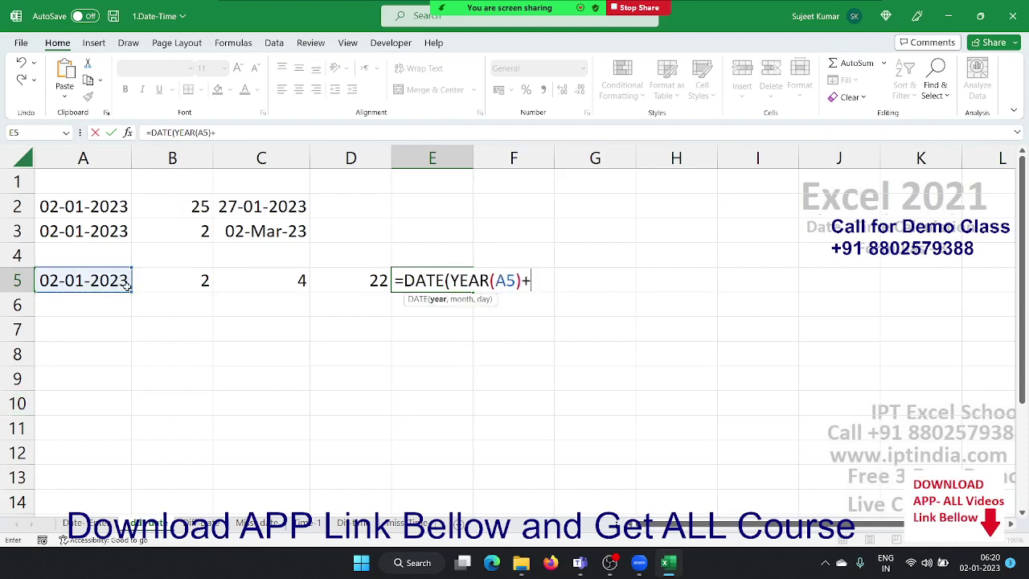
pyautogui.write('2')
pyautogui.write(',mon')
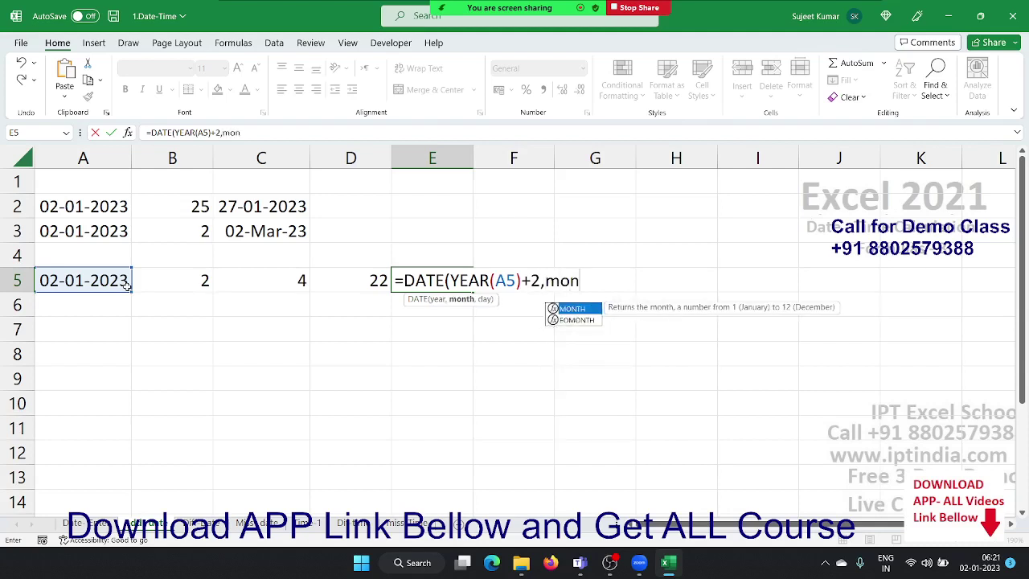
pyautogui.press('Tab')
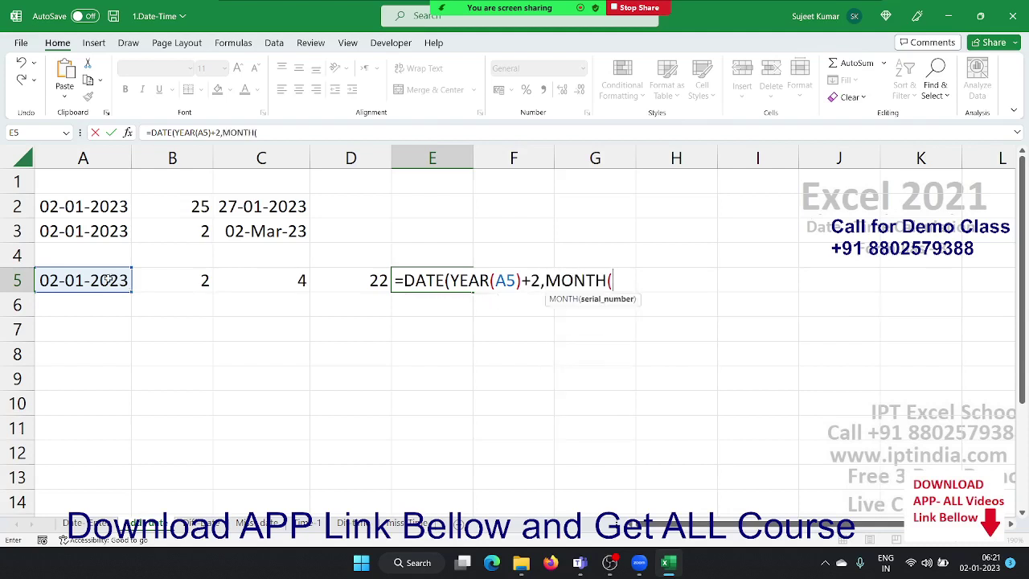
pyautogui.click(109, 279)
pyautogui.write(')')
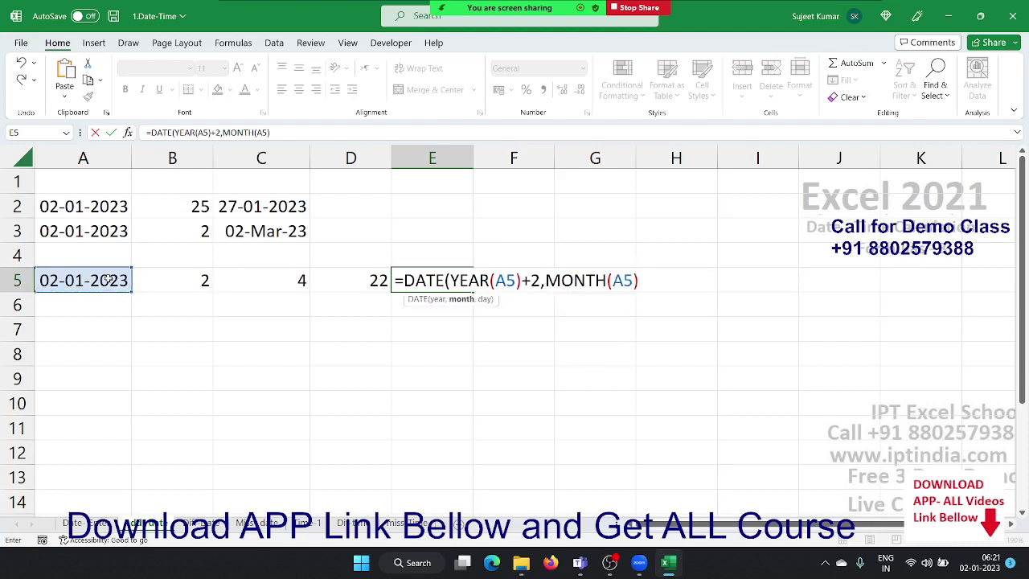
pyautogui.write('+4')
pyautogui.write(',')
pyautogui.write('day')
pyautogui.press('Tab')
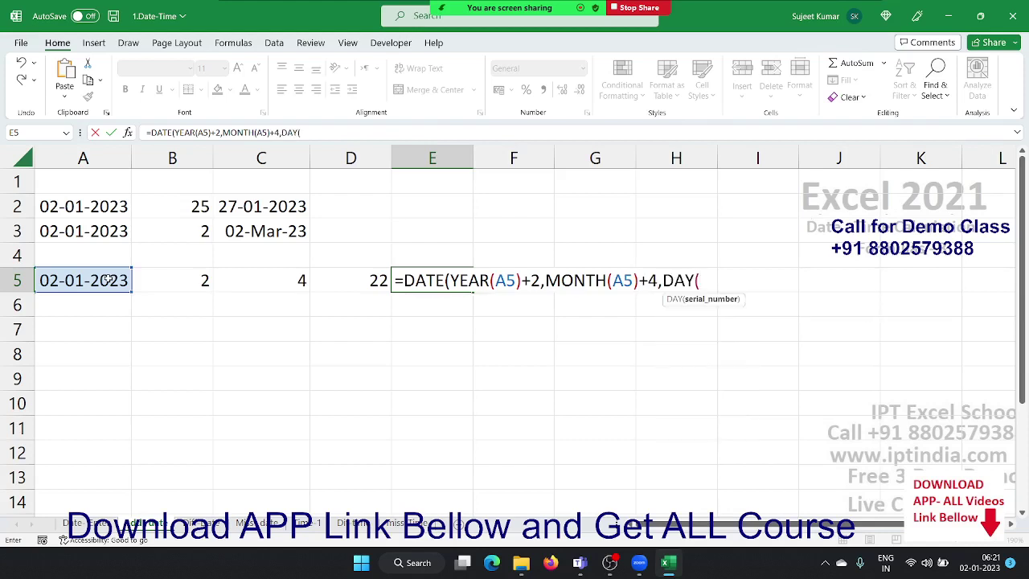
pyautogui.click(108, 279)
pyautogui.write(')')
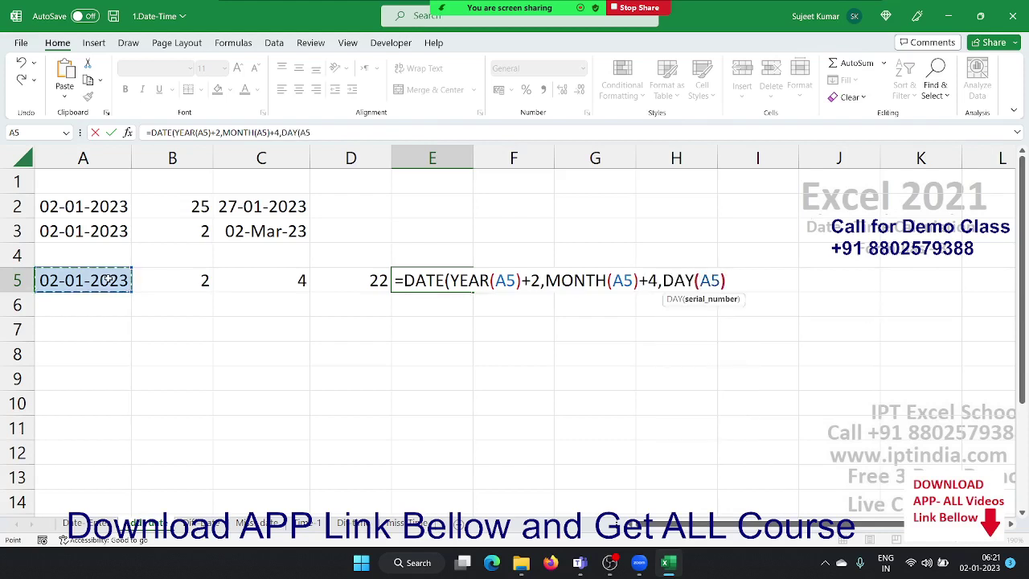
pyautogui.write('+22')
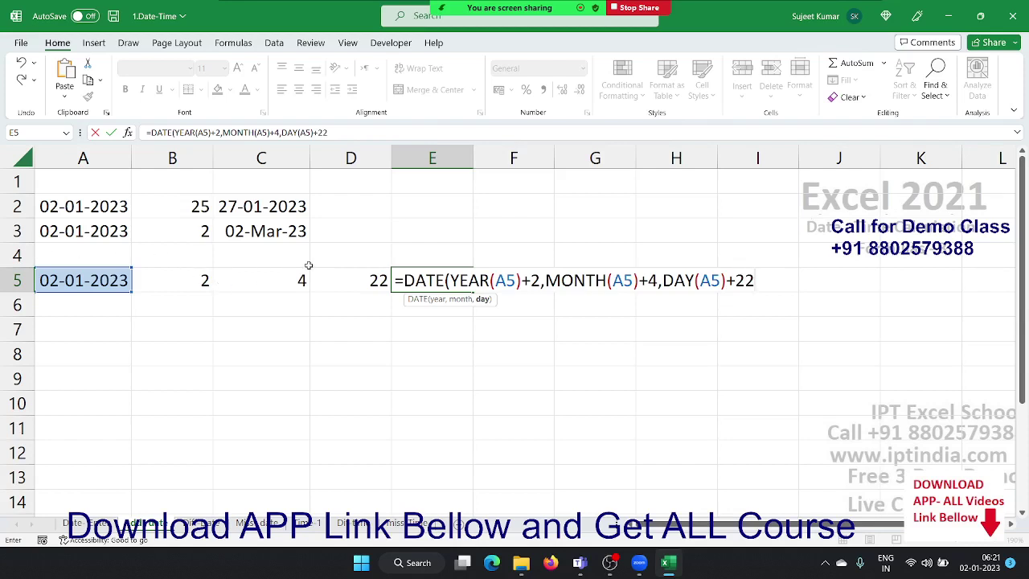
pyautogui.press('Return')
pyautogui.press('Return')
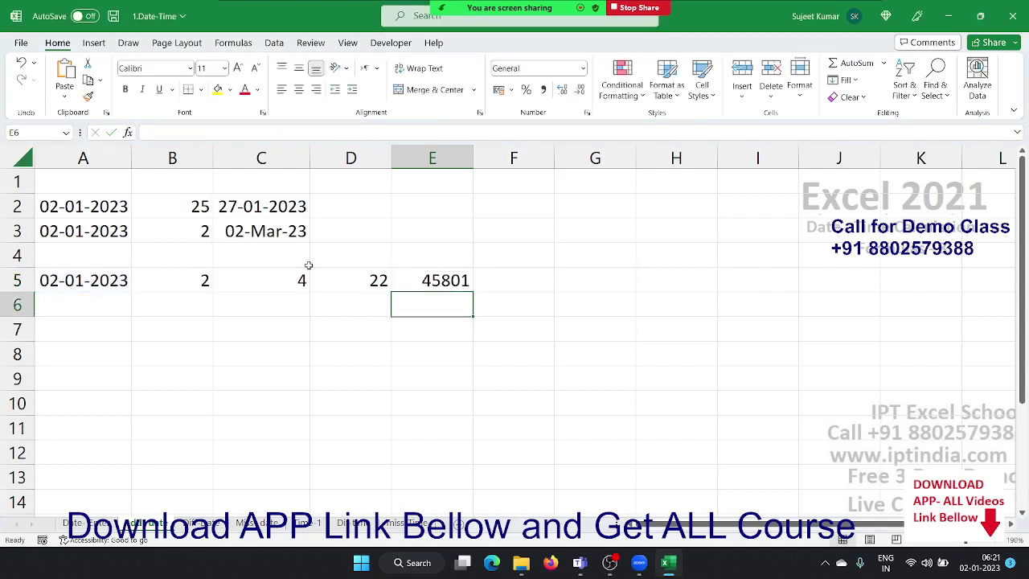
# Format E5 as a date showing 24-May-25 and go to the start-date sheet
pyautogui.press('Up')
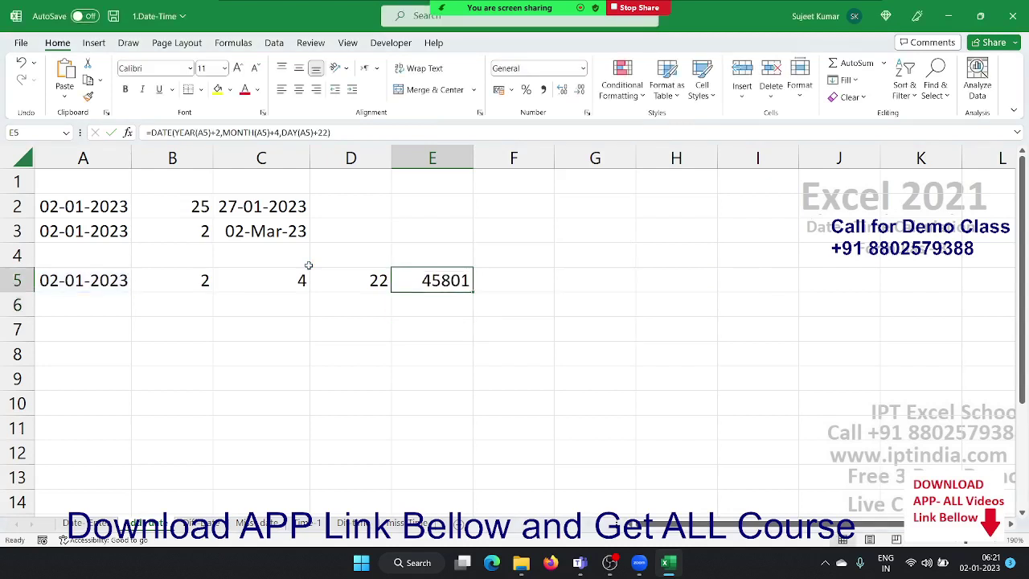
pyautogui.hotkey('ctrl', 'shift', '3')
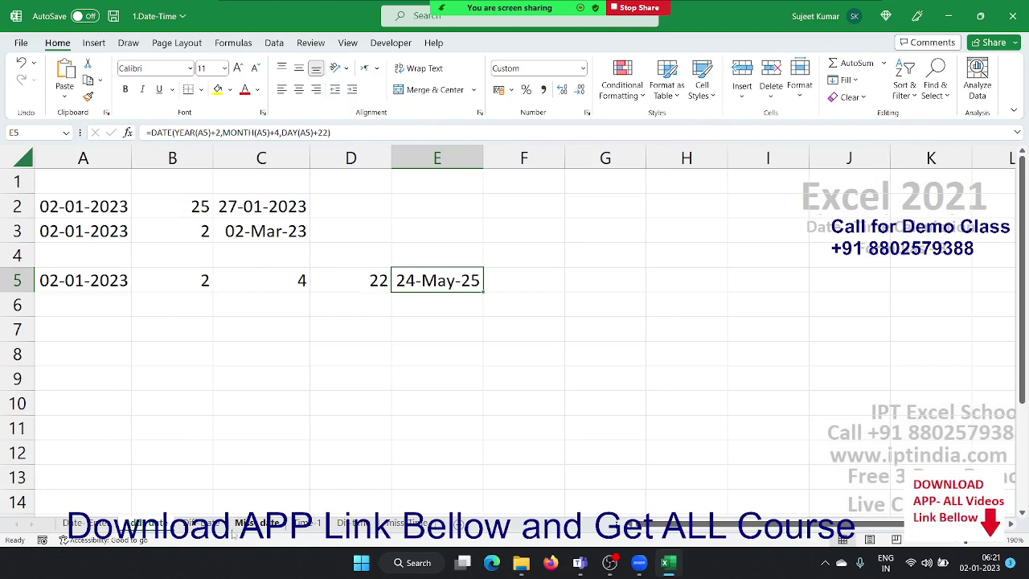
pyautogui.click(201, 524)
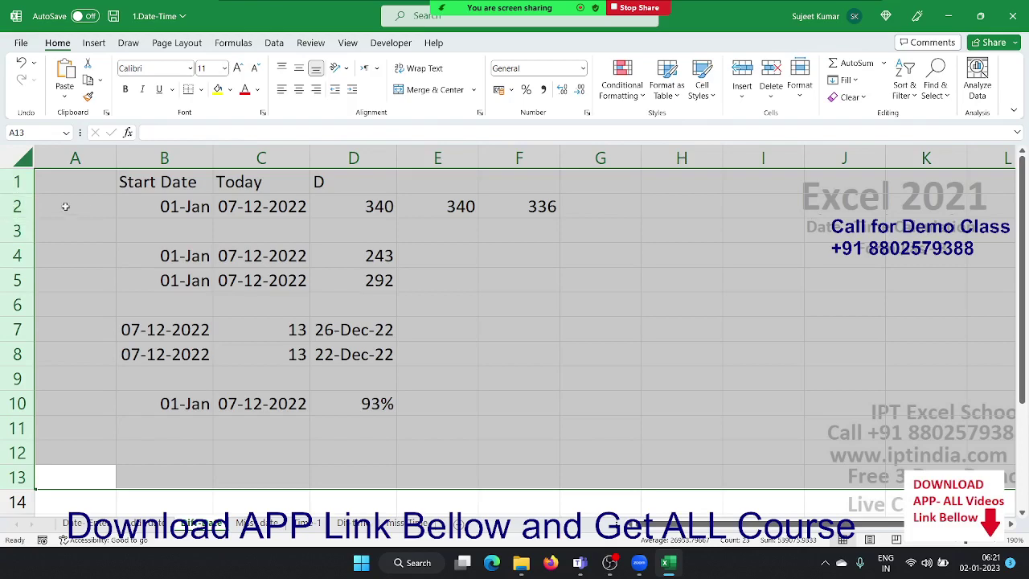
# Select the entire sheet and clear out the old date data
pyautogui.click(140, 248)
pyautogui.click(277, 236)
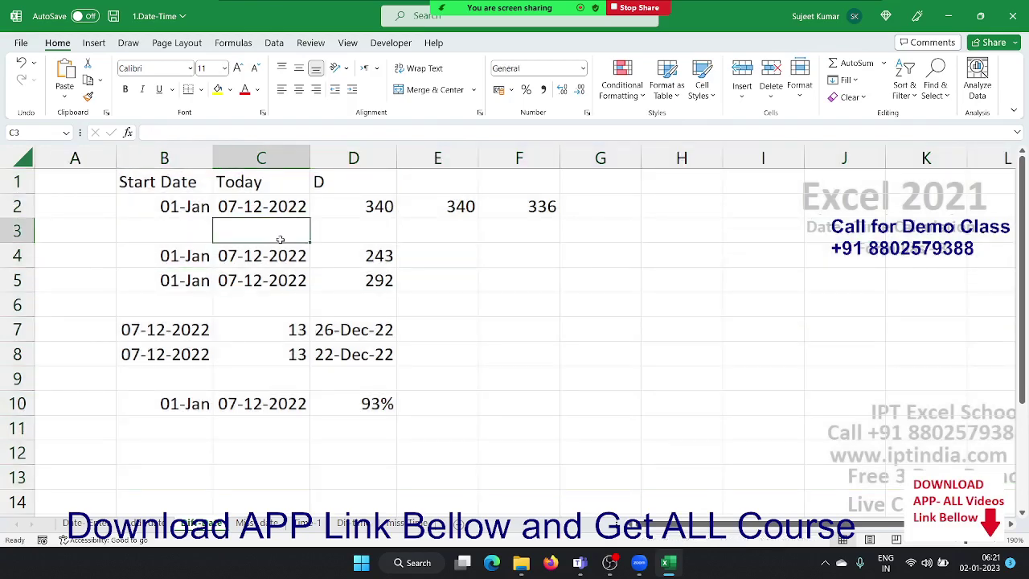
pyautogui.click(262, 207)
pyautogui.click(252, 249)
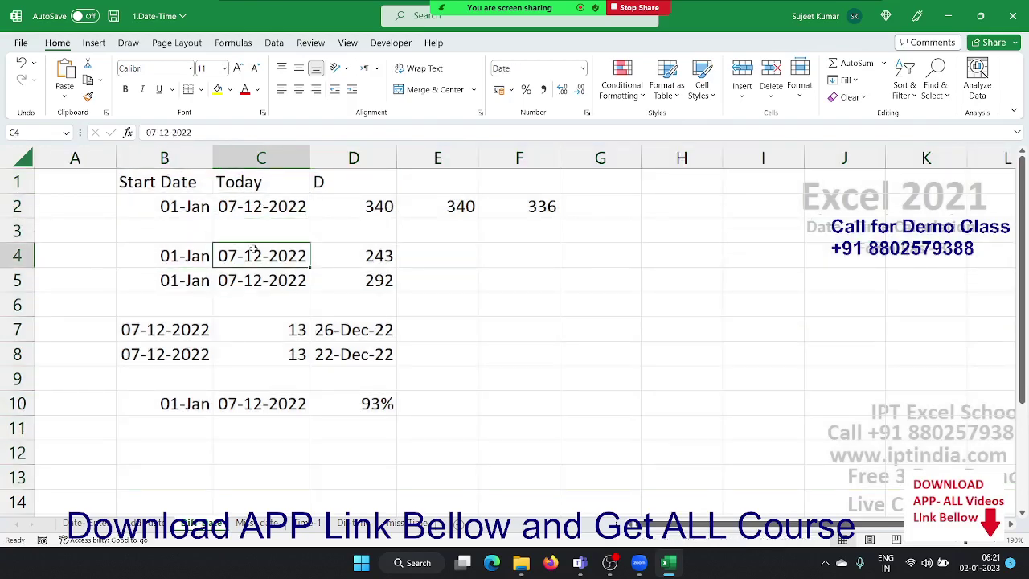
pyautogui.click(168, 238)
pyautogui.click(16, 146)
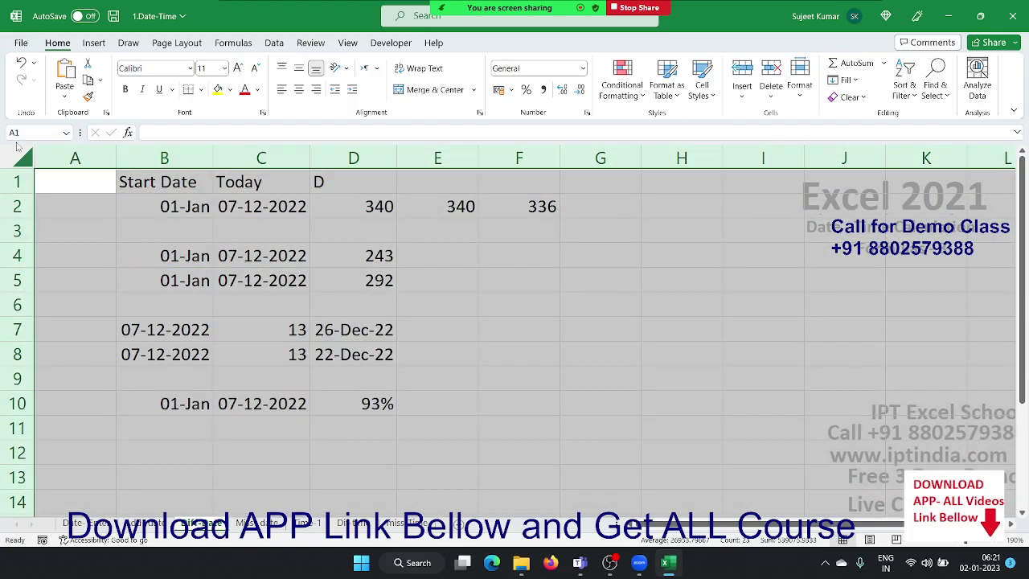
pyautogui.hotkey('ctrl', '-')
# Enter the start date 1/1/2022 in B2 and today's date, 02-01-2023, in C2
pyautogui.press('Left')
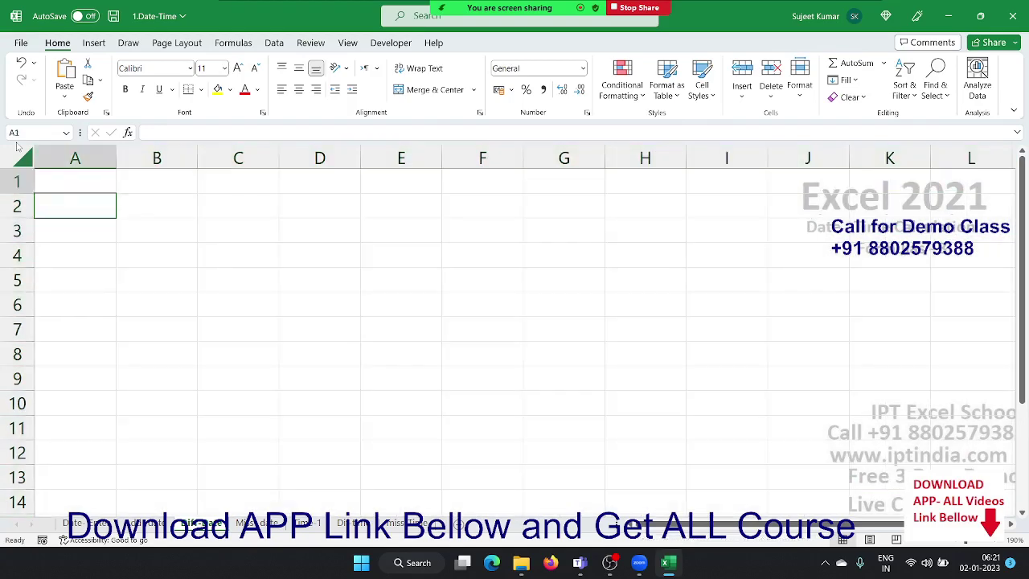
pyautogui.press('Right')
pyautogui.press('Down')
pyautogui.write('1/')
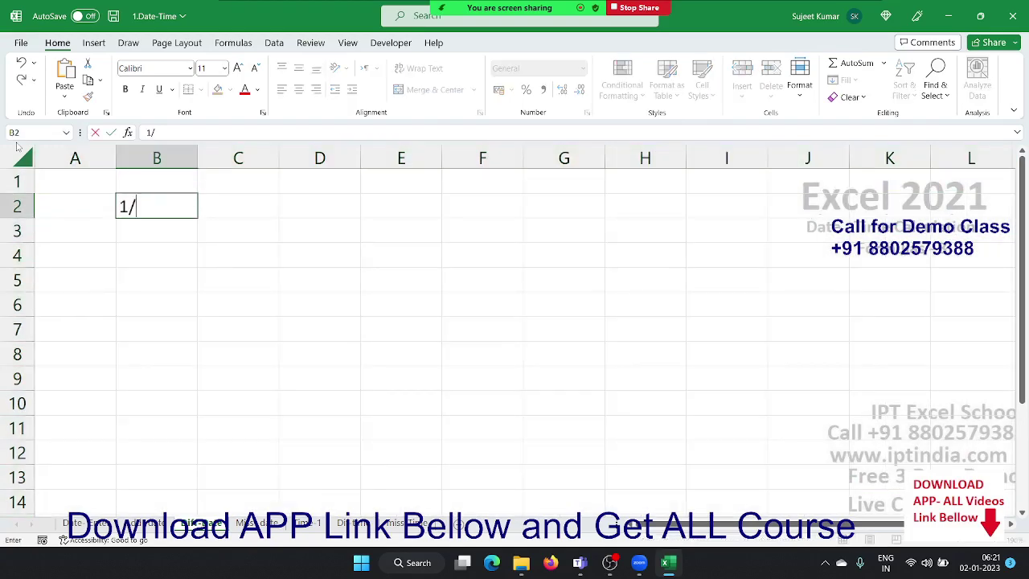
pyautogui.write('1/200')
pyautogui.press('BackSpace')
pyautogui.press('BackSpace')
pyautogui.press('BackSpace')
pyautogui.write('2022')
pyautogui.press('Return')
pyautogui.press('Up')
pyautogui.press('Right')
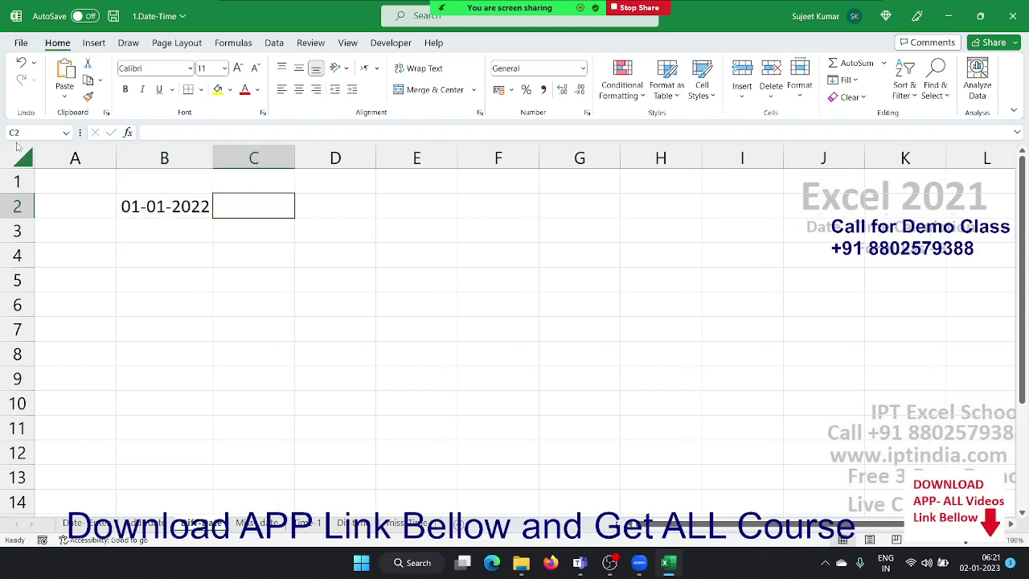
pyautogui.hotkey('ctrl', ';')
pyautogui.press('Up')
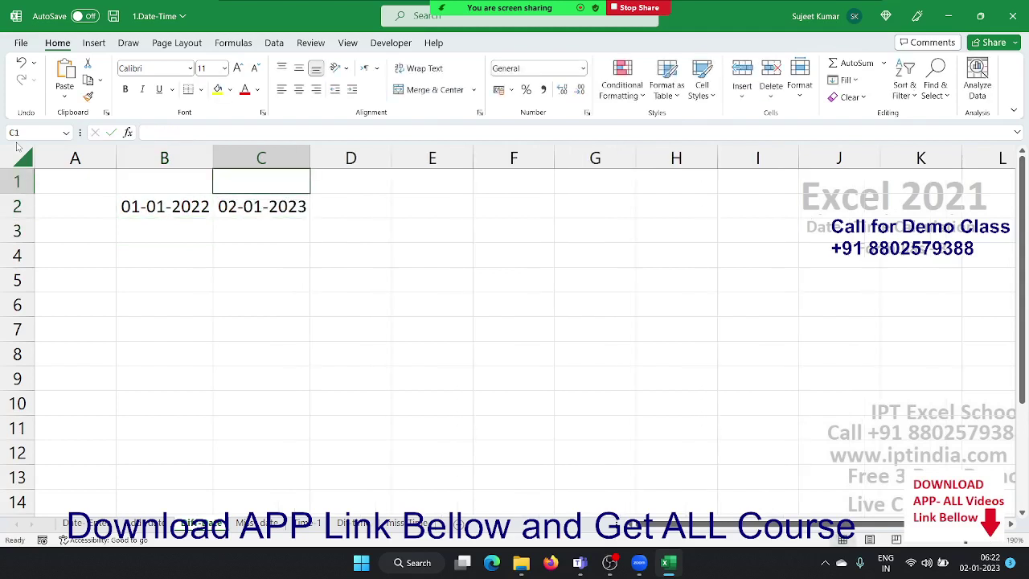
# Add the headings Start, End and Days in B1:D1
pyautogui.press('Left')
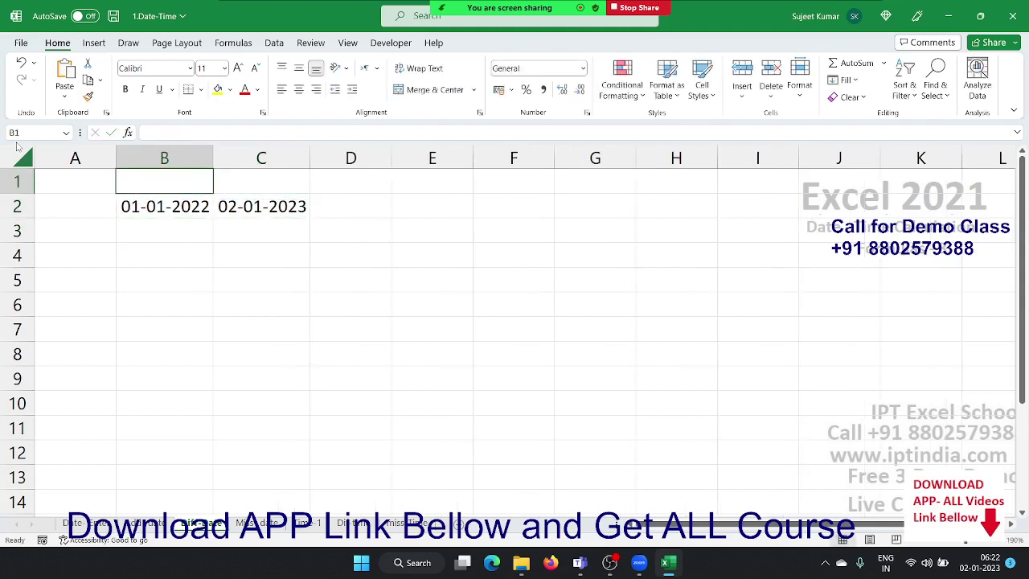
pyautogui.write('Start')
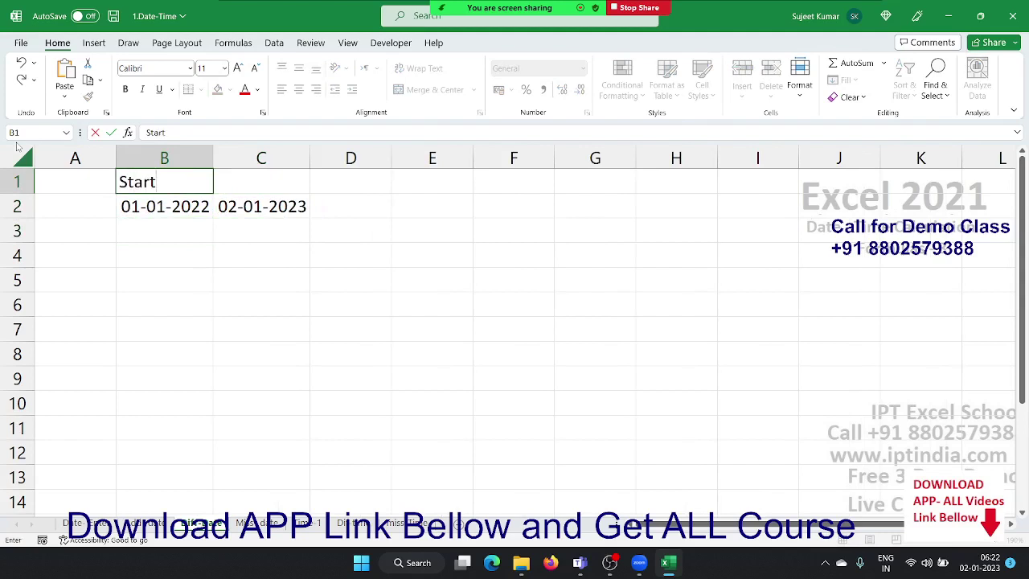
pyautogui.press('Tab')
pyautogui.write('End')
pyautogui.press('Tab')
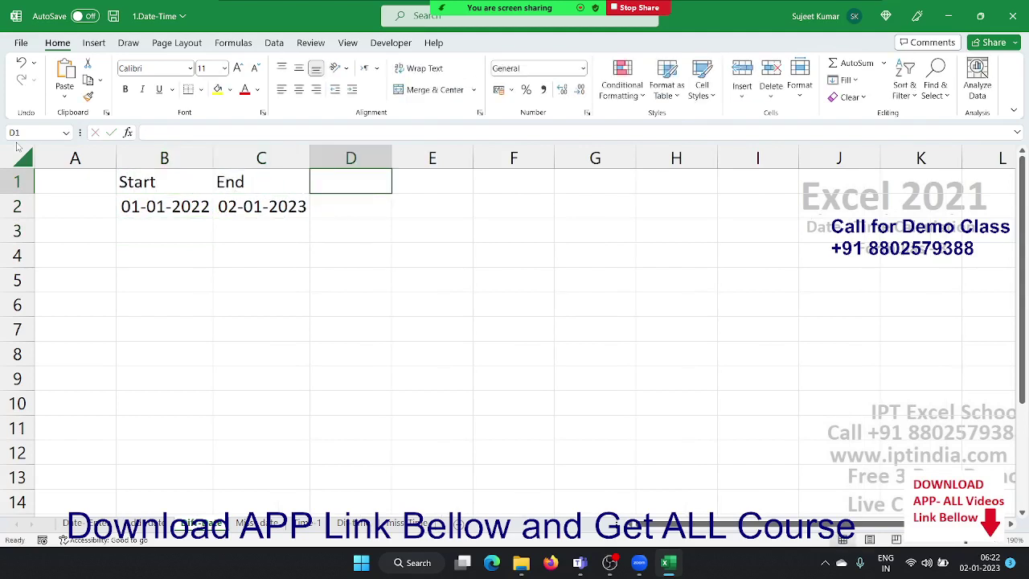
pyautogui.write('D')
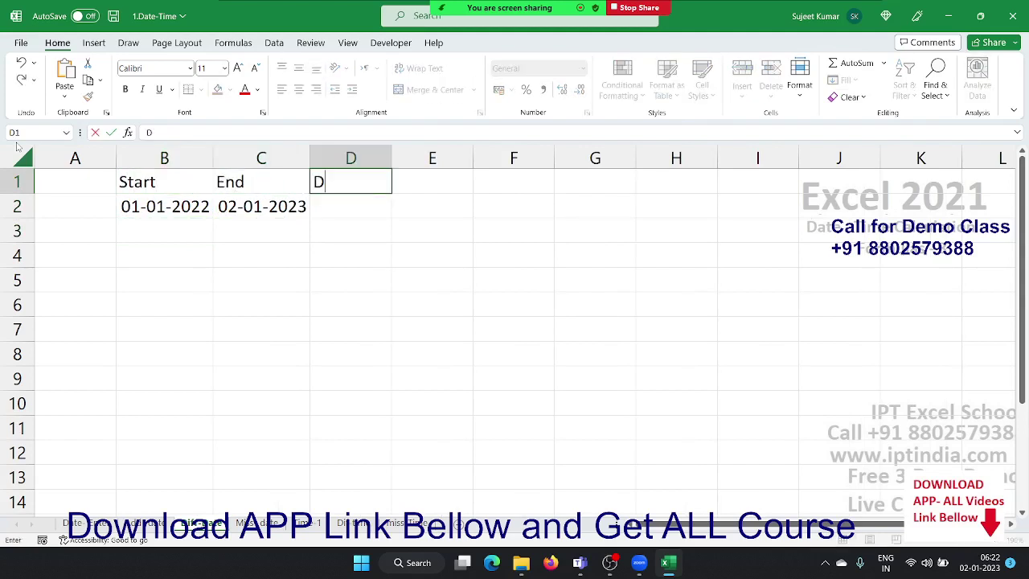
pyautogui.write('ays')
pyautogui.press('Down')
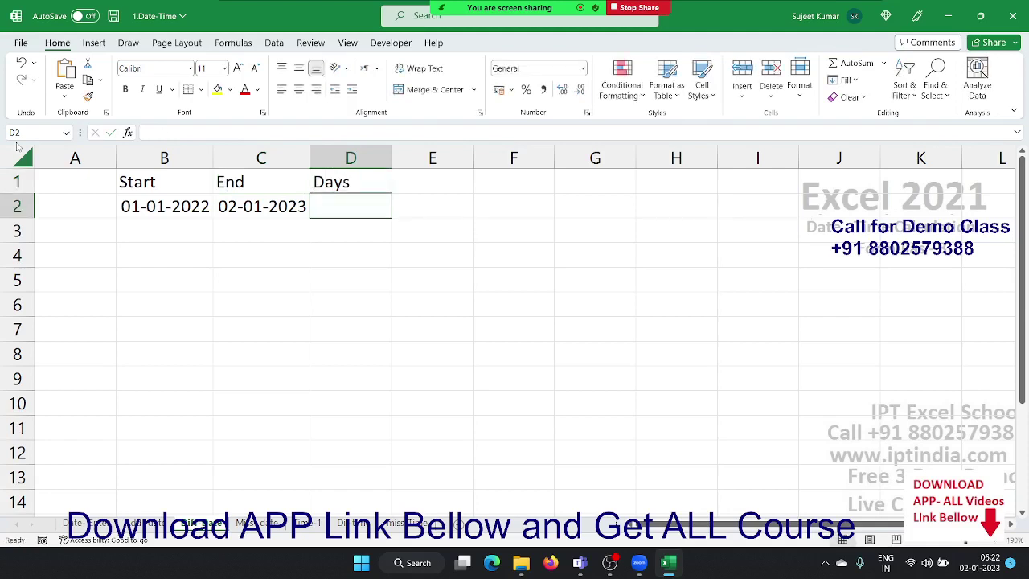
# Enter =C2-B2 in D2 to get the 366-day difference
pyautogui.write('=')
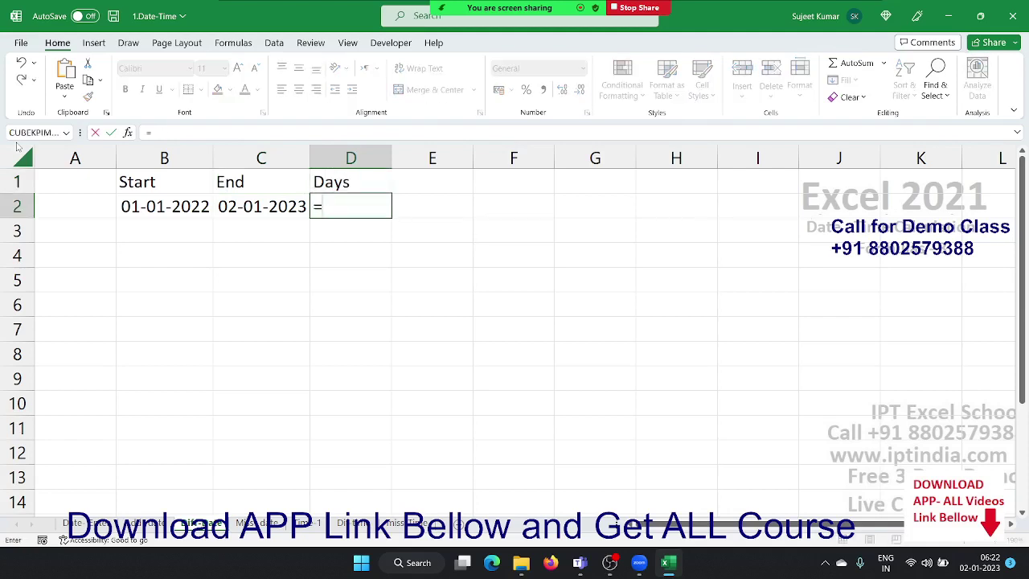
pyautogui.press('Left')
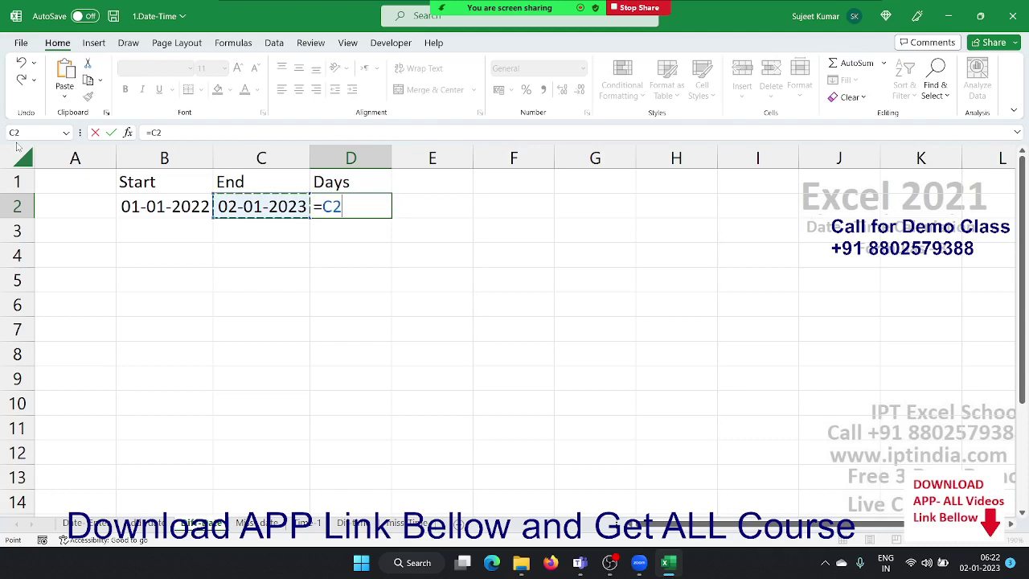
pyautogui.write('-')
pyautogui.press('Left')
pyautogui.press('Left')
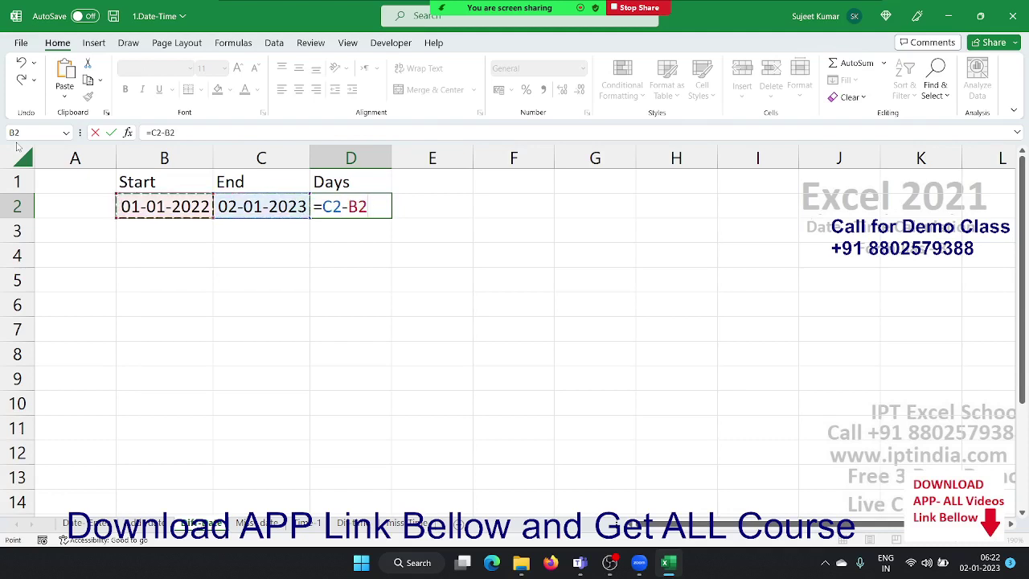
pyautogui.press('Return')
pyautogui.press('Up')
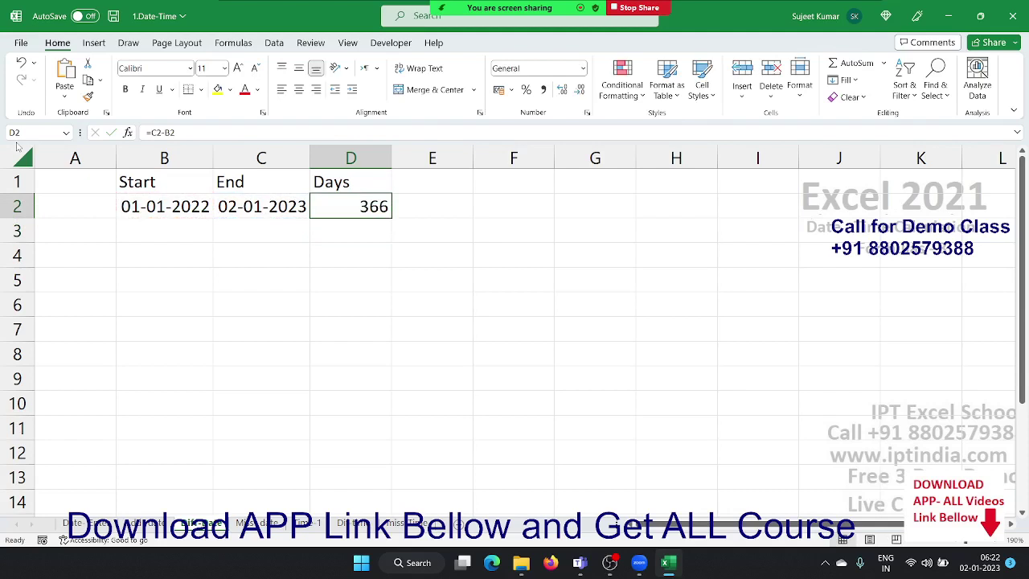
# Enter =DAYS(C2,B2) in E2, which also returns 366 days
pyautogui.press('Up')
pyautogui.press('Right')
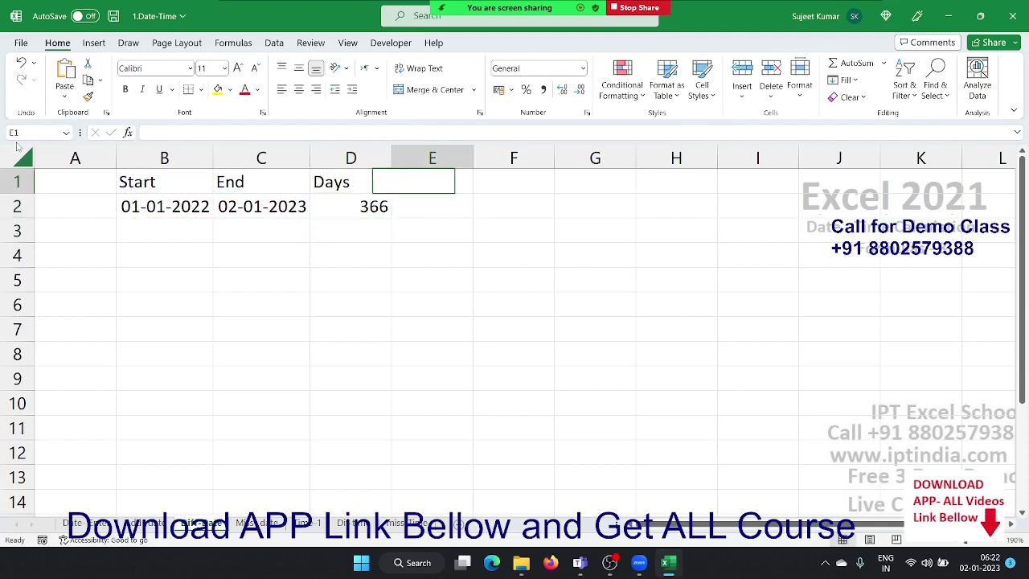
pyautogui.press('Down')
pyautogui.write('=')
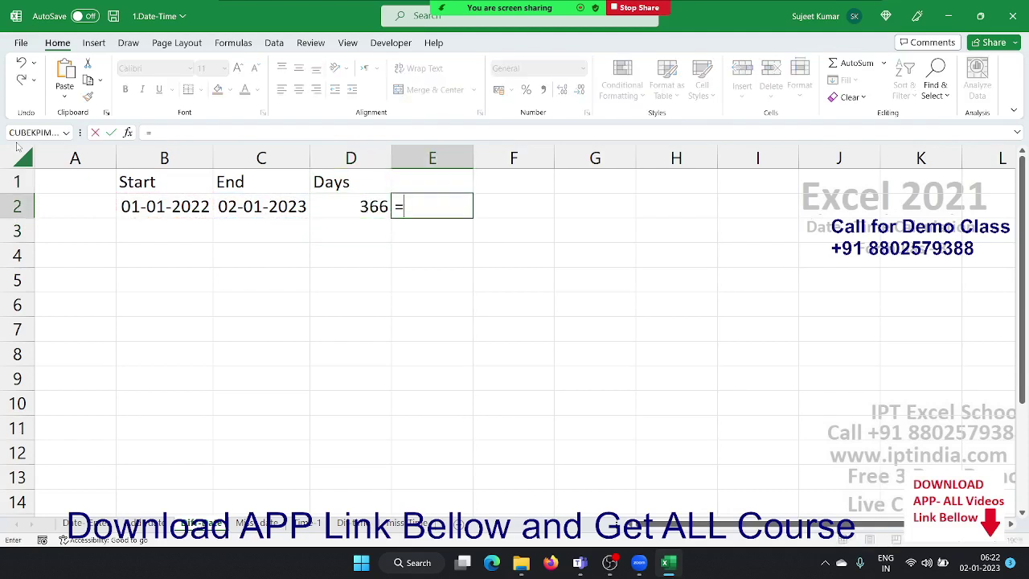
pyautogui.write('dy')
pyautogui.press('BackSpace')
pyautogui.write('a')
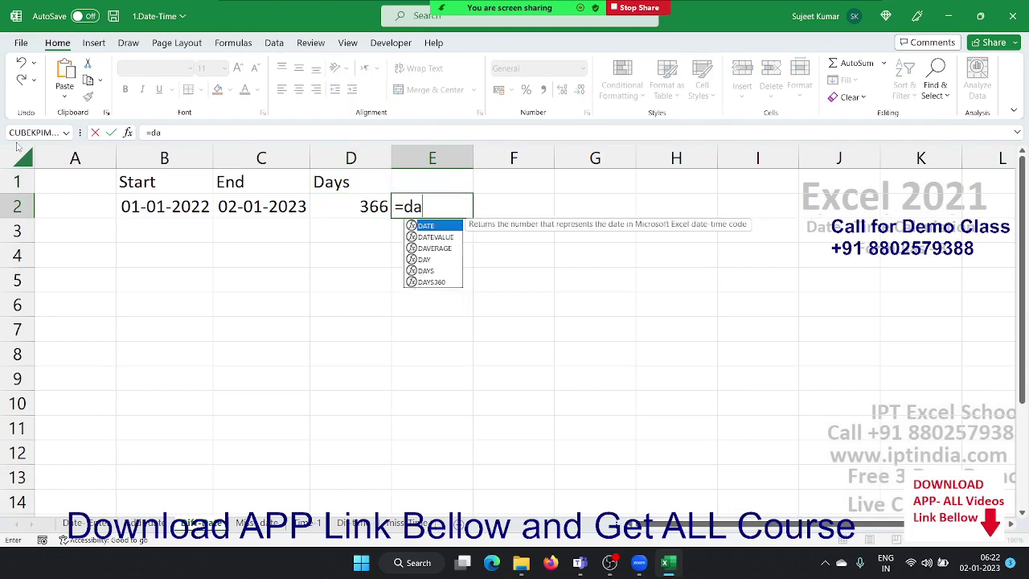
pyautogui.write('y')
pyautogui.press('Down')
pyautogui.press('Tab')
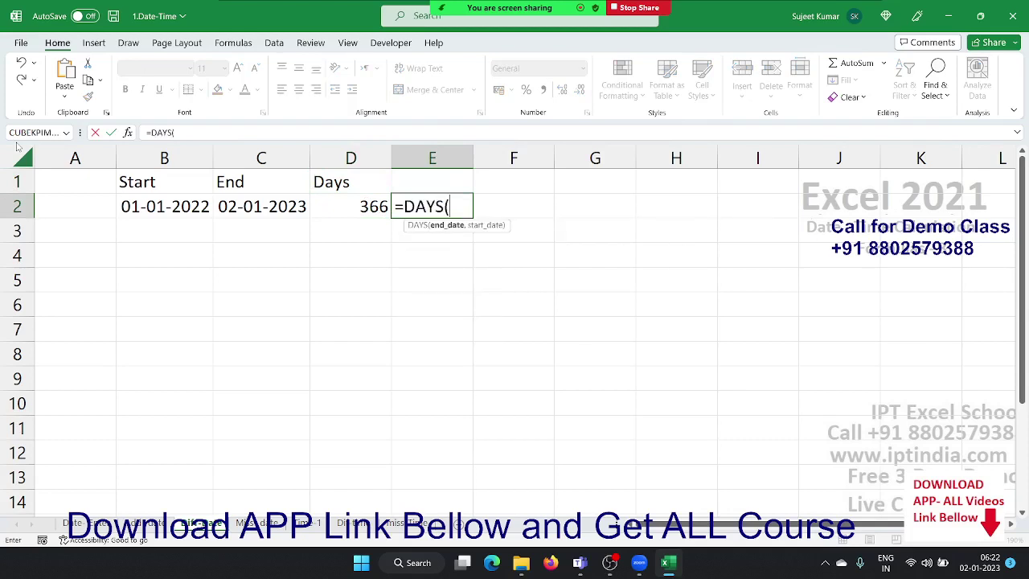
pyautogui.click(277, 205)
pyautogui.write(',')
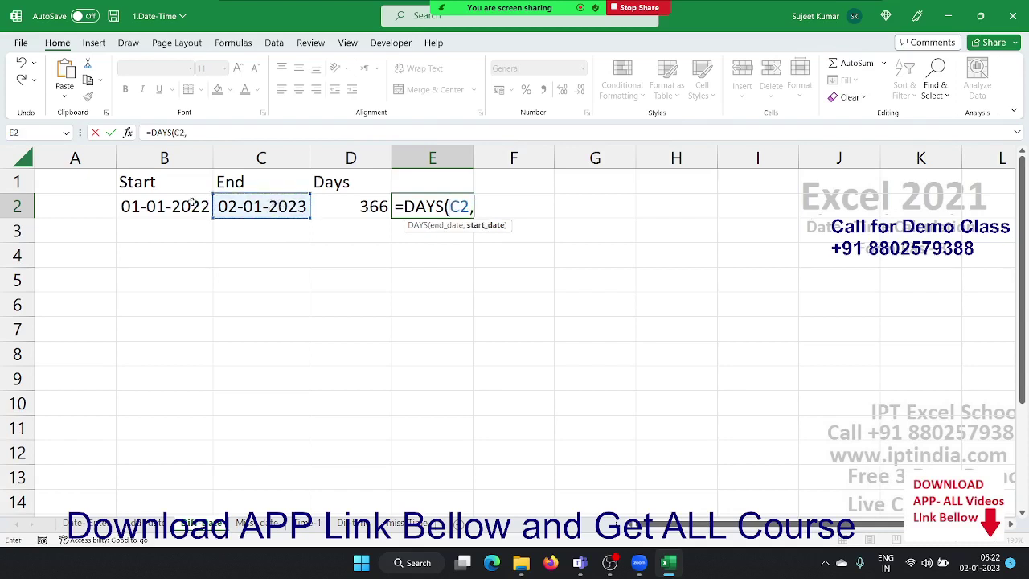
pyautogui.click(183, 205)
pyautogui.press('Return')
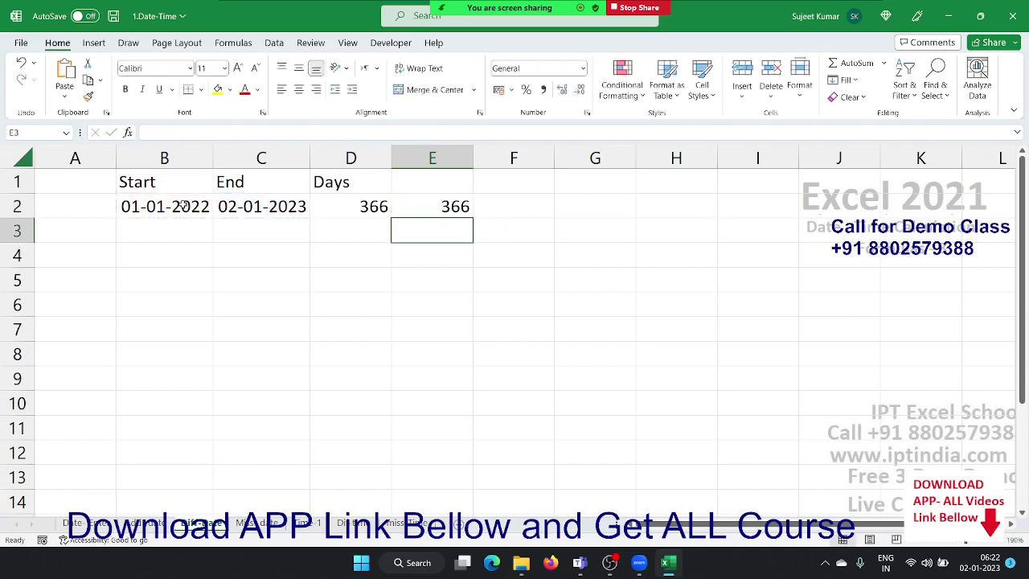
pyautogui.press('Up')
pyautogui.press('Right')
# Enter =DAYS360(B2,C2) in F2, returning 361 days
pyautogui.write('=')
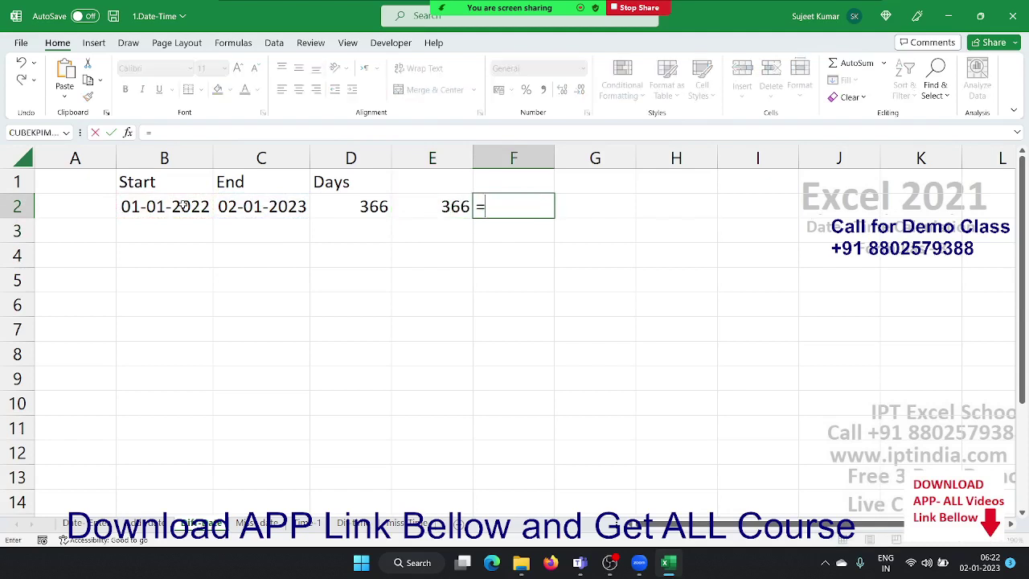
pyautogui.write('day')
pyautogui.press('Down')
pyautogui.press('Down')
pyautogui.press('Tab')
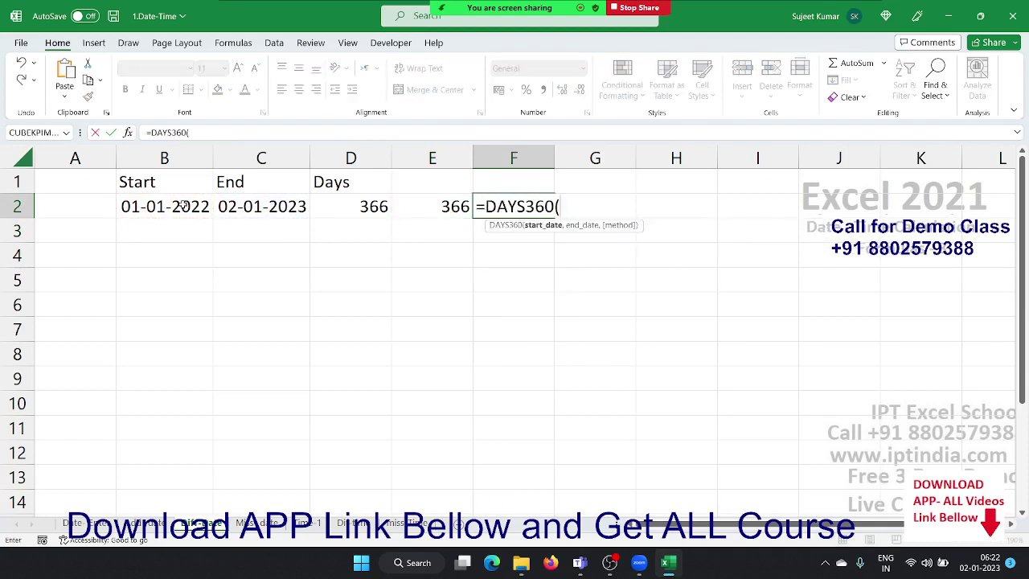
pyautogui.click(126, 214)
pyautogui.write(',')
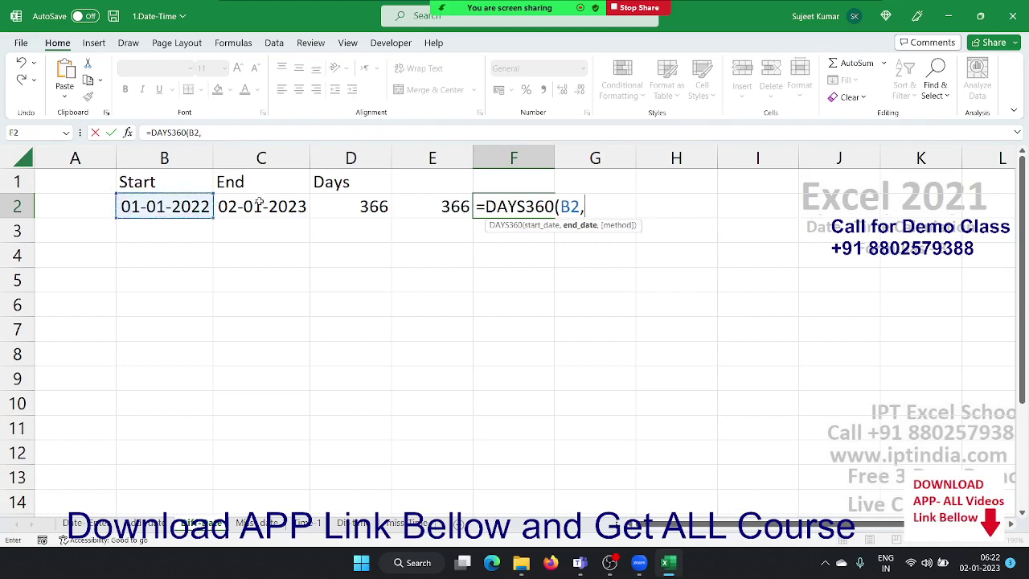
pyautogui.click(259, 205)
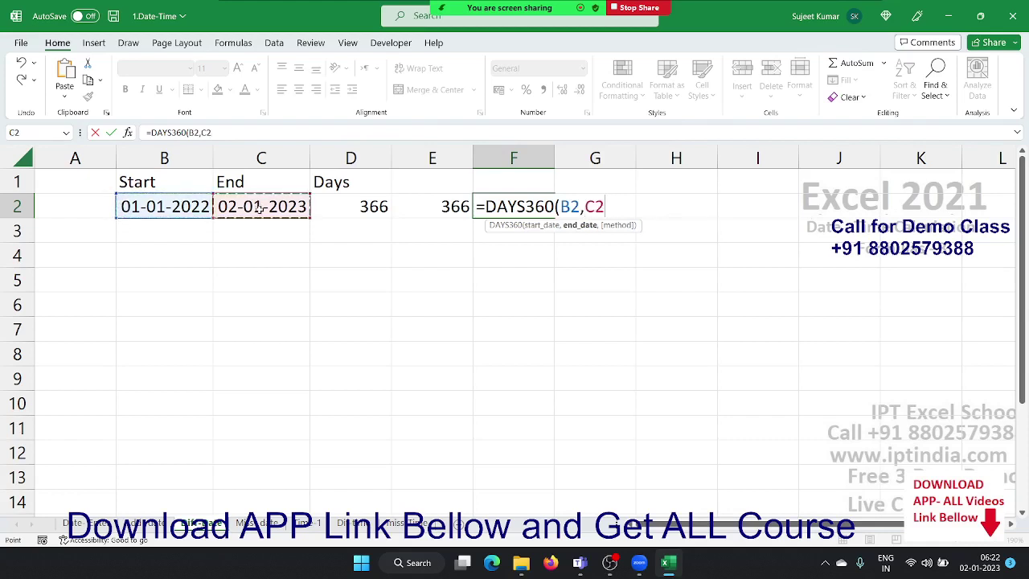
pyautogui.write(')')
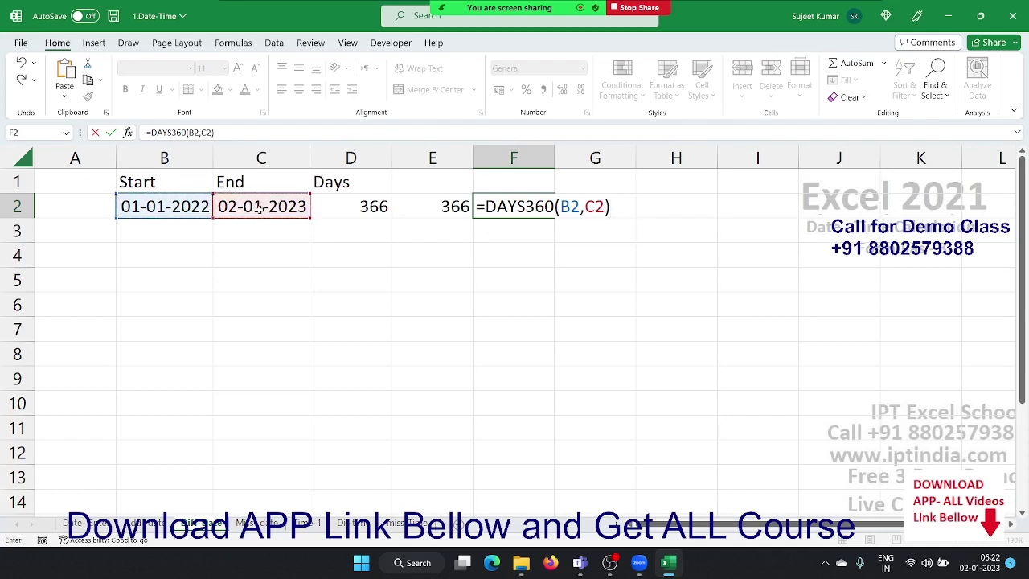
pyautogui.press('Return')
pyautogui.press('Up')
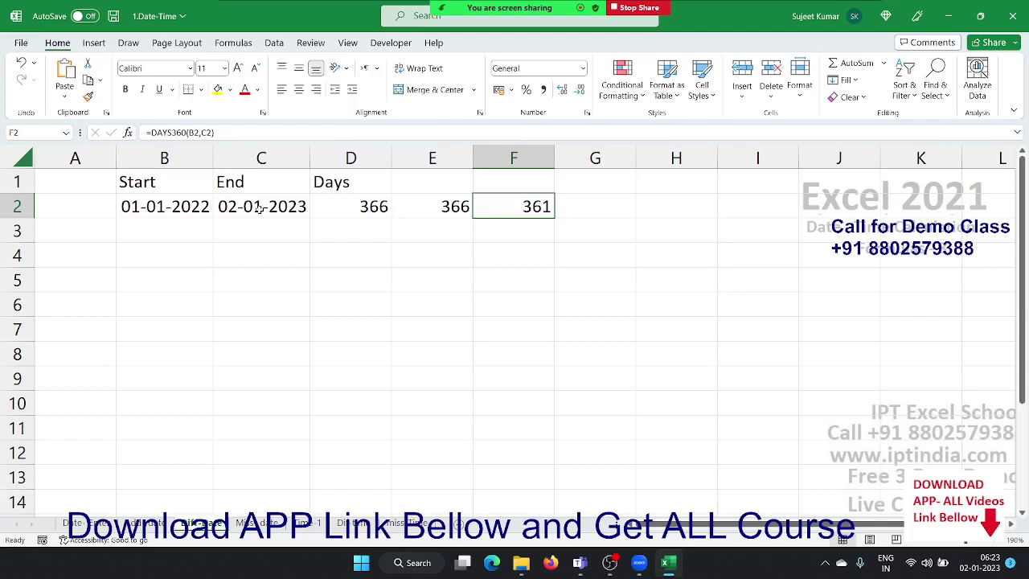
# Copy the start and end dates from B2:C2 into B4:C4
pyautogui.press('Down')
pyautogui.press('Left')
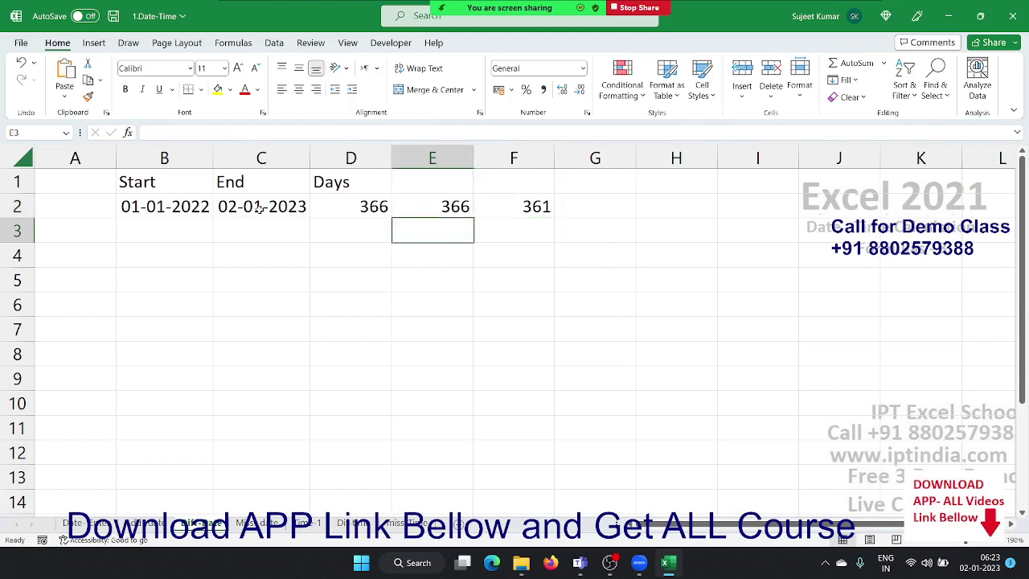
pyautogui.press('Up')
pyautogui.press('Up')
pyautogui.press('Left')
pyautogui.press('Left')
pyautogui.press('Left')
pyautogui.press('Down')
pyautogui.hotkey('shift', 'Right')
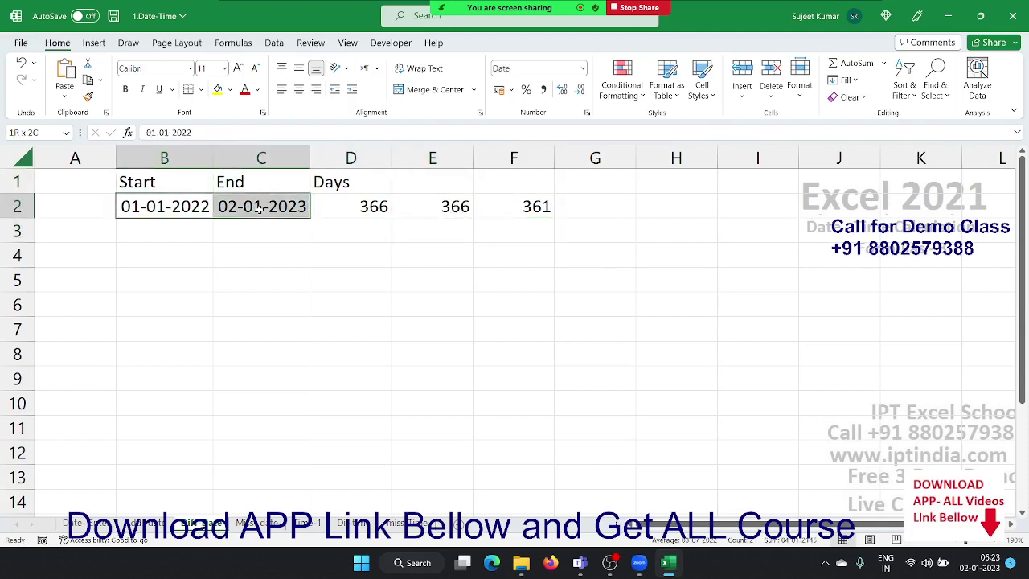
pyautogui.hotkey('ctrl', 'c')
pyautogui.press('Down')
pyautogui.press('Down')
pyautogui.hotkey('shift', 'Right')
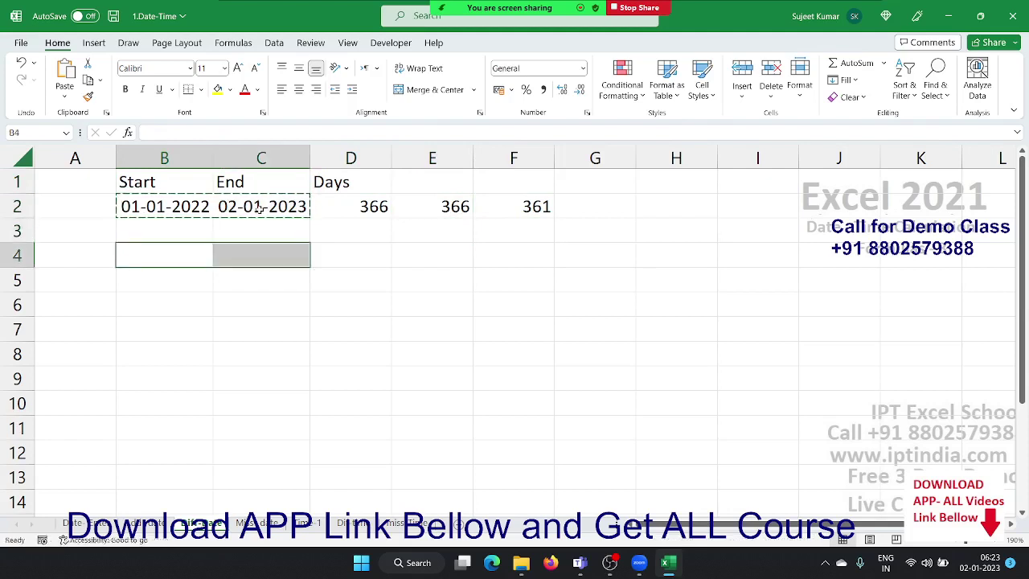
pyautogui.hotkey('ctrl', 'v')
pyautogui.press('Escape')
pyautogui.press('Right')
pyautogui.press('Right')
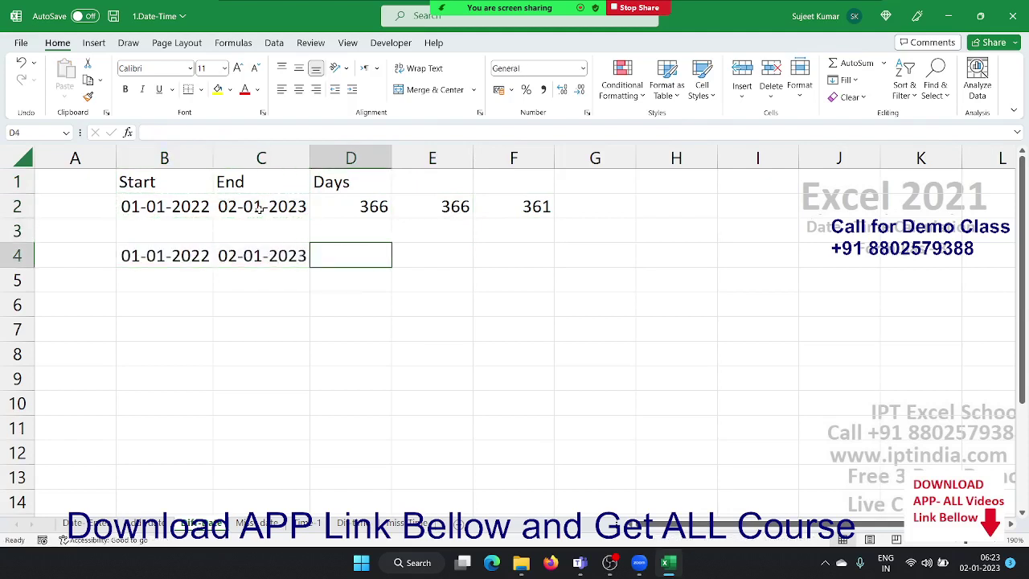
# Enter =NETWORKDAYS(B4,C4,H1:H13) in D4, giving 261 workdays
pyautogui.write('=net')
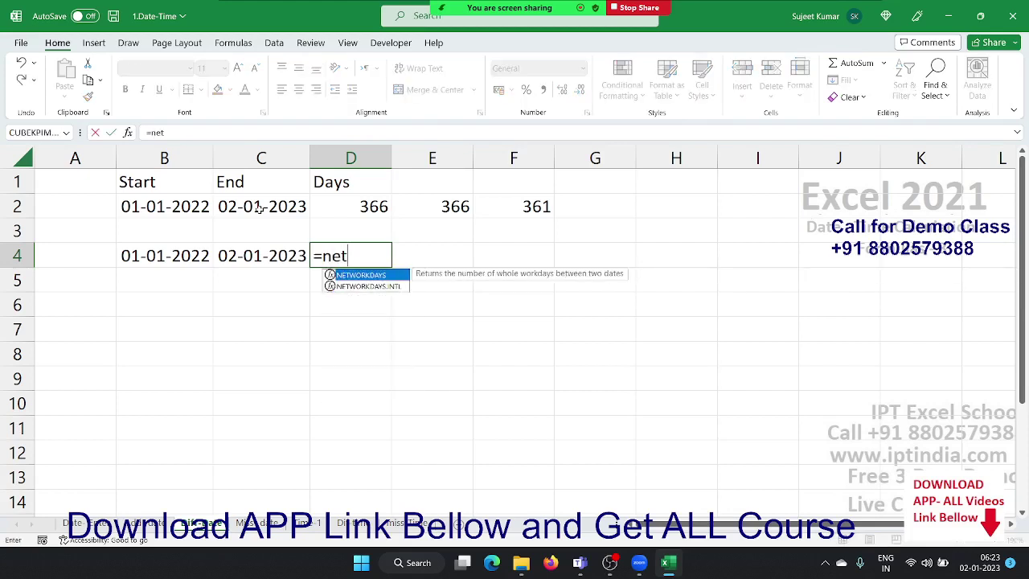
pyautogui.press('Tab')
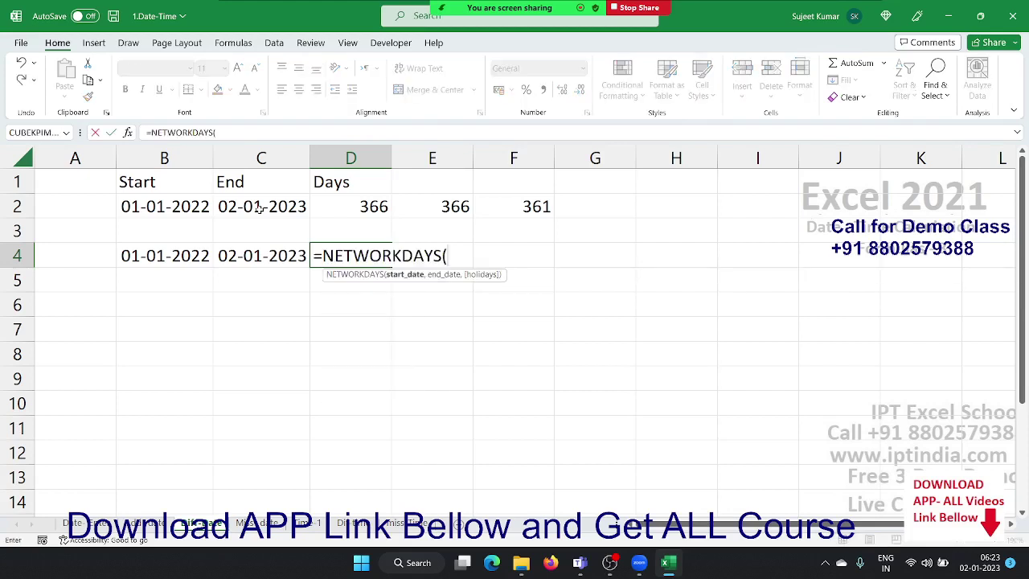
pyautogui.press('Left')
pyautogui.press('Left')
pyautogui.write(',')
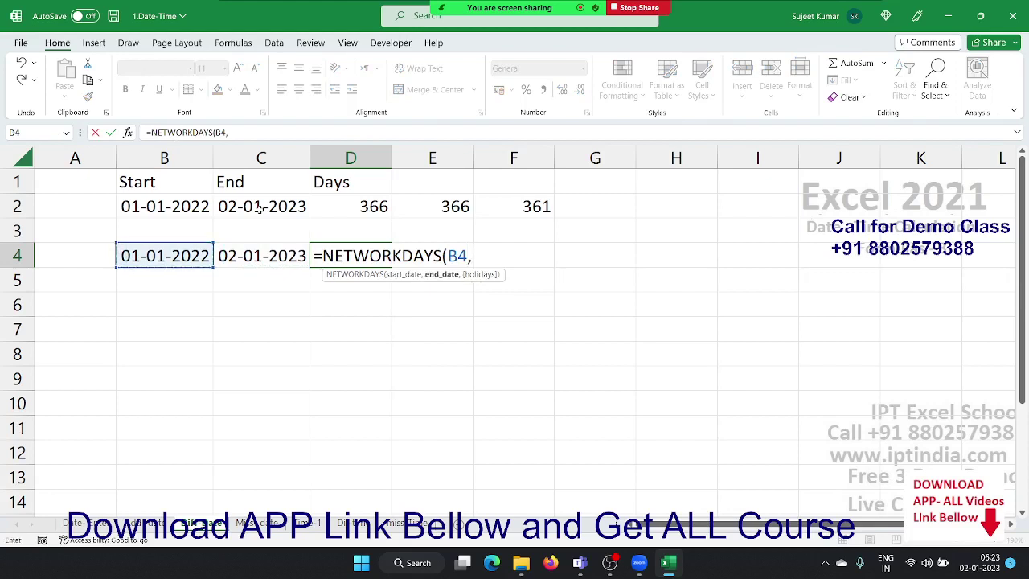
pyautogui.press('Left')
pyautogui.write(',')
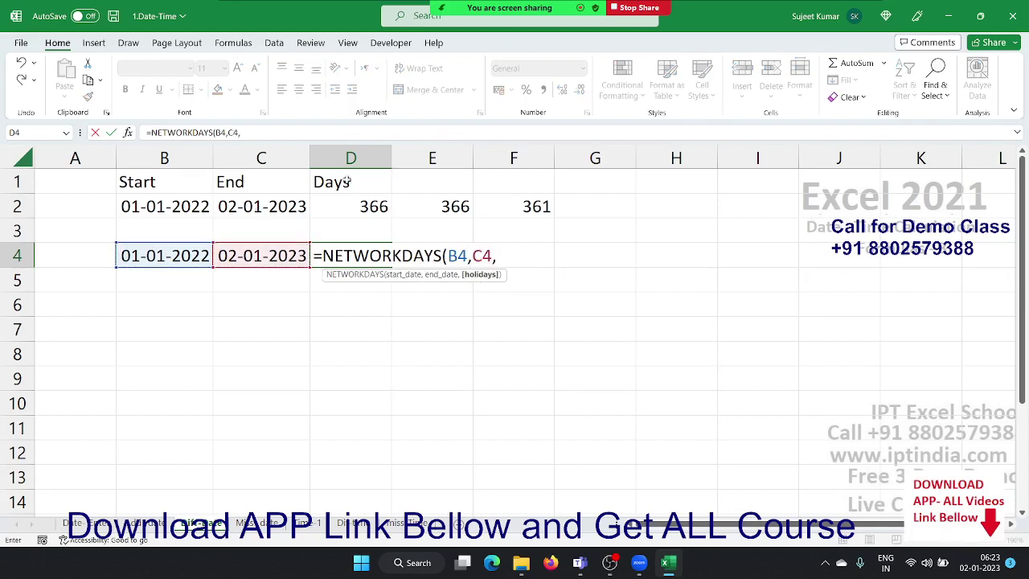
pyautogui.moveTo(683, 185); pyautogui.dragTo(683, 480)
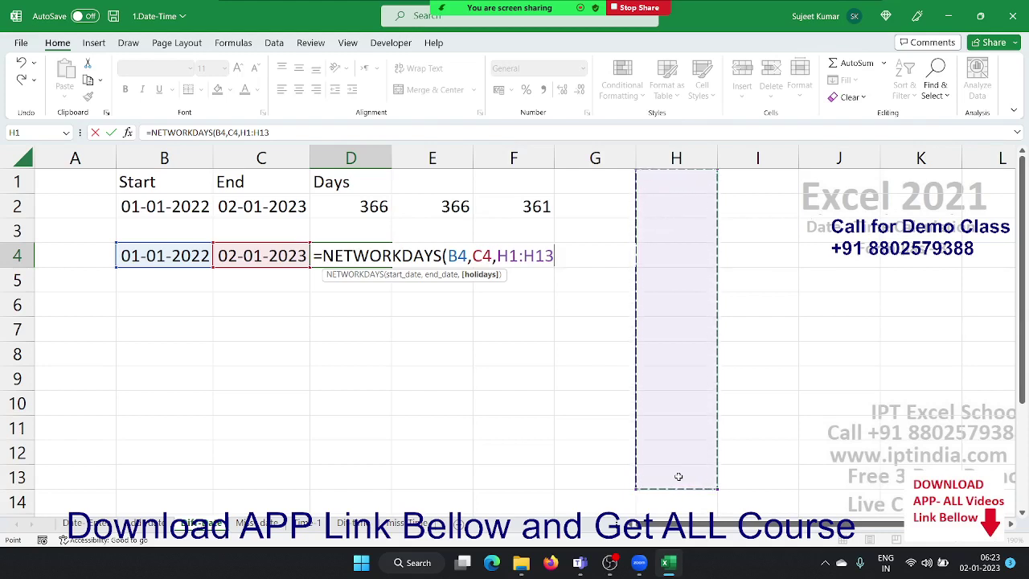
pyautogui.press('Return')
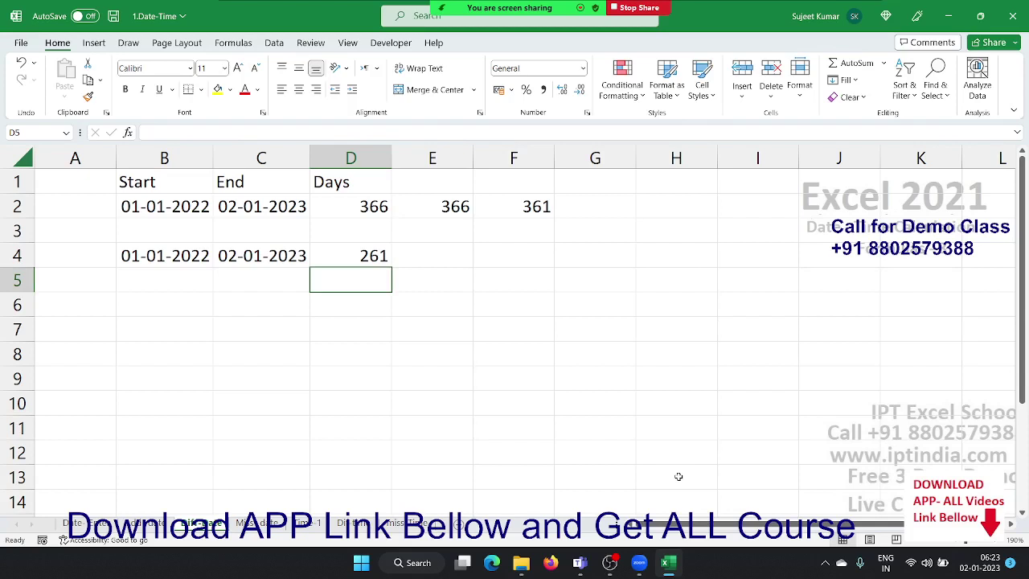
pyautogui.press('Up')
pyautogui.press('Right')
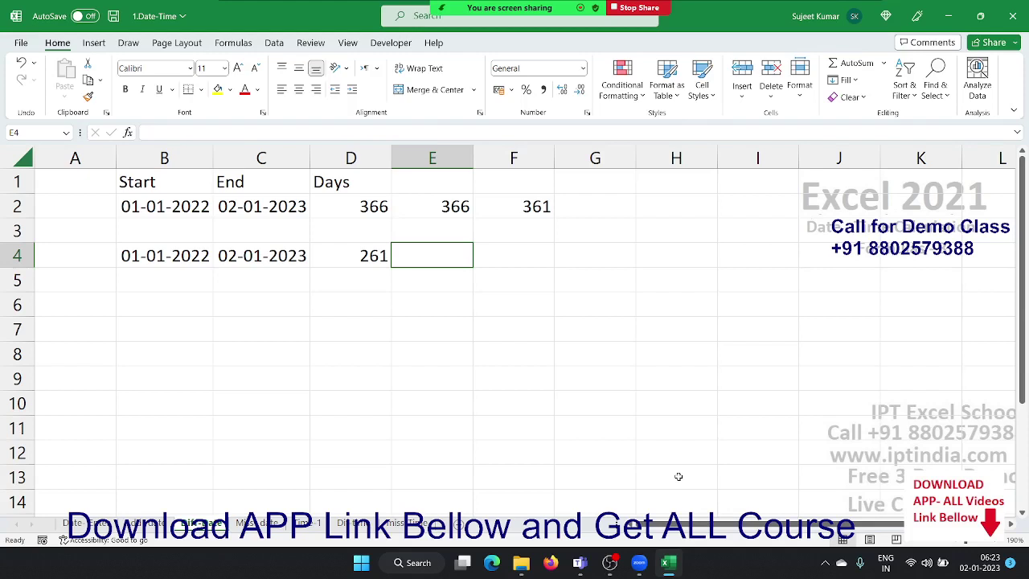
# Start a NETWORKDAYS.INTL formula in E4
pyautogui.write('=n')
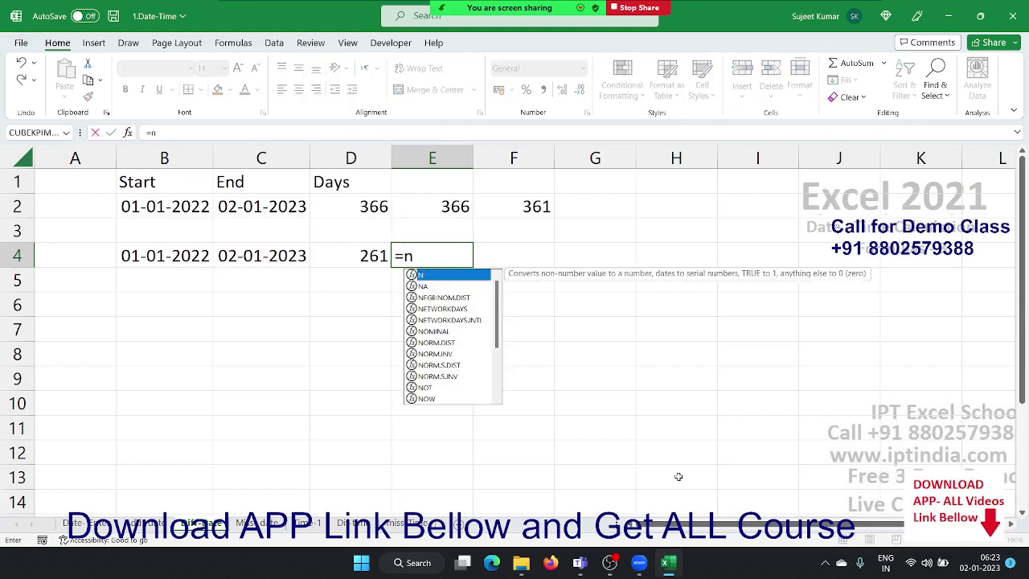
pyautogui.write('et')
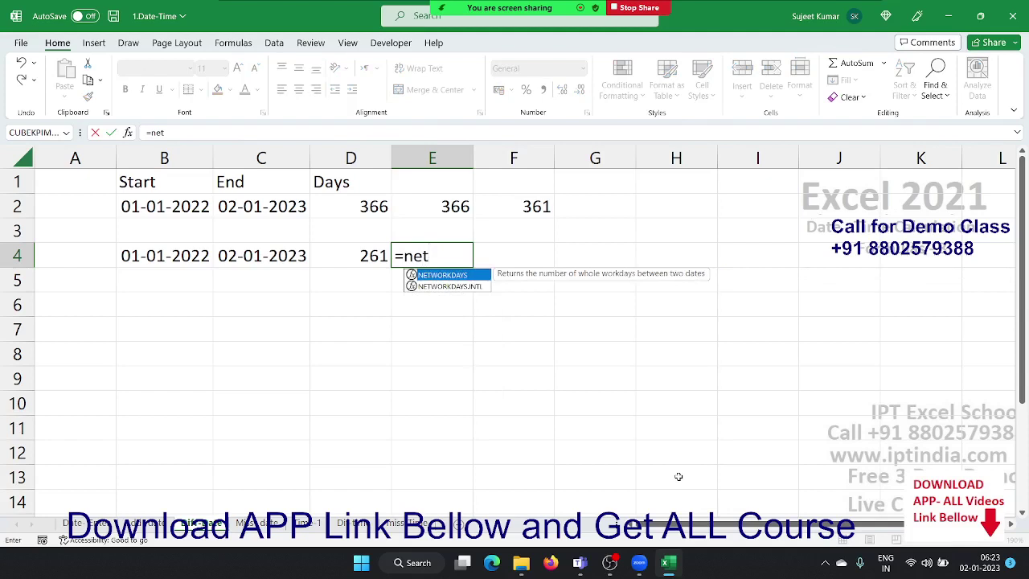
pyautogui.press('Down')
pyautogui.press('Tab')
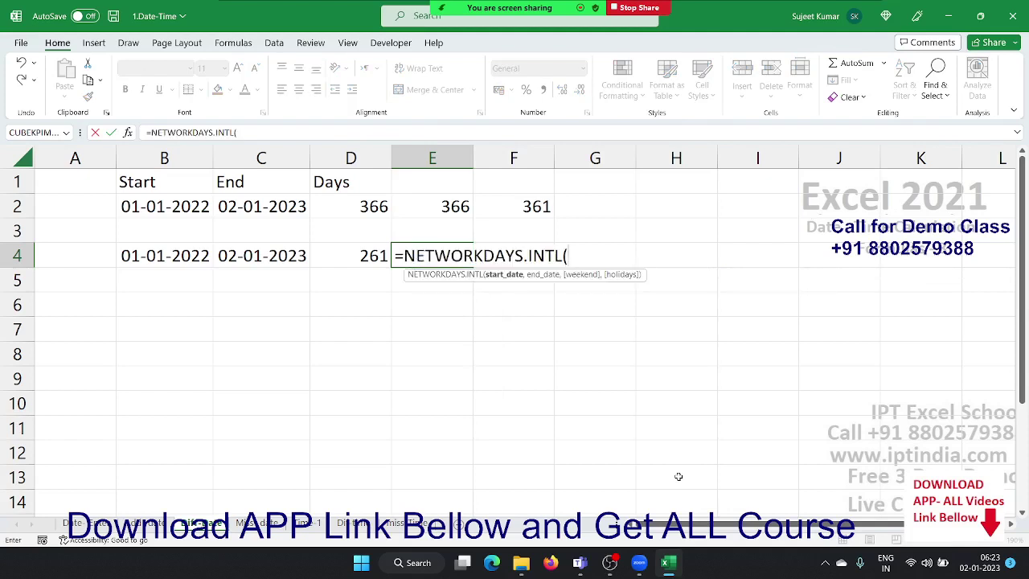
# Complete E4 as =NETWORKDAYS.INTL(B4,C4,11,H1:H13) with a Sunday-only weekend, giving 314
pyautogui.click(171, 254)
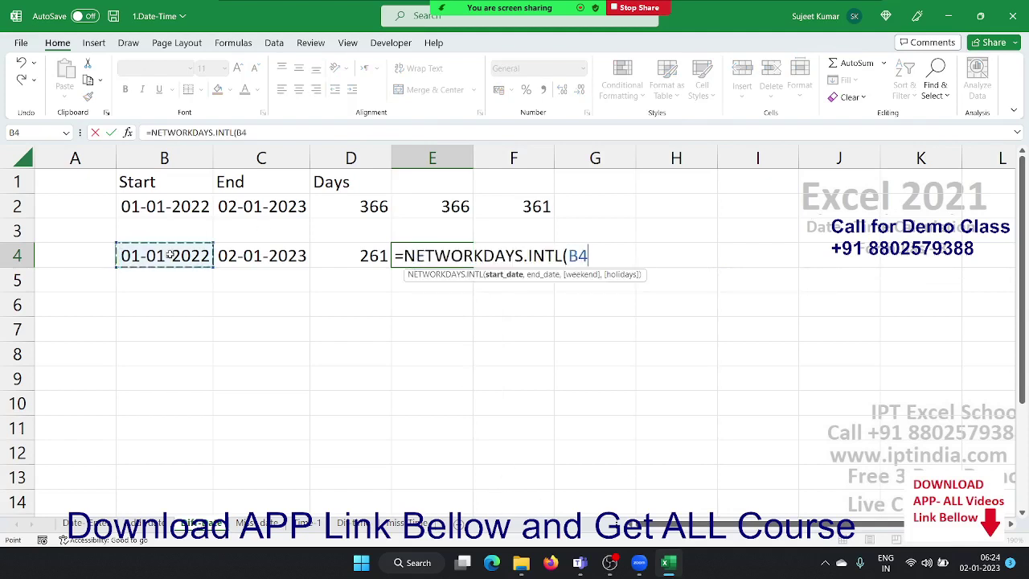
pyautogui.write(',')
pyautogui.click(263, 262)
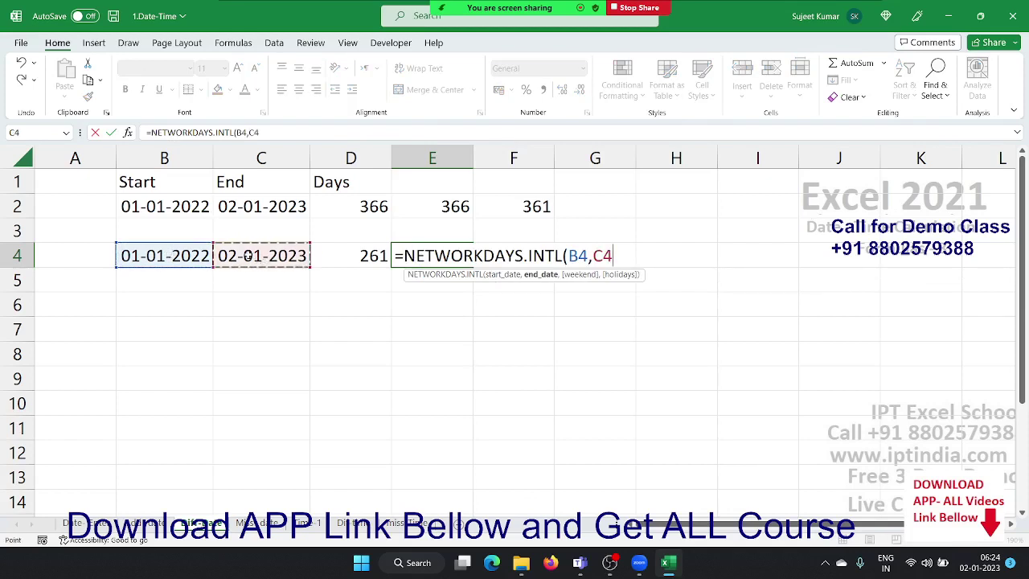
pyautogui.write(',')
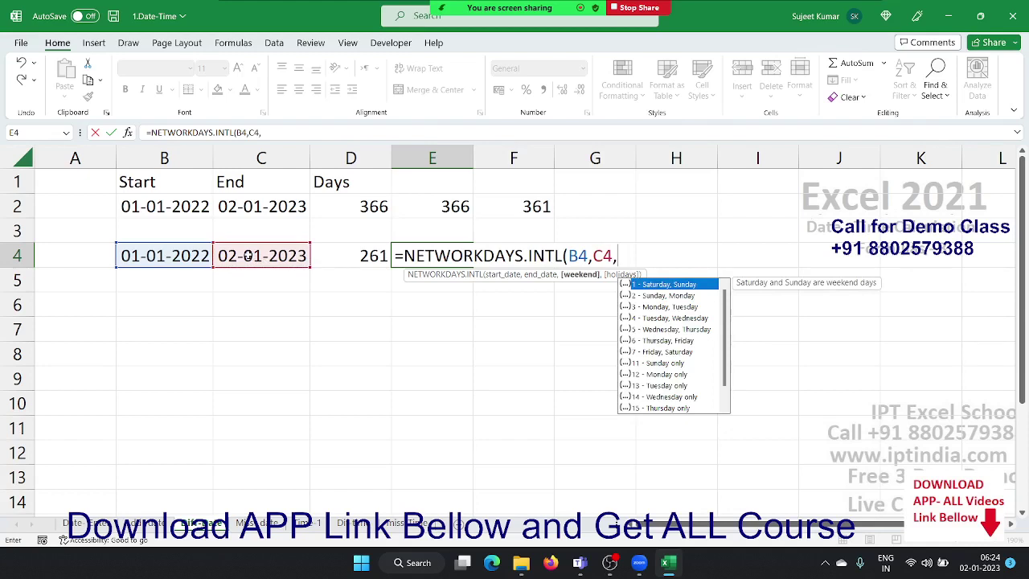
pyautogui.press('Down')
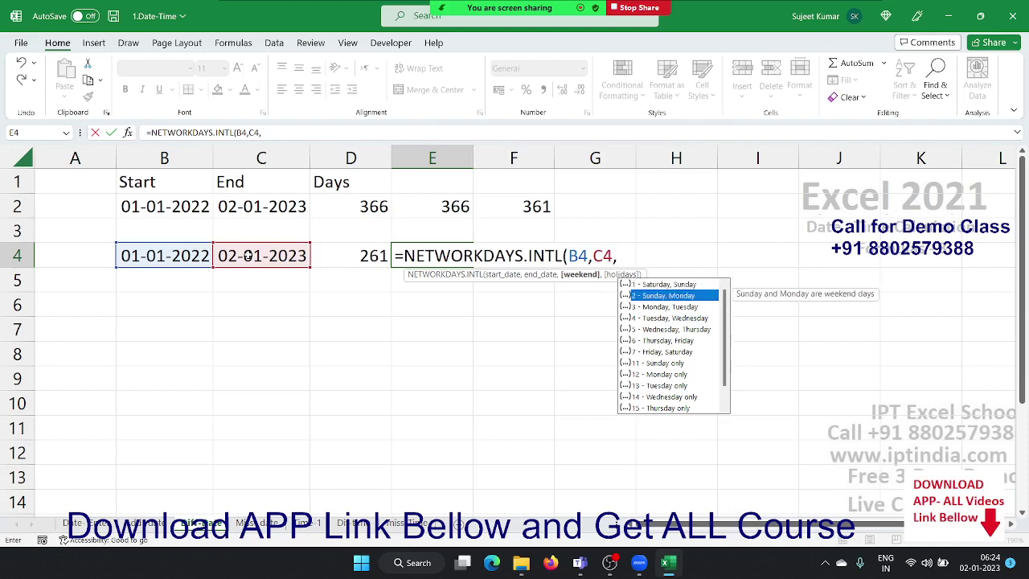
pyautogui.press('Up')
pyautogui.press('Down')
pyautogui.press('Down')
pyautogui.press('Down')
pyautogui.press('Down')
pyautogui.press('Down')
pyautogui.press('Down')
pyautogui.press('Down')
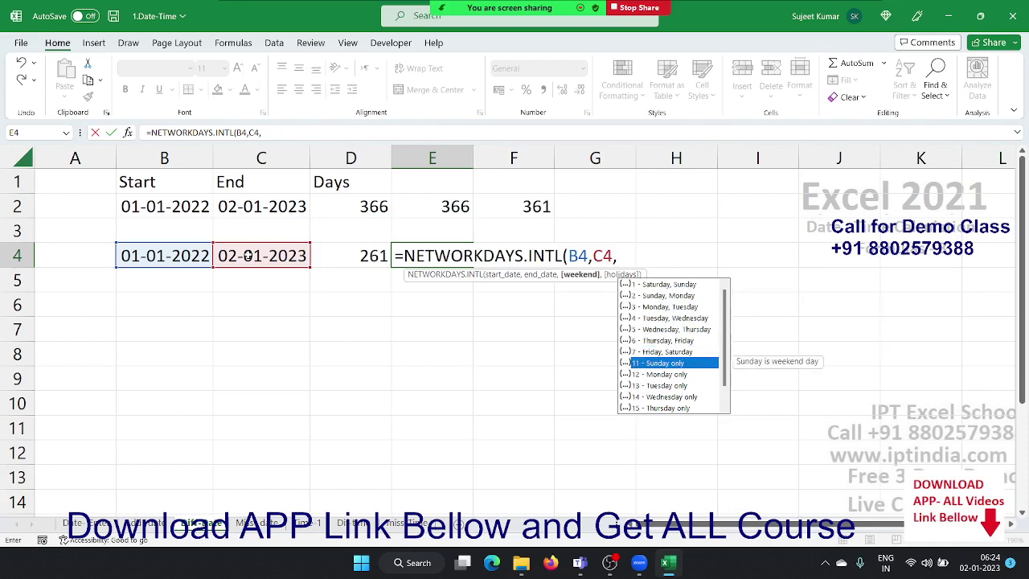
pyautogui.press('Tab')
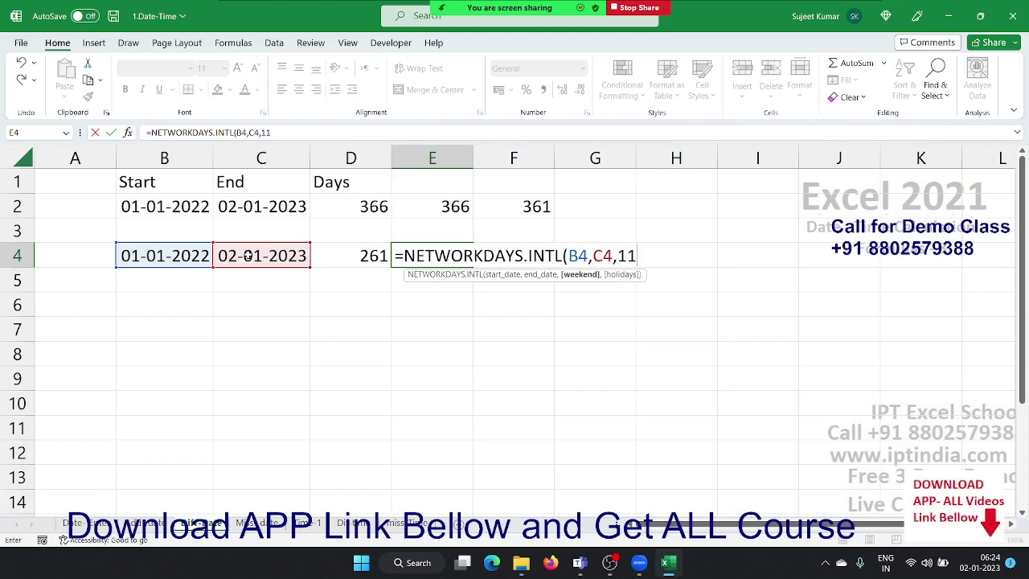
pyautogui.write(',')
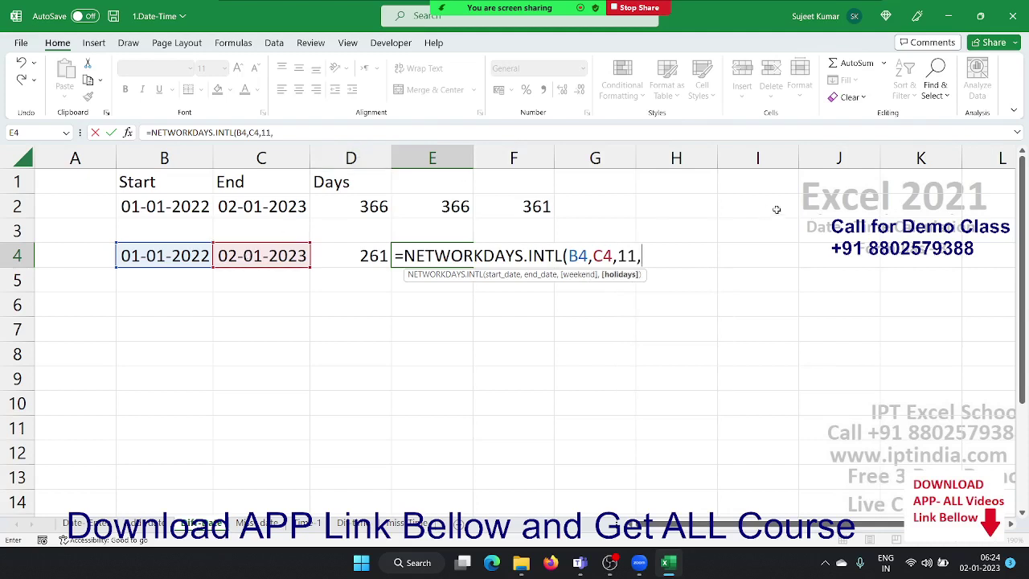
pyautogui.moveTo(689, 179)
pyautogui.mouseDown()
pyautogui.moveTo(674, 470)
pyautogui.moveTo(660, 480)
pyautogui.mouseUp()
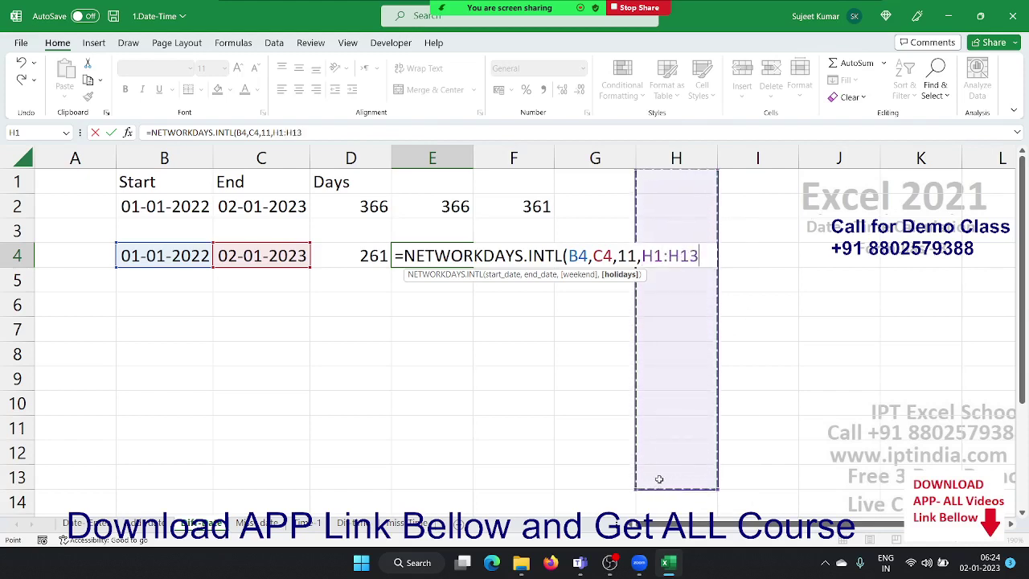
pyautogui.press('Return')
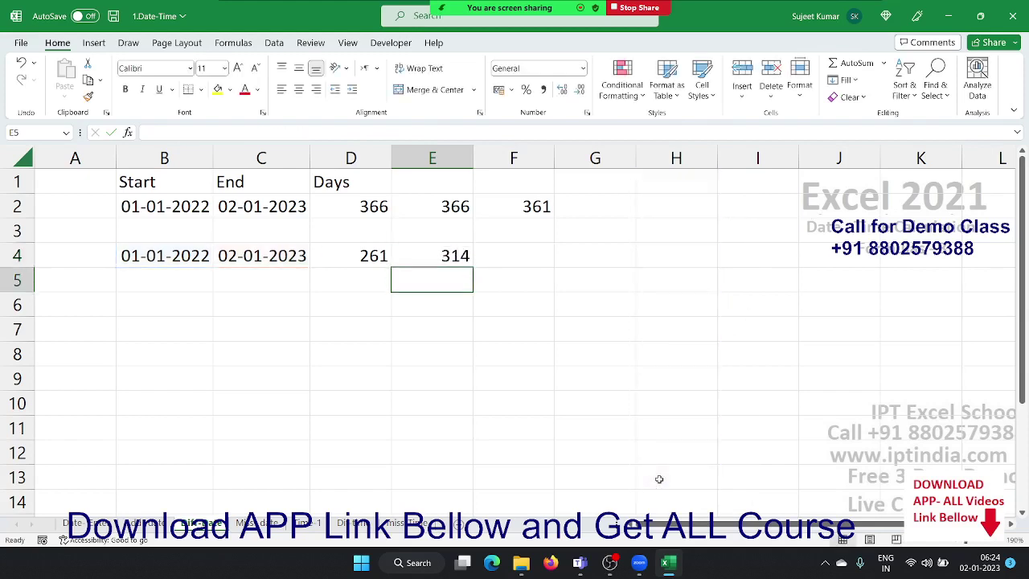
pyautogui.press('Up')
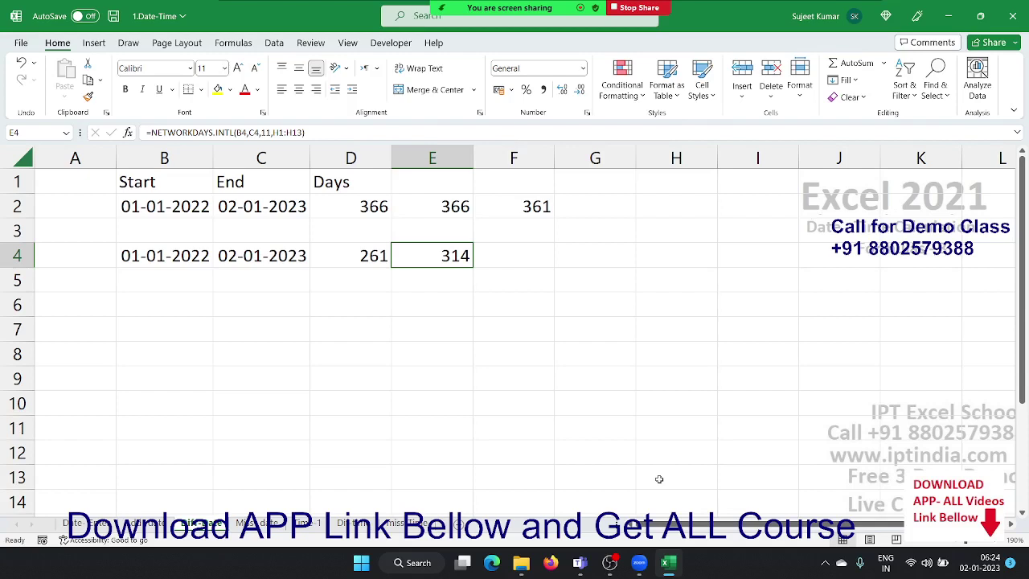
# Put today's date, 02-01-2023, in B6 and 22 days in C6
pyautogui.click(245, 523)
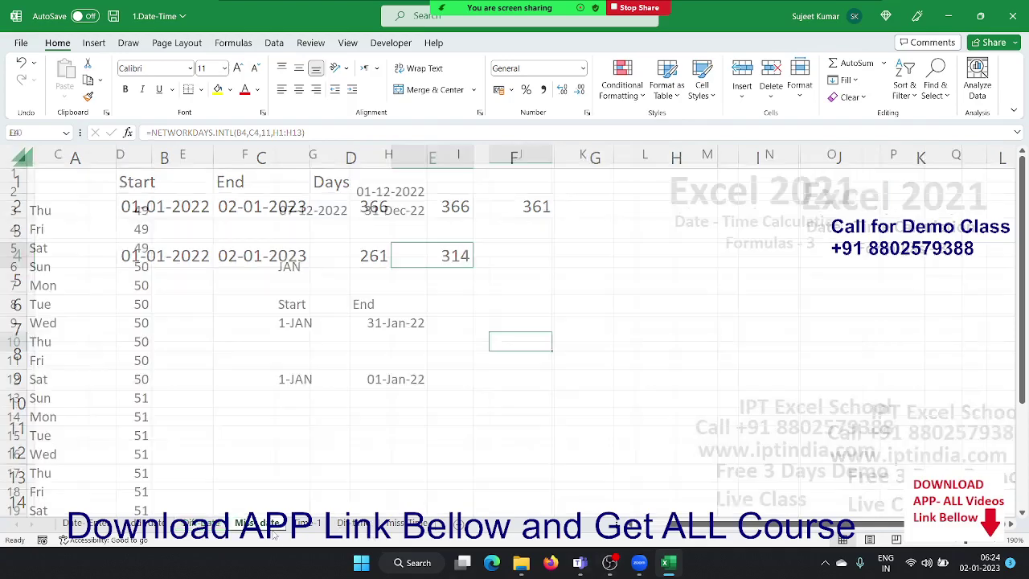
pyautogui.click(210, 523)
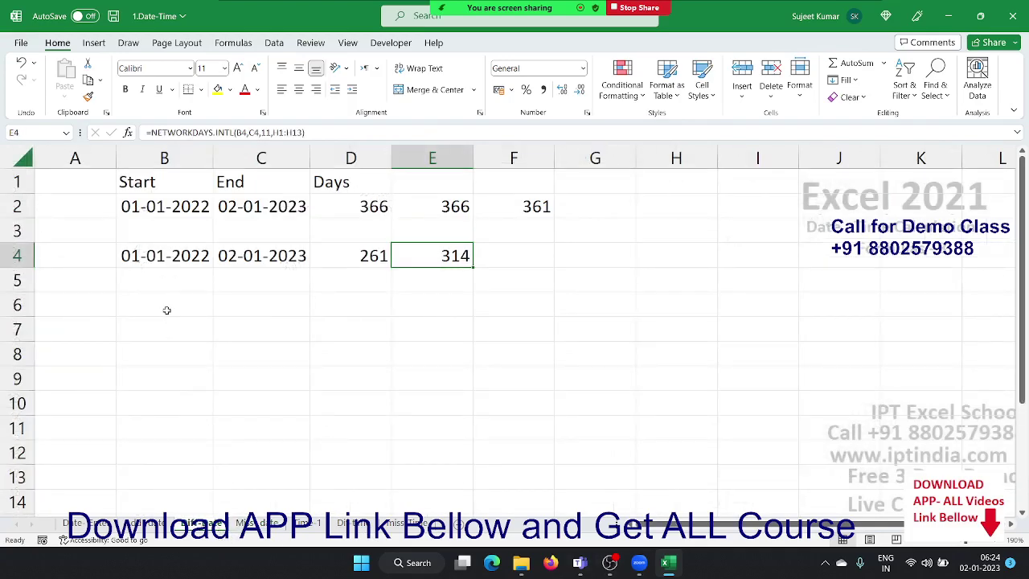
pyautogui.click(166, 308)
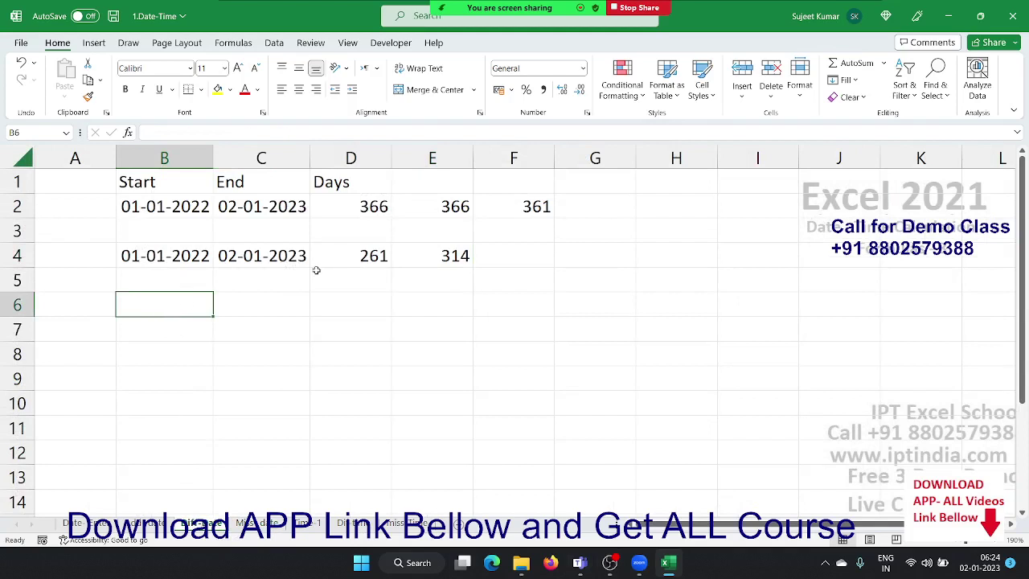
pyautogui.hotkey('ctrl', ';')
pyautogui.press('Tab')
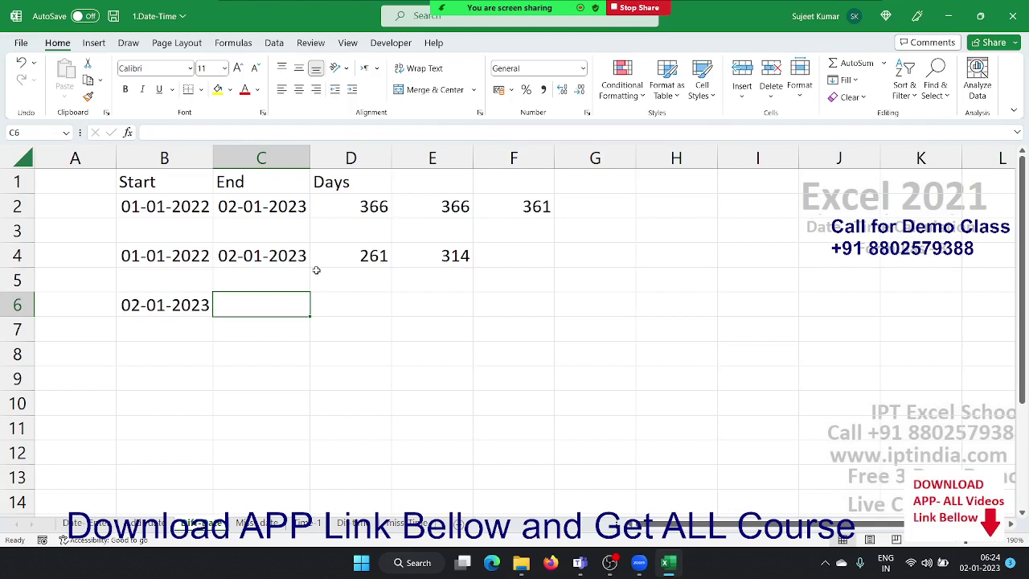
pyautogui.write('2')
pyautogui.write('2')
pyautogui.press('Tab')
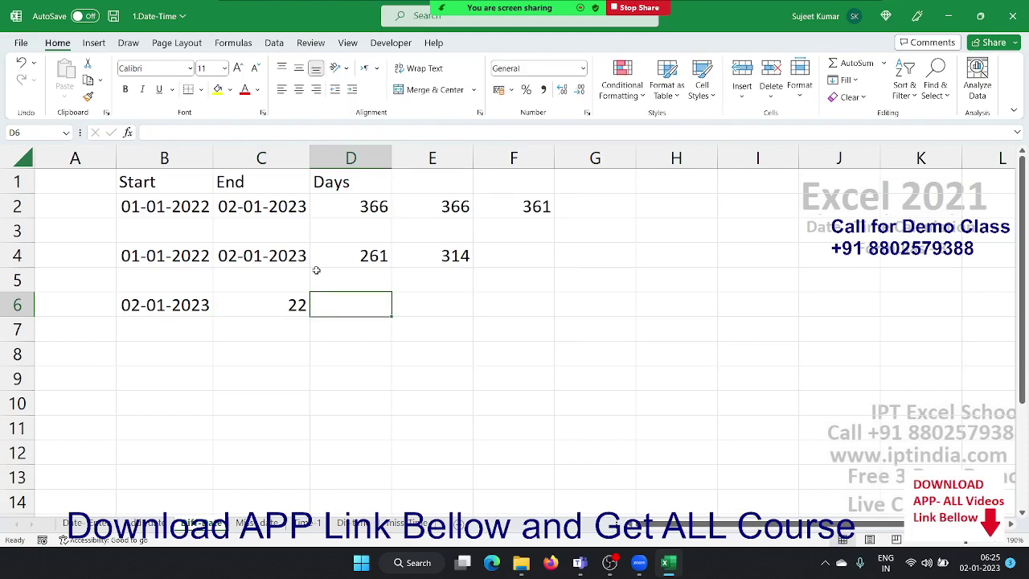
# Enter =WORKDAY(B6,C6,H1:H11) in D6, returning serial number 44958
pyautogui.write('=')
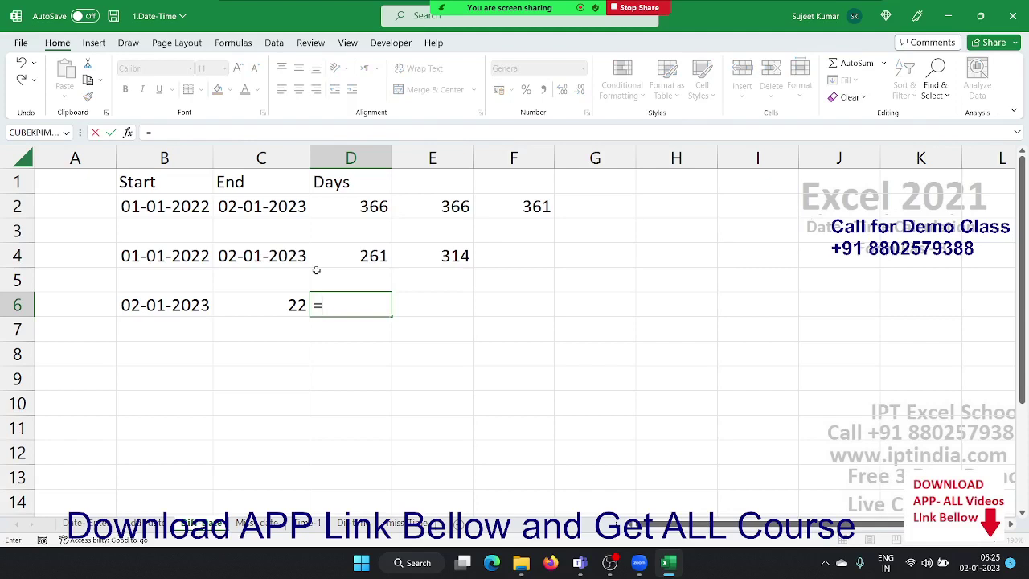
pyautogui.write('w')
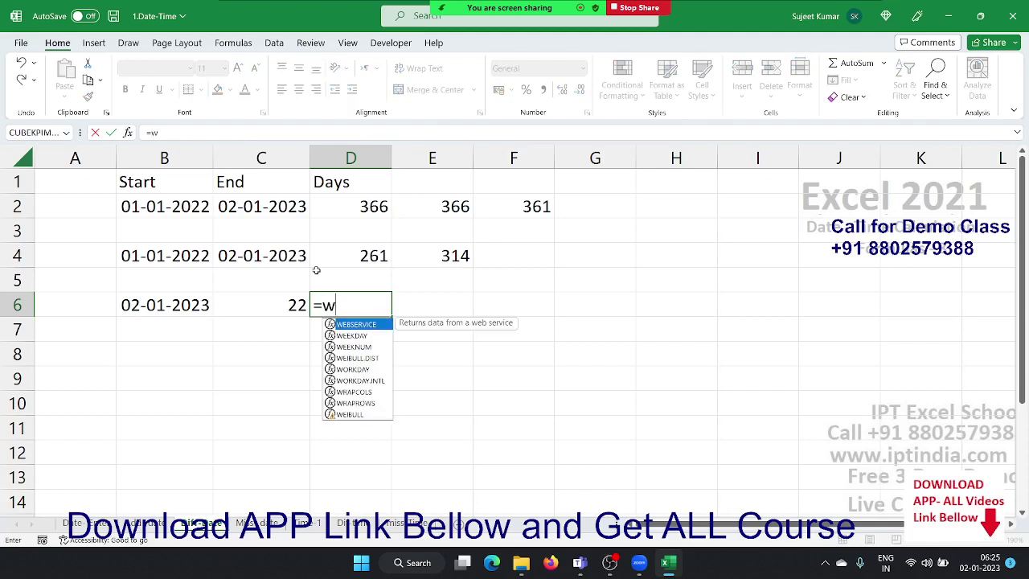
pyautogui.write('or')
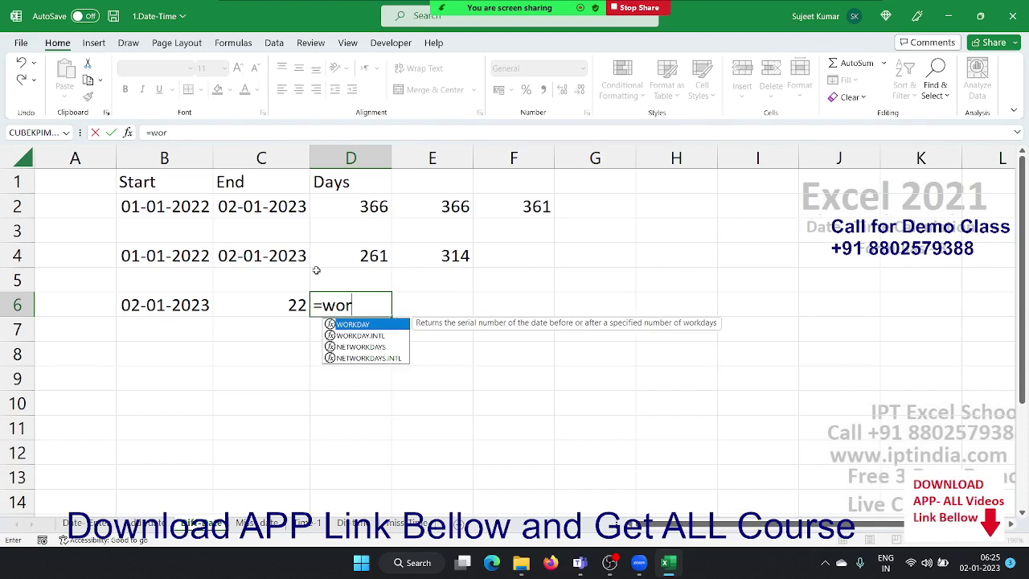
pyautogui.press('Tab')
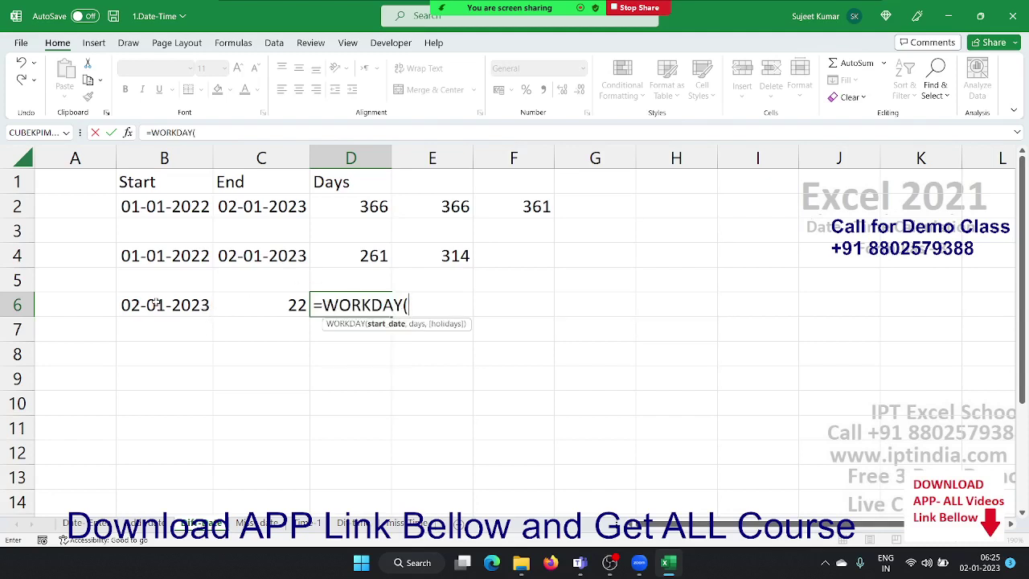
pyautogui.click(156, 303)
pyautogui.write(',')
pyautogui.click(273, 308)
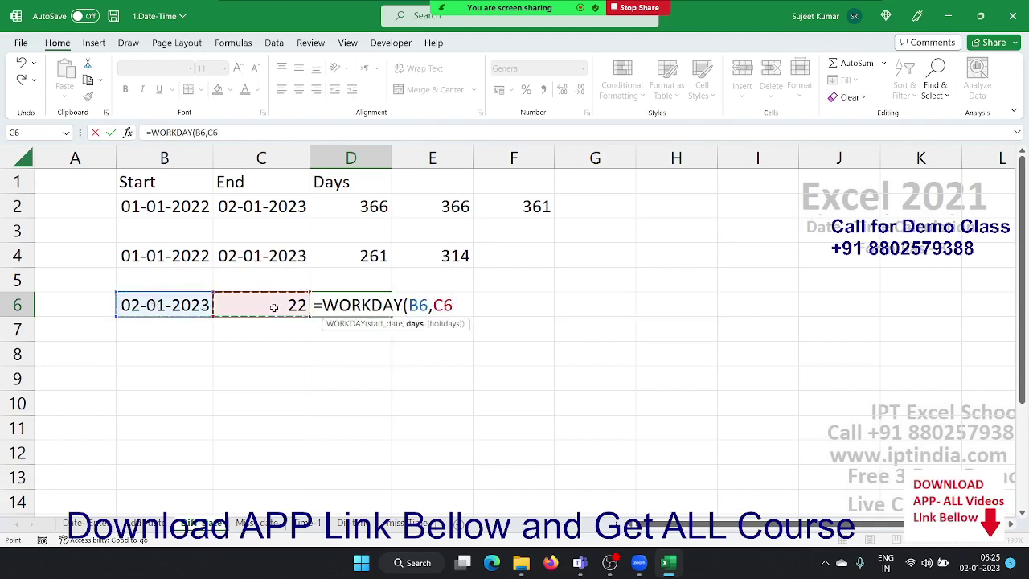
pyautogui.write(',')
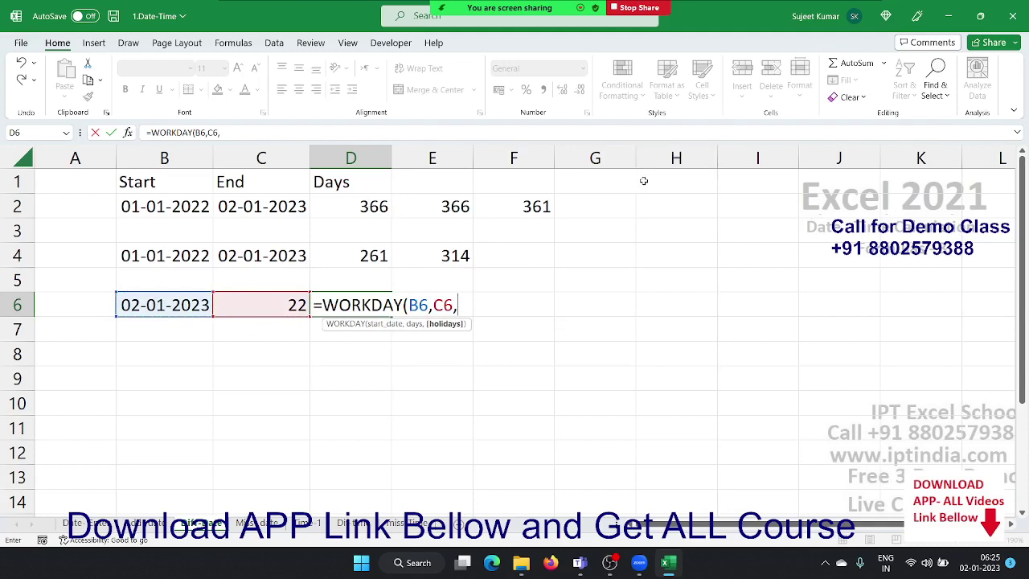
pyautogui.moveTo(644, 182); pyautogui.dragTo(670, 439)
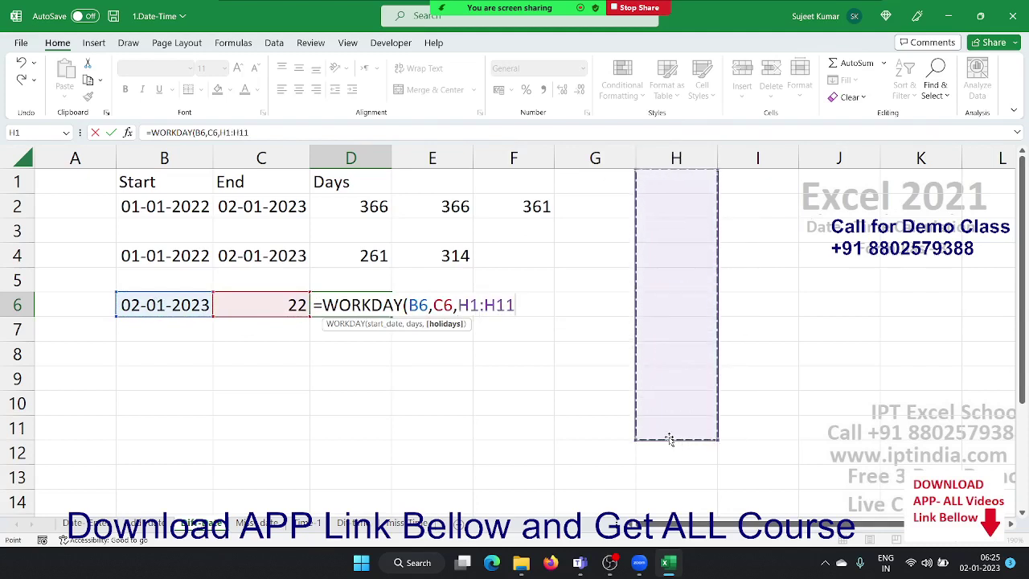
pyautogui.write(')')
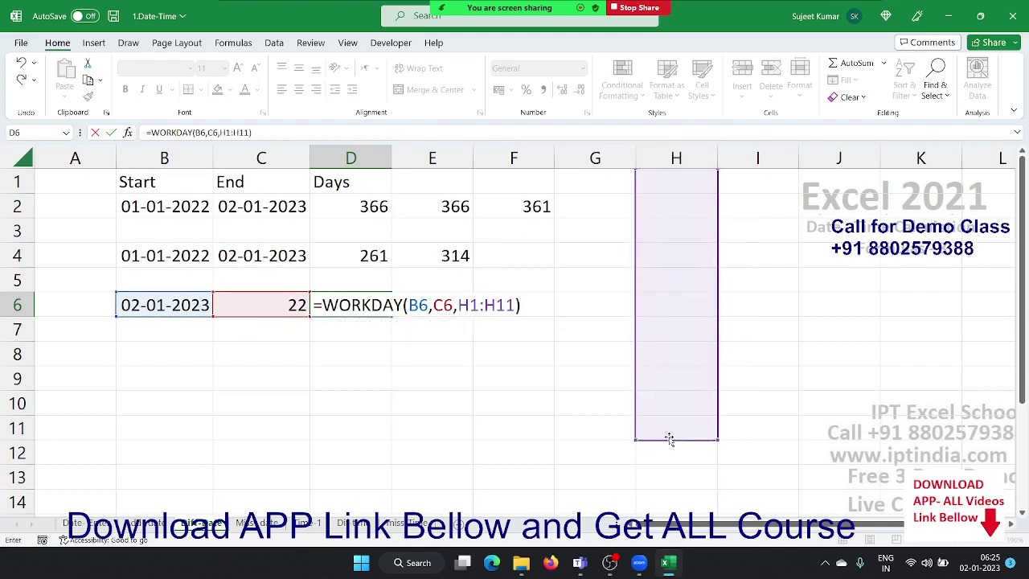
pyautogui.press('Return')
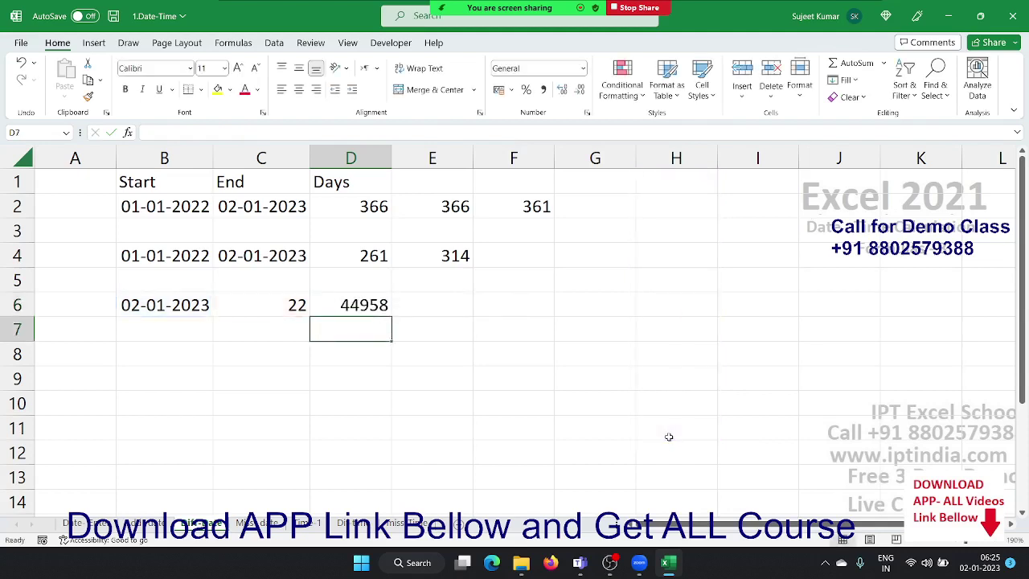
pyautogui.press('Up')
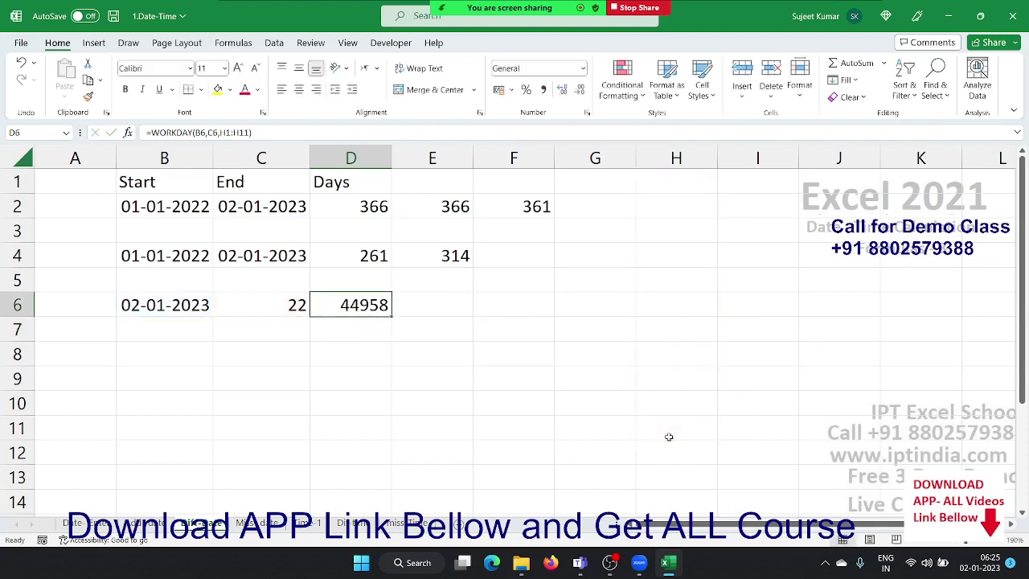
# Format D6 as a date so it shows 01-Feb-23
pyautogui.hotkey('ctrl', 'shift', '3')
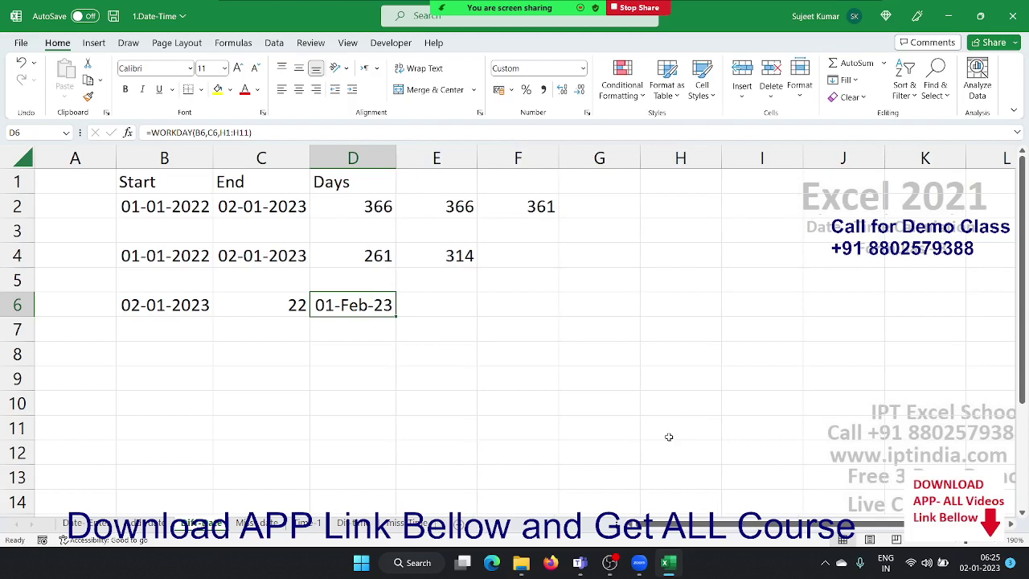
pyautogui.press('Left')
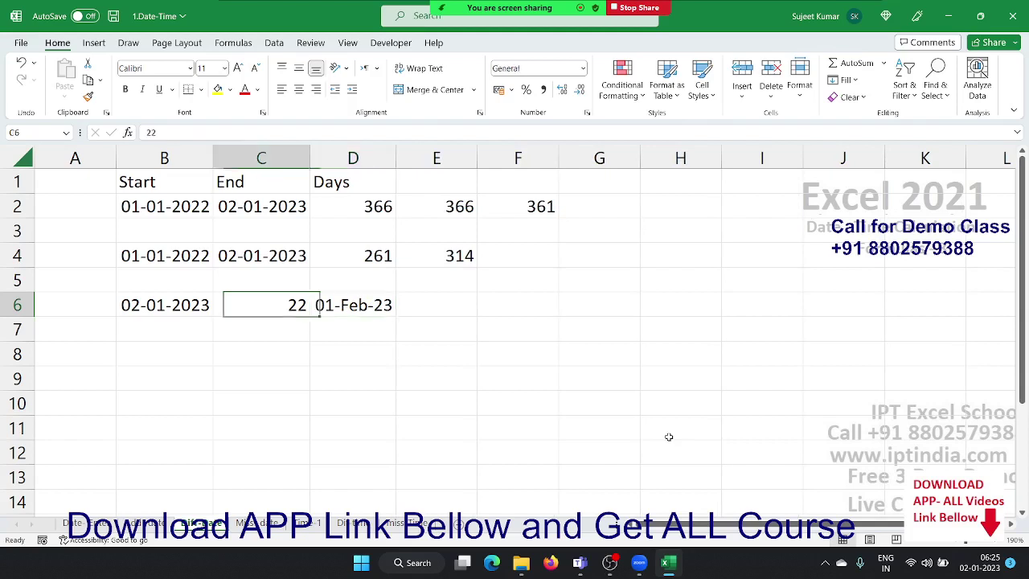
pyautogui.press('Left')
pyautogui.press('Left')
pyautogui.press('Right')
# Try a sample date in B7, undo it, and return to E6
pyautogui.press('Down')
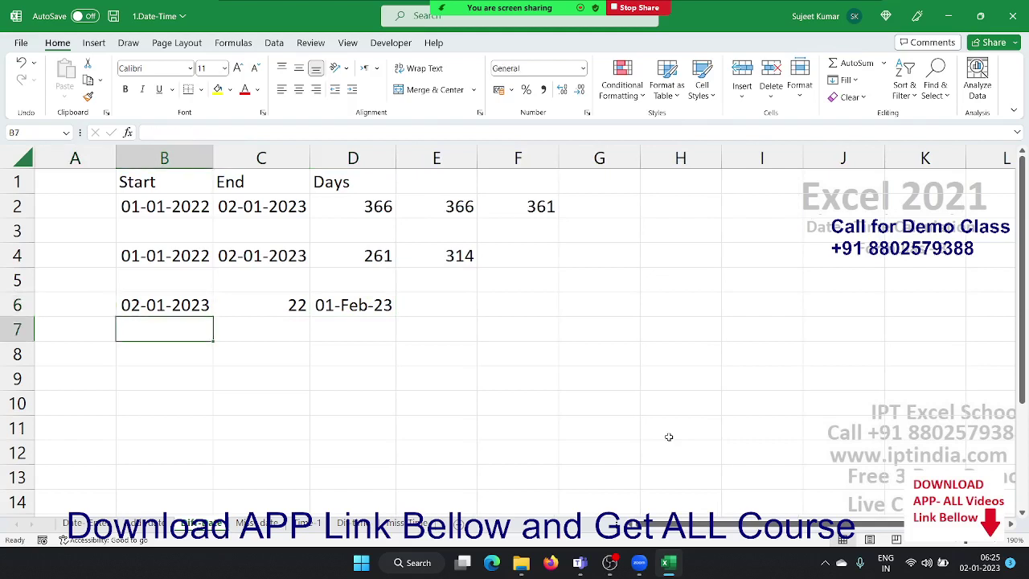
pyautogui.hotkey('ctrl', ';')
pyautogui.press('Tab')
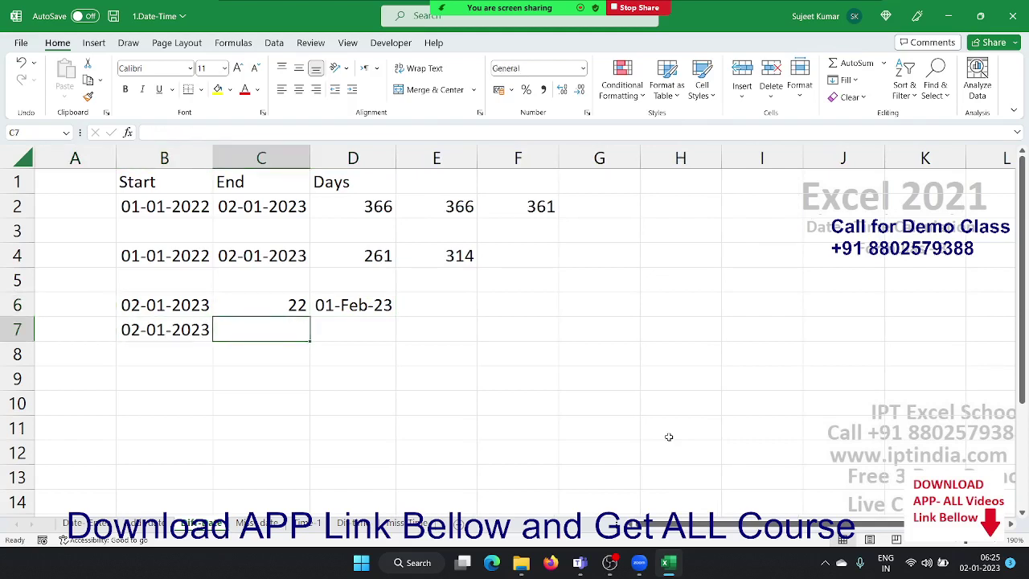
pyautogui.hotkey('ctrl', 'z')
pyautogui.press('Up')
pyautogui.press('Right')
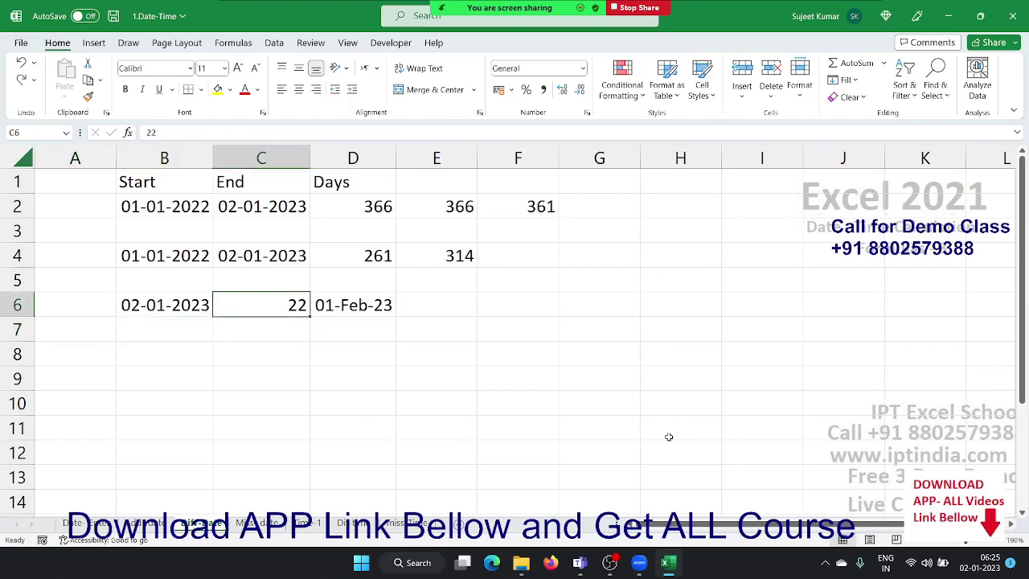
pyautogui.press('Right')
pyautogui.press('Right')
pyautogui.press('Right')
pyautogui.press('Left')
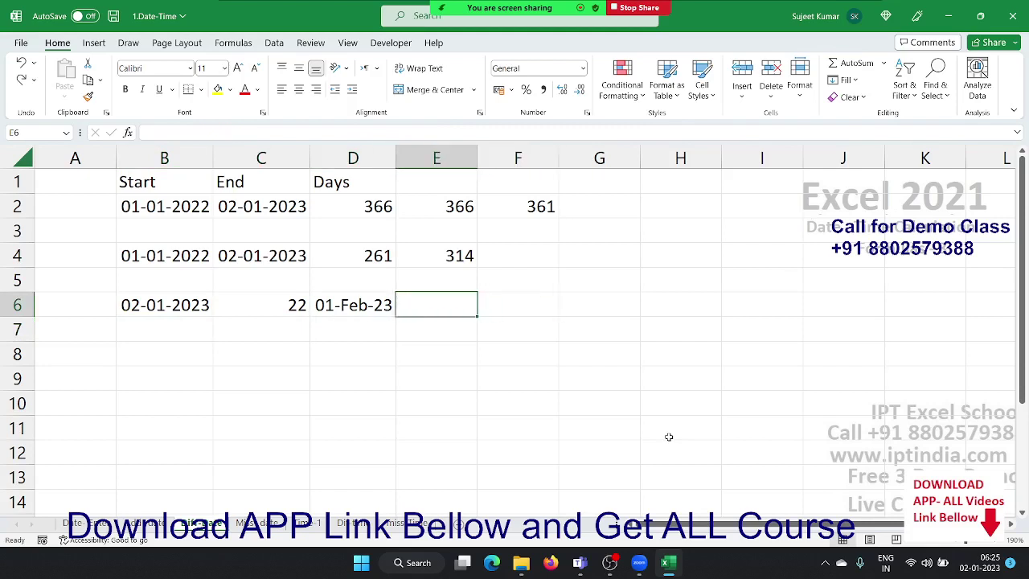
# Start =WORKDAY.INTL in E6 with start date B6 and 22 days from C6
pyautogui.write('=')
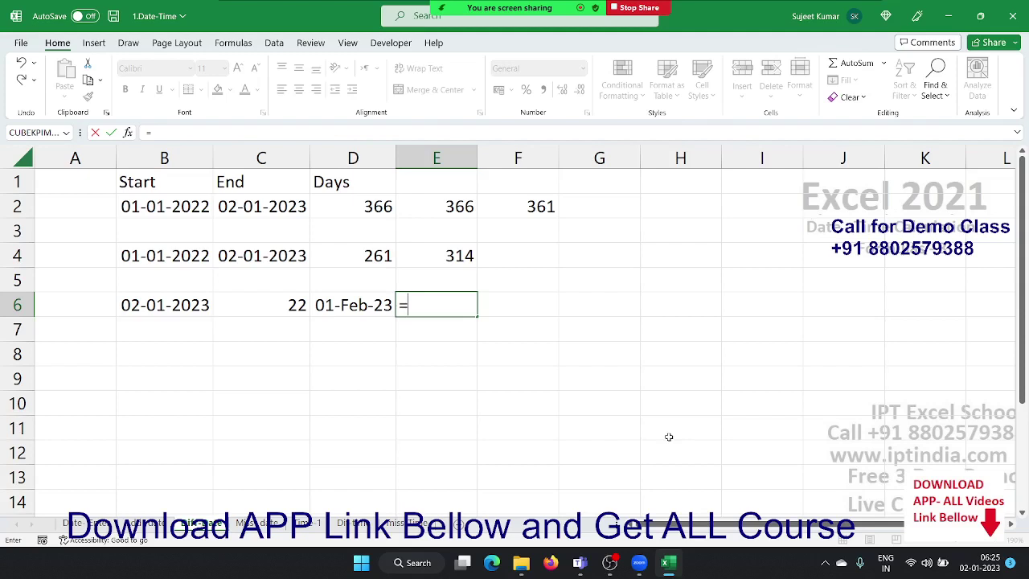
pyautogui.write('wor')
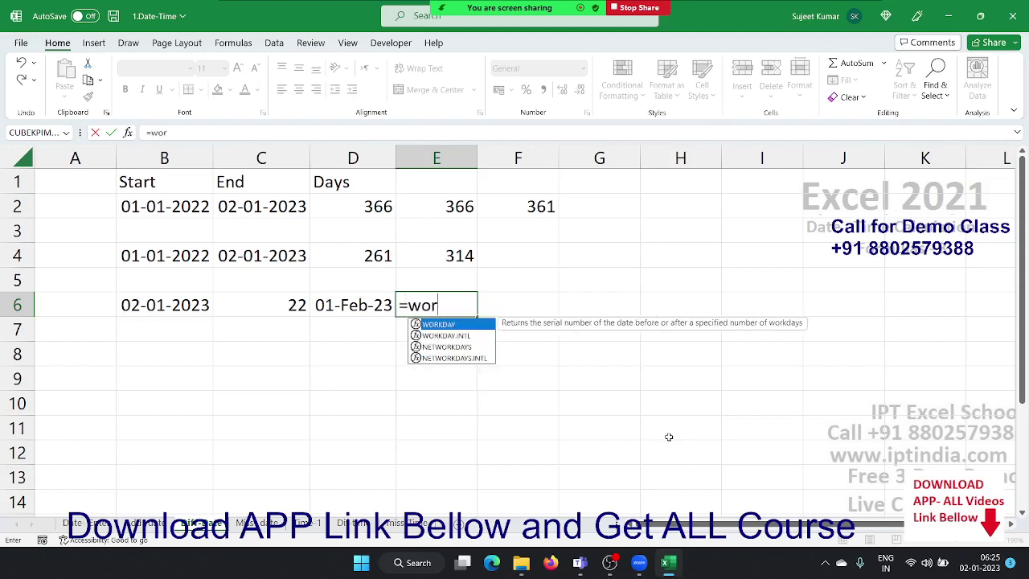
pyautogui.press('Down')
pyautogui.press('Down')
pyautogui.press('Down')
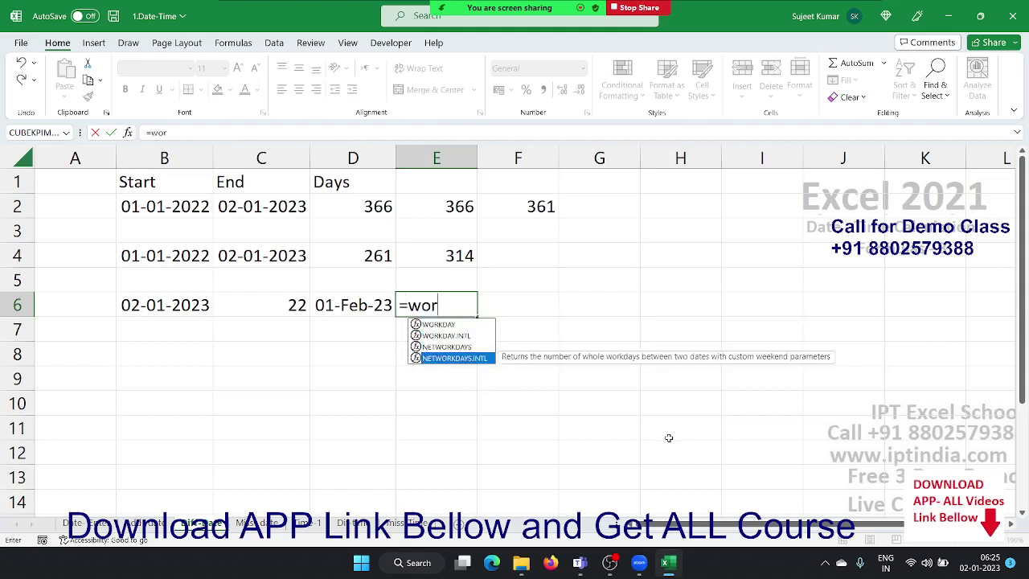
pyautogui.press('Up')
pyautogui.press('Up')
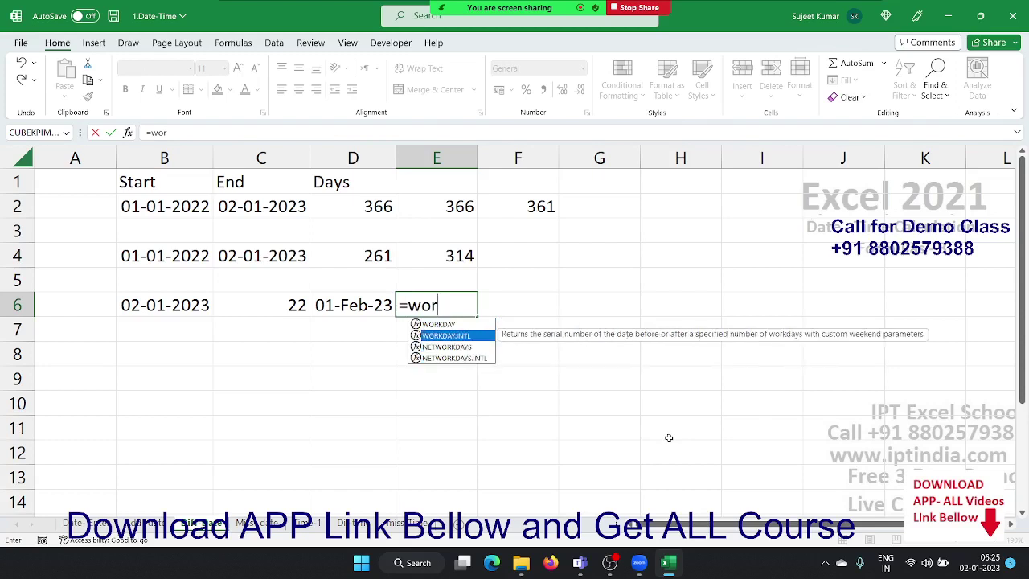
pyautogui.press('Tab')
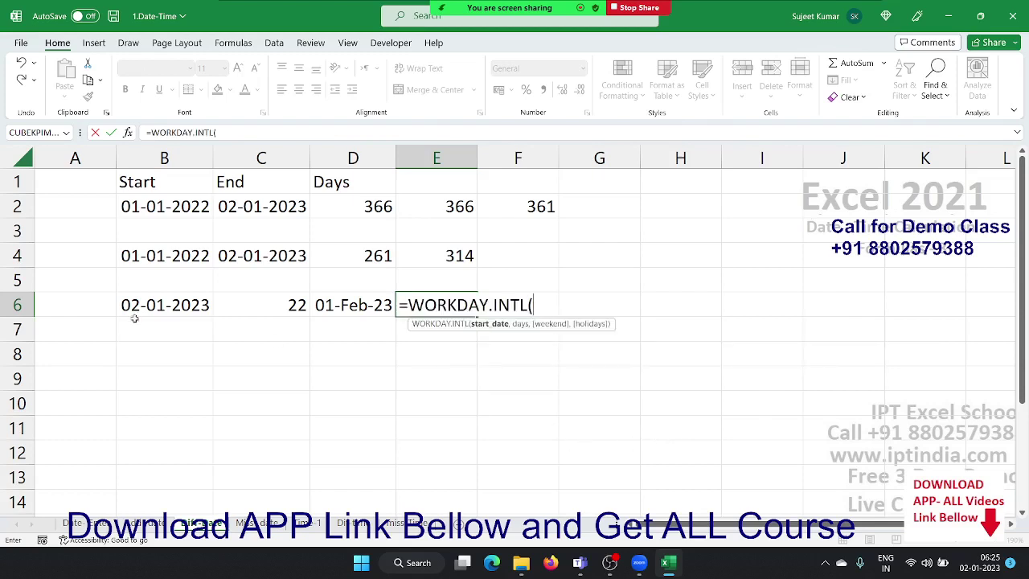
pyautogui.click(136, 317)
pyautogui.write(',')
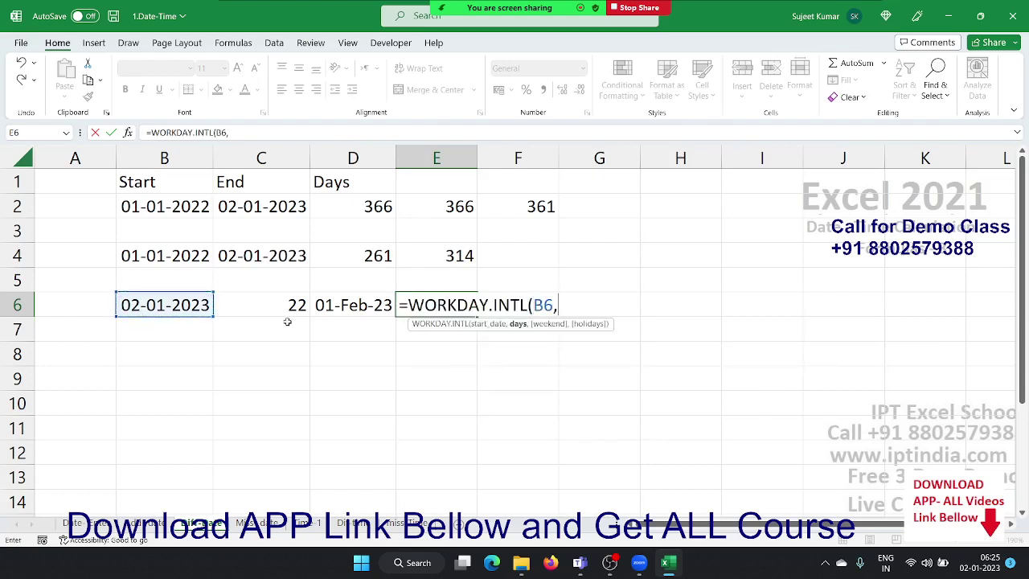
pyautogui.click(295, 314)
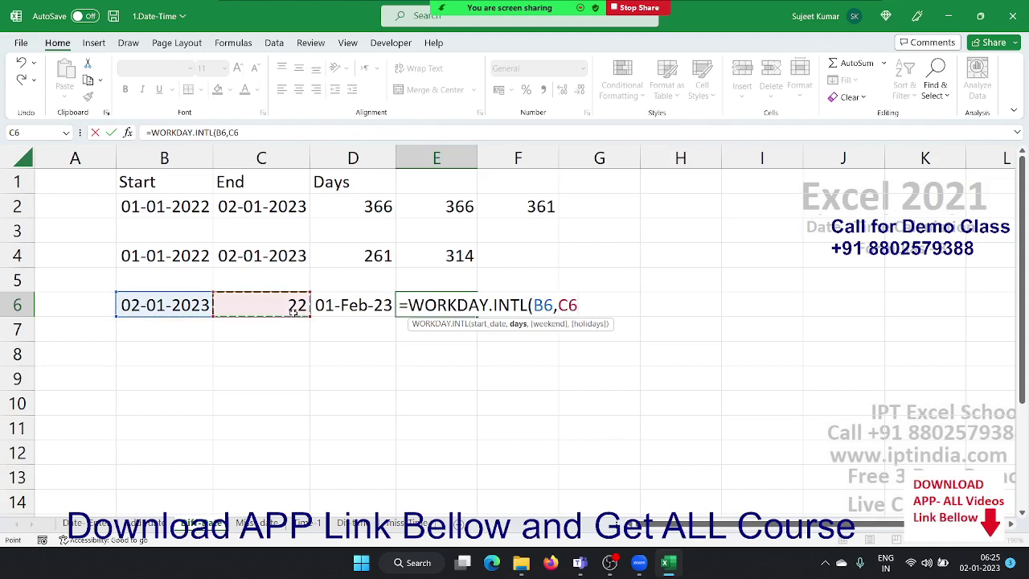
pyautogui.write(',')
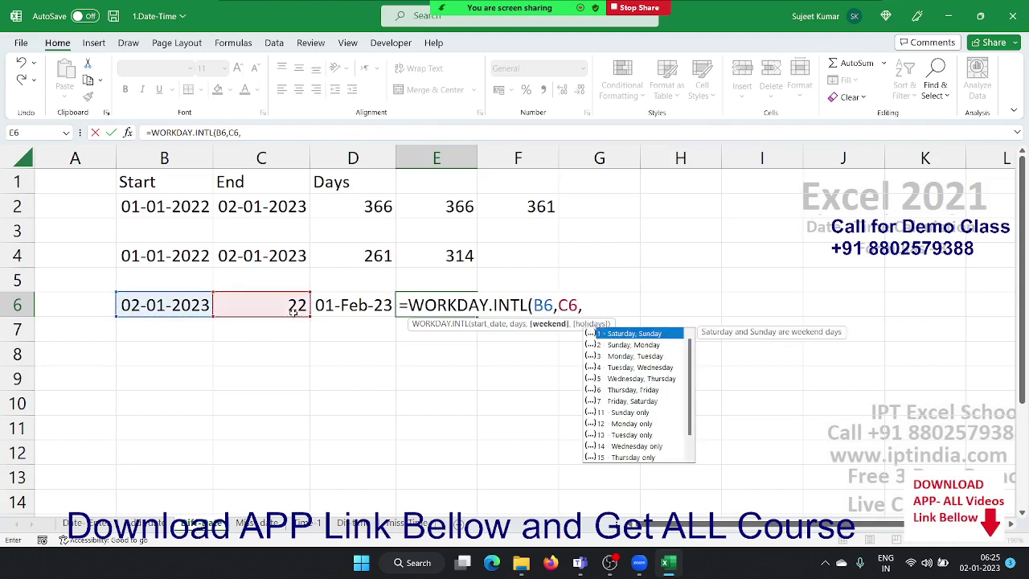
# Add Sunday-only weekend 11 and holidays H1:H11, then format E6 as date 27-Jan-23
pyautogui.press('Down')
pyautogui.press('Down')
pyautogui.press('Down')
pyautogui.press('Down')
pyautogui.press('Down')
pyautogui.press('Down')
pyautogui.press('Down')
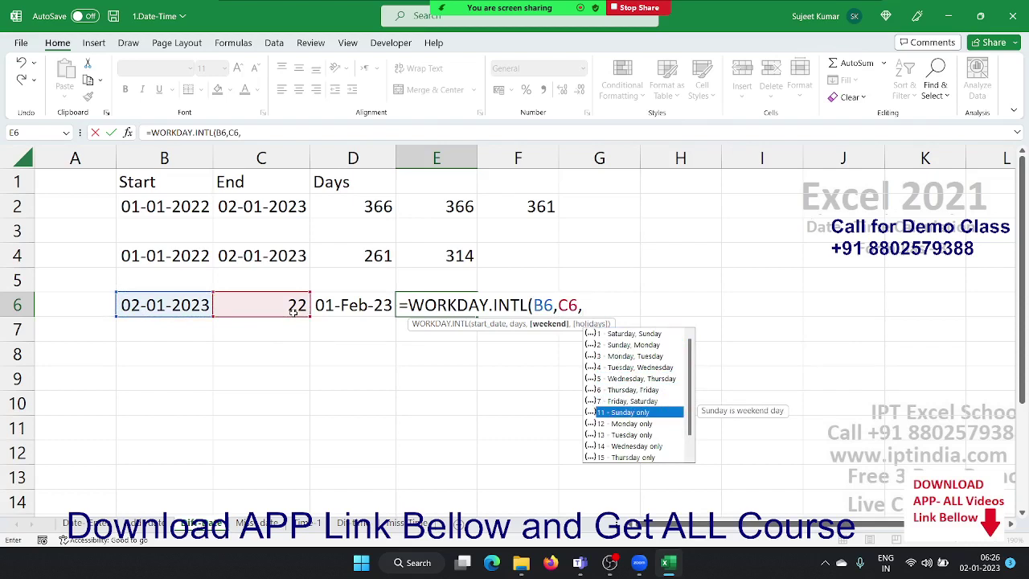
pyautogui.press('Tab')
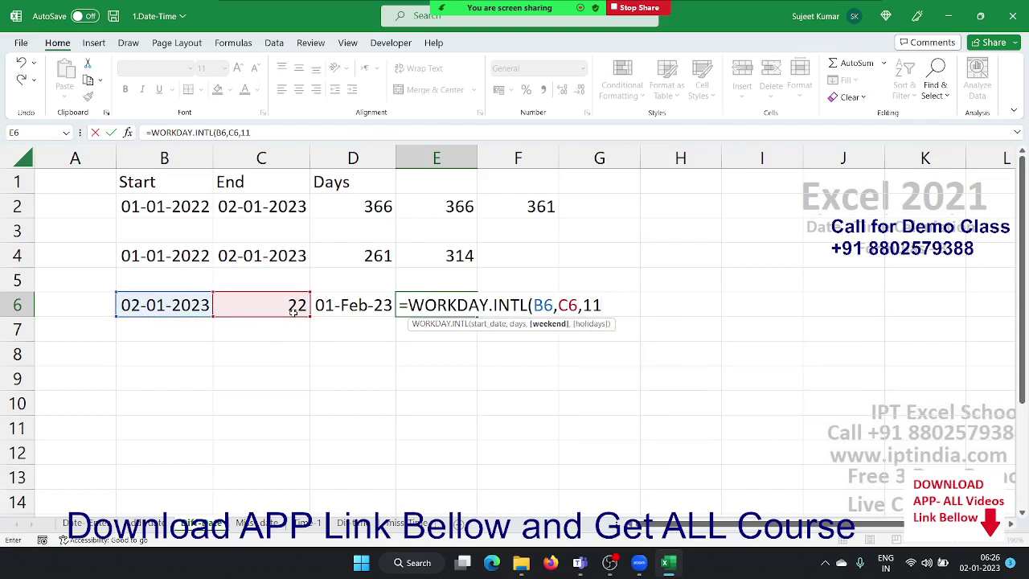
pyautogui.write(',')
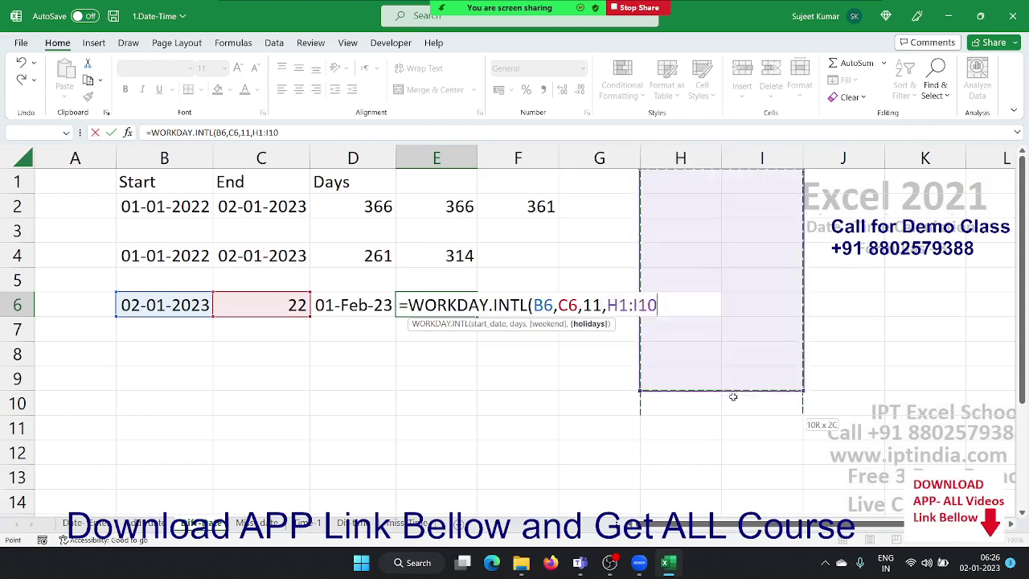
pyautogui.moveTo(699, 182); pyautogui.dragTo(698, 439)
pyautogui.press('Return')
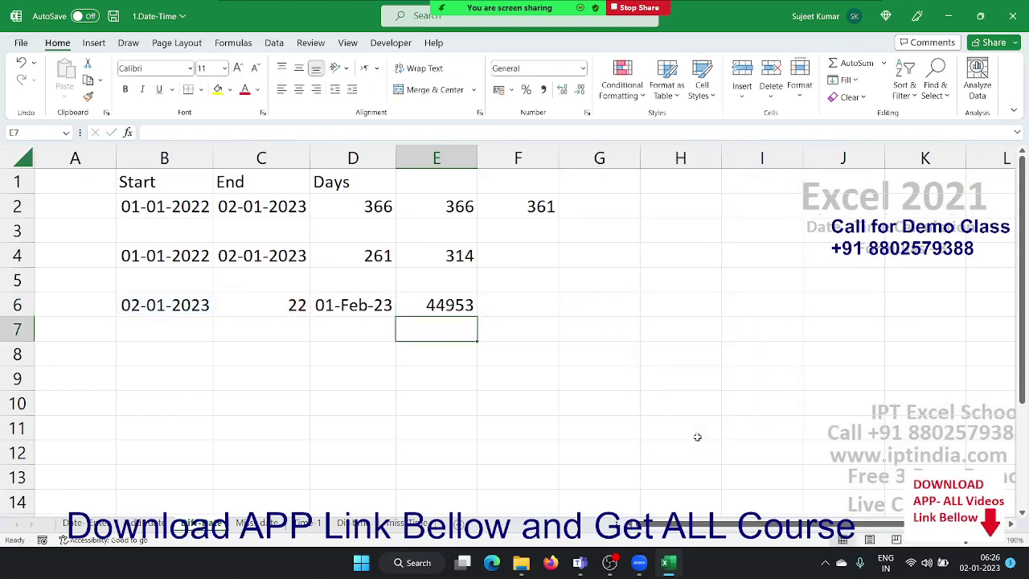
pyautogui.press('Up')
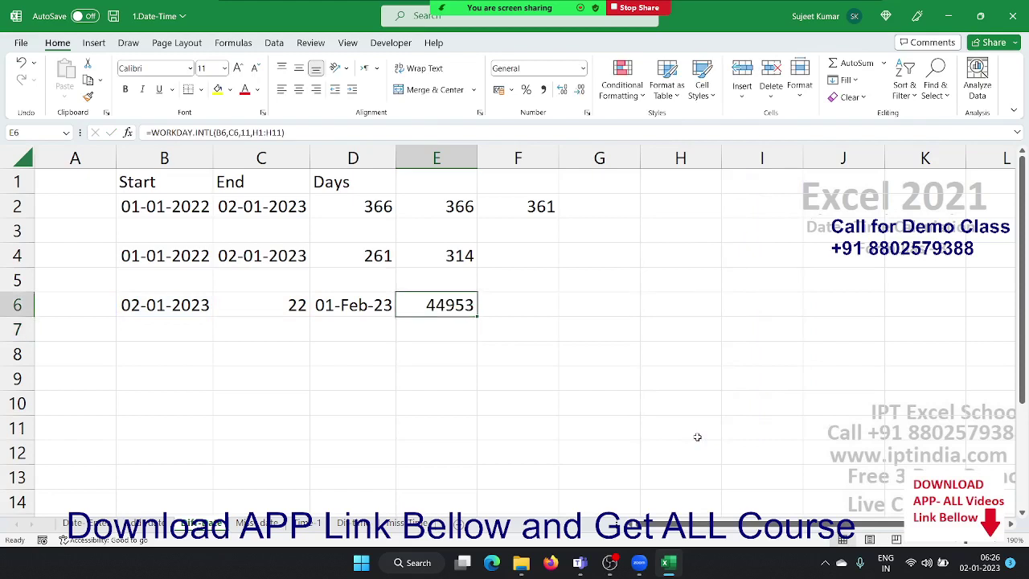
pyautogui.hotkey('ctrl', 'shift', '3')
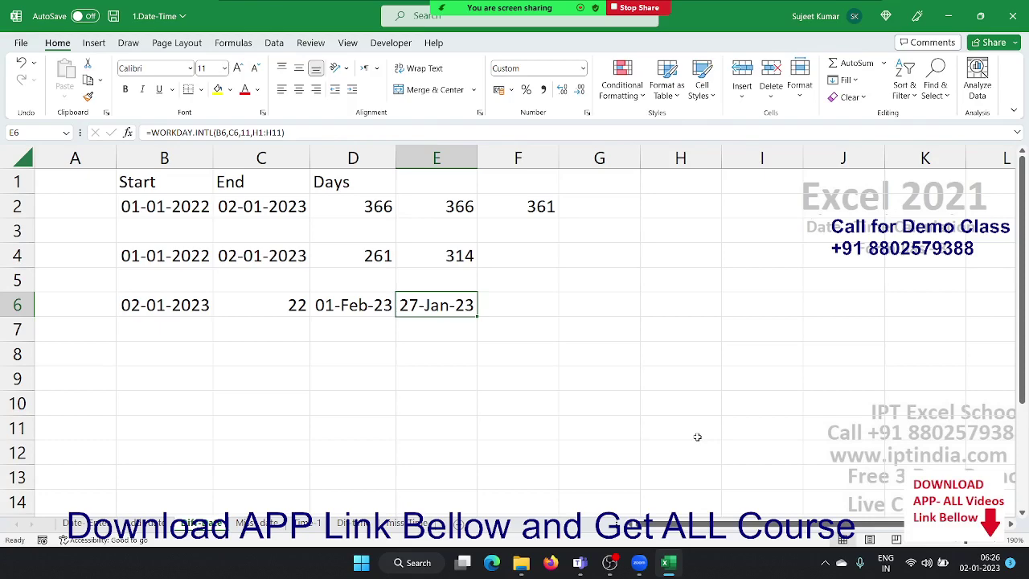
# On the Miss date sheet, clear the old contents of columns B to D
pyautogui.click(241, 523)
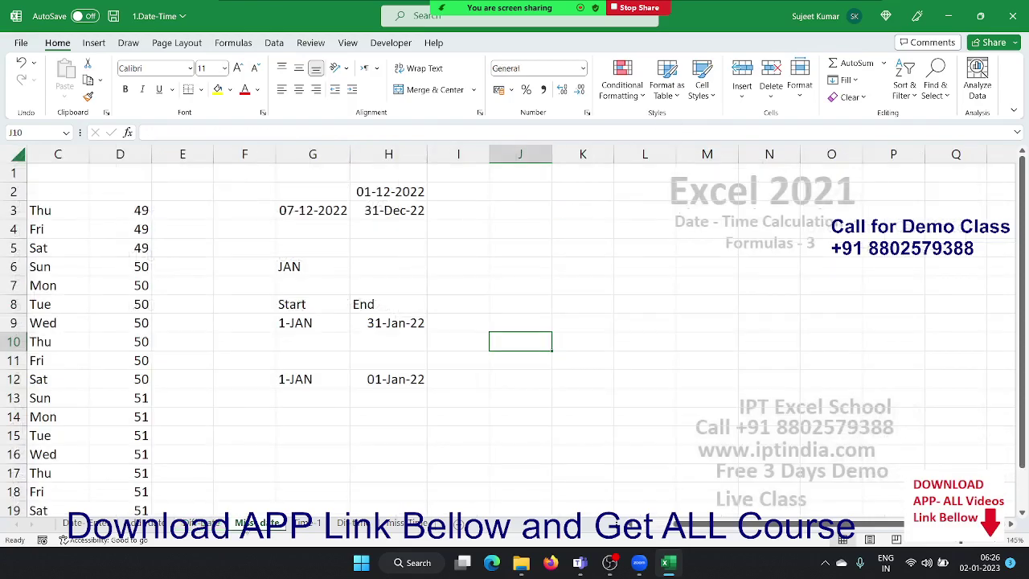
pyautogui.click(209, 324)
pyautogui.click(74, 211)
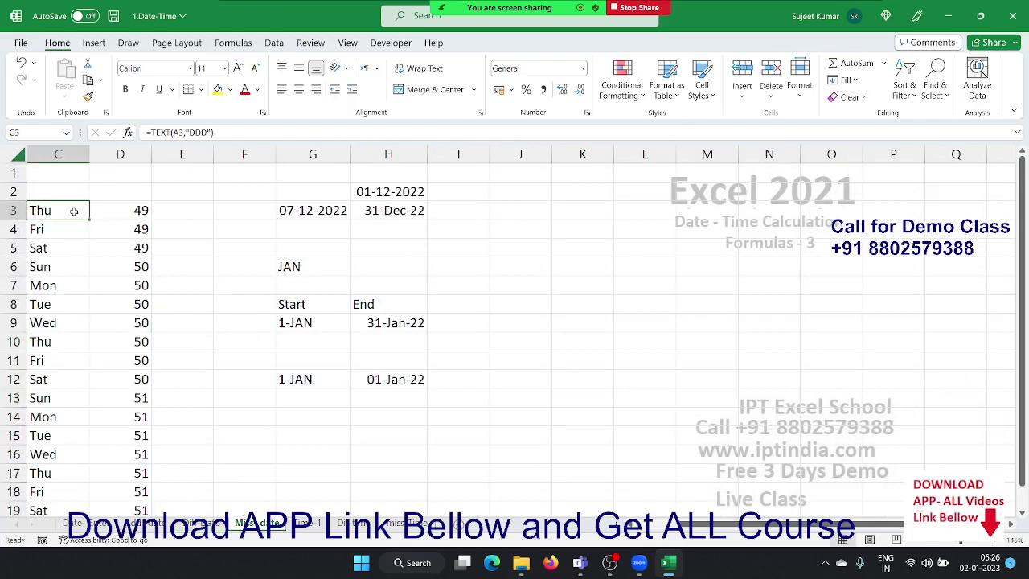
pyautogui.press('Left')
pyautogui.press('Left')
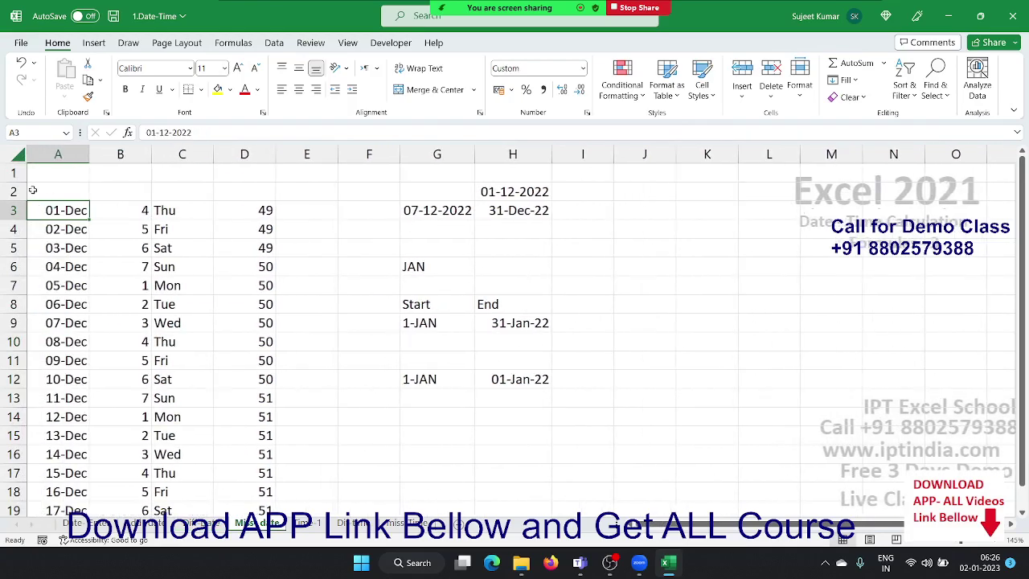
pyautogui.click(148, 150)
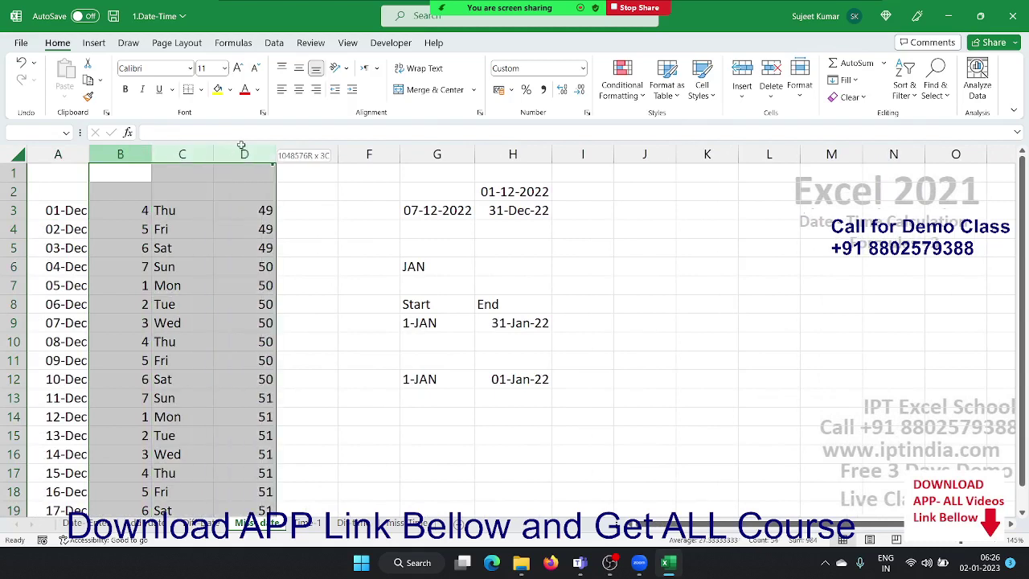
pyautogui.moveTo(148, 150); pyautogui.dragTo(241, 142)
pyautogui.press('Delete')
# Enter =TEXT(A3,"DDD") in B3 to show the date's abbreviated day name
pyautogui.hotkey('ctrl', 'Home')
pyautogui.press('Down')
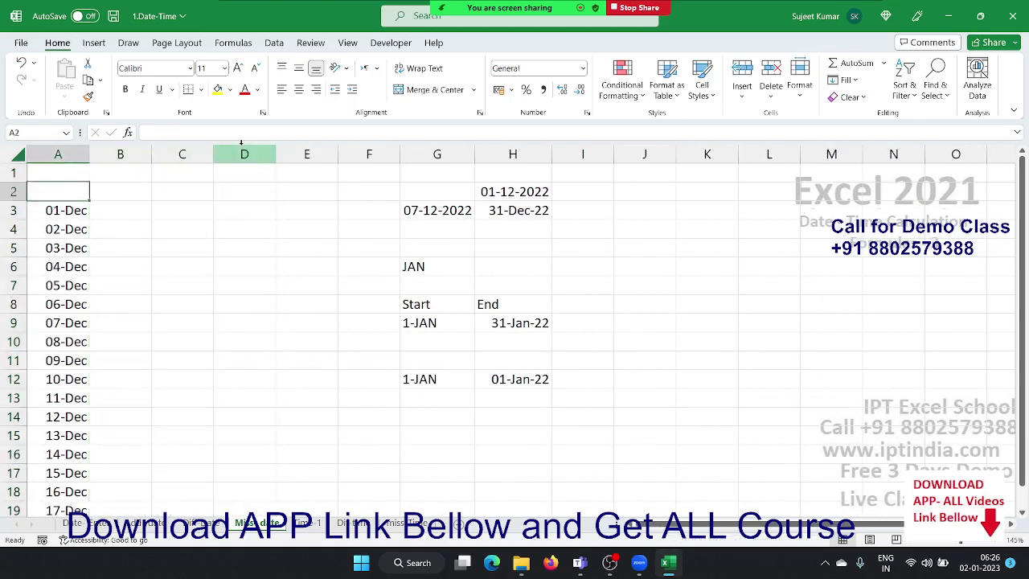
pyautogui.press('Down')
pyautogui.click(120, 210)
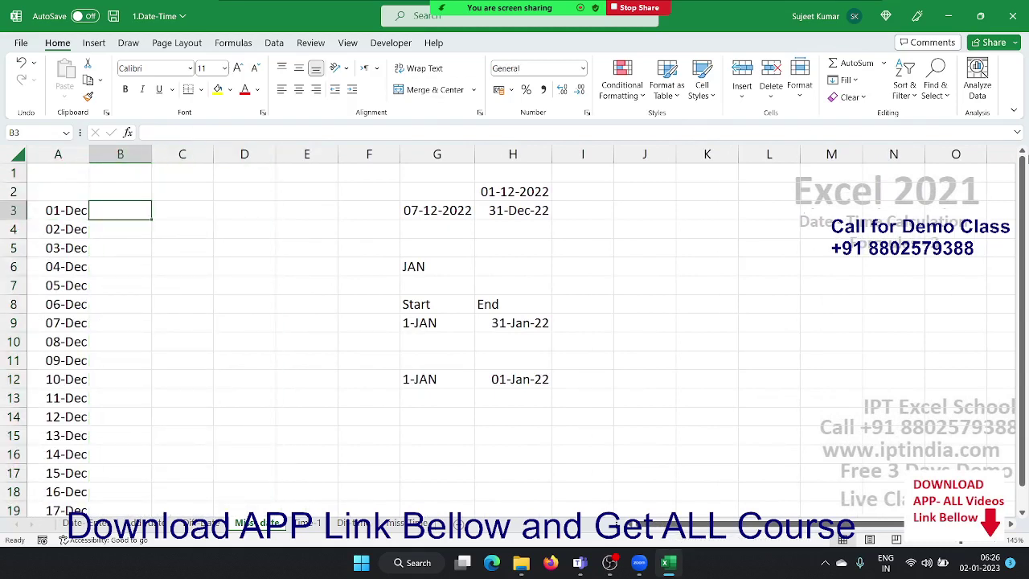
pyautogui.write('=t')
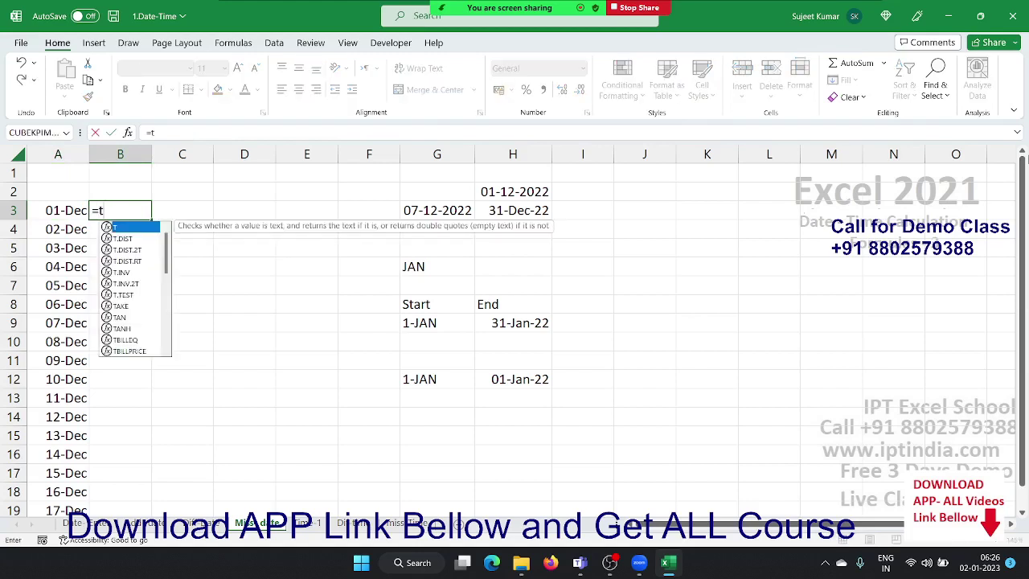
pyautogui.write('e')
pyautogui.press('Tab')
pyautogui.press('Left')
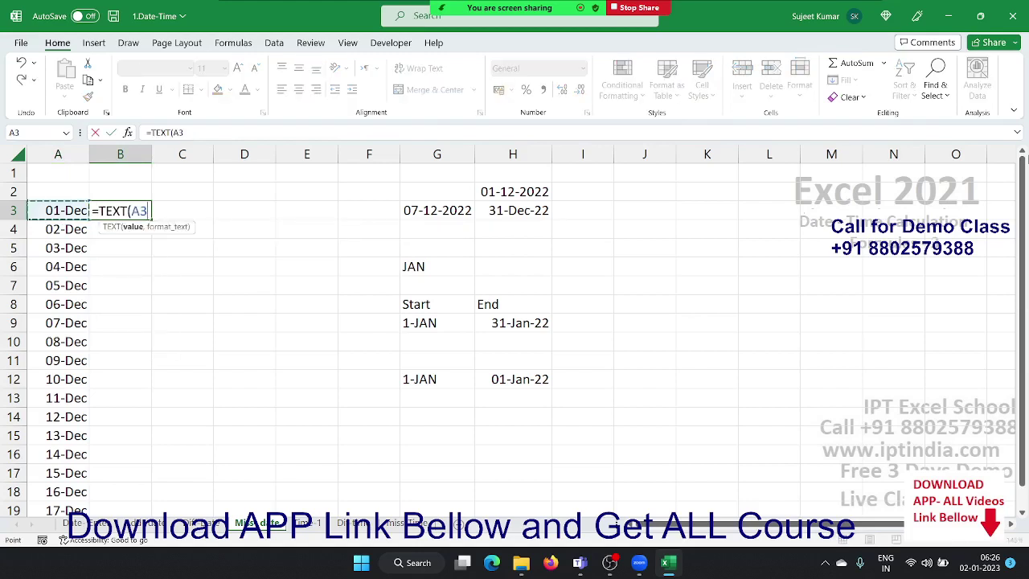
pyautogui.write(',"DD')
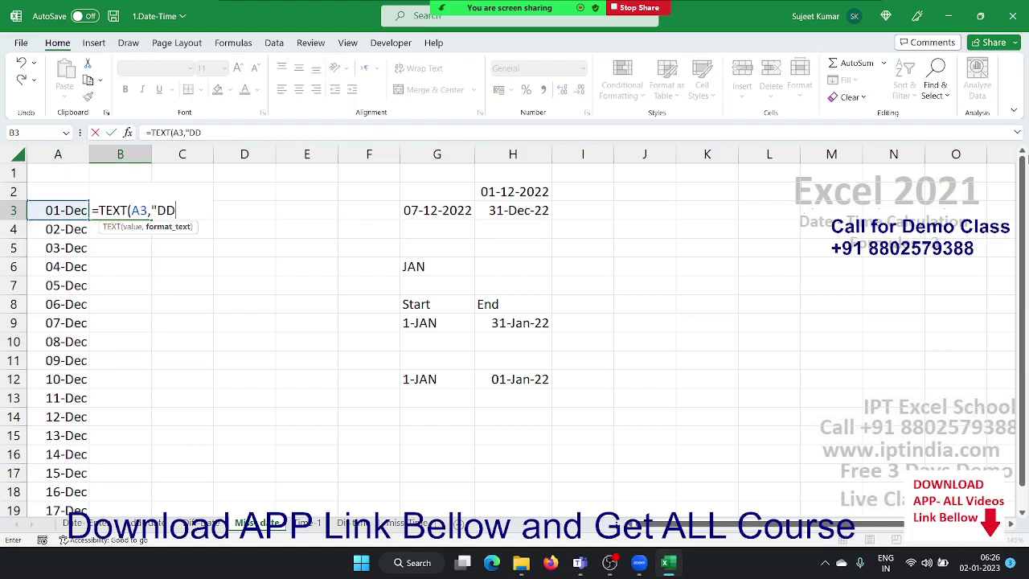
pyautogui.write('D")')
pyautogui.press('Return')
# Change the format code to "DDDD" for full weekday names and fill it down column B
pyautogui.click(120, 210)
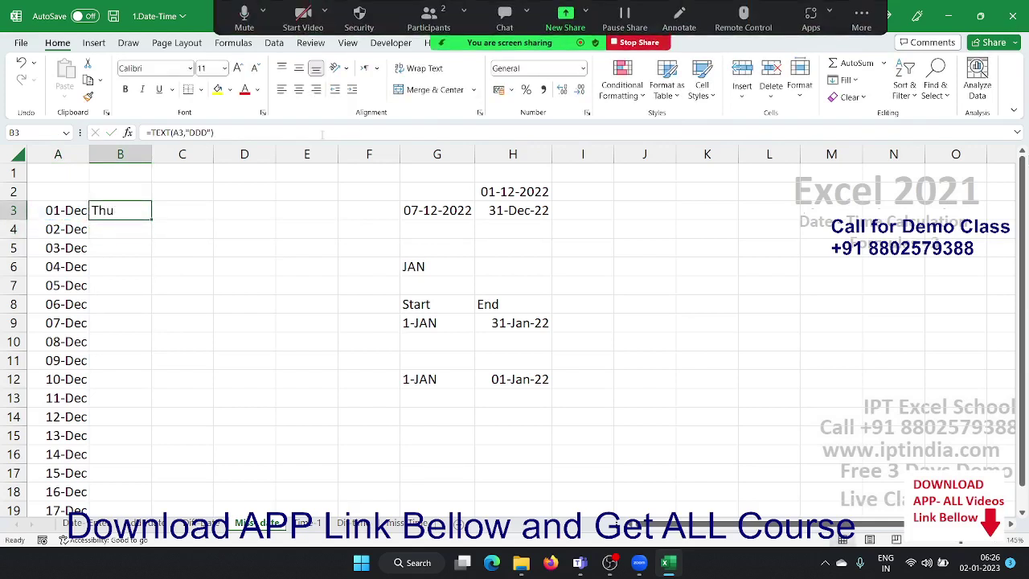
pyautogui.click(198, 133)
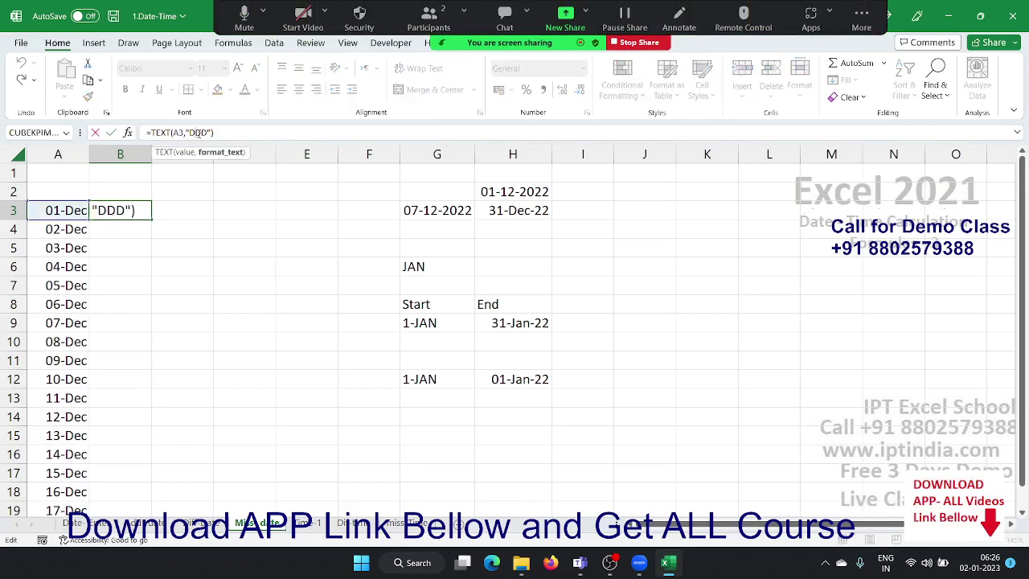
pyautogui.write('d')
pyautogui.press('Return')
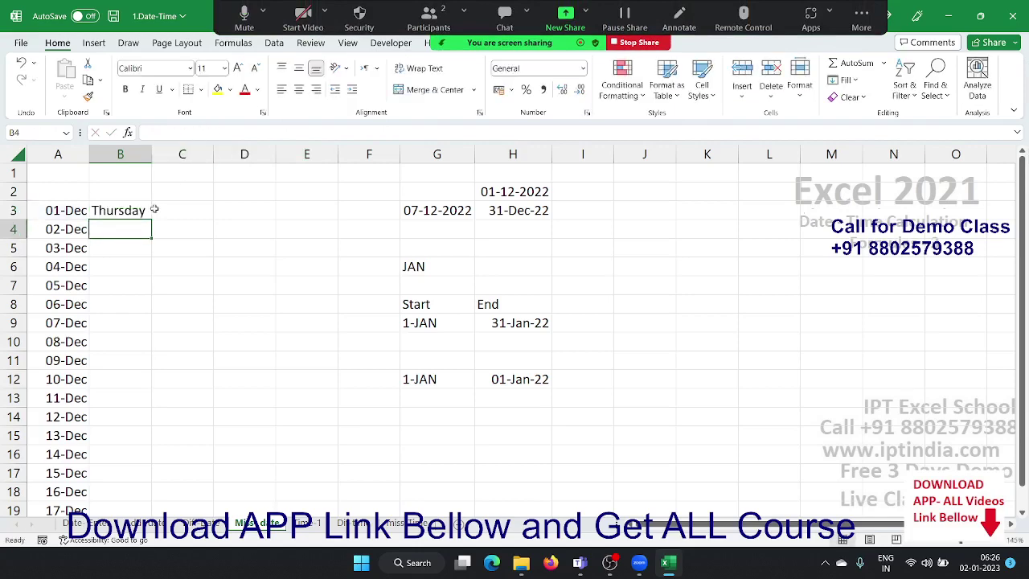
pyautogui.click(141, 211)
pyautogui.doubleClick(151, 218)
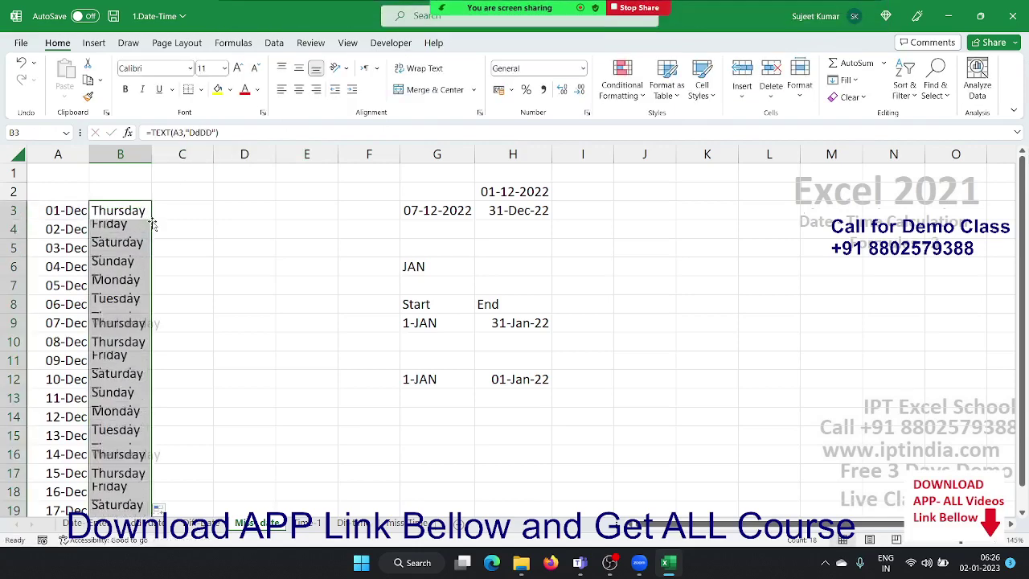
pyautogui.click(174, 210)
# Enter =WEEKDAY(A3,2) in C3 so Monday counts as 1 and Sunday as 7
pyautogui.write('=')
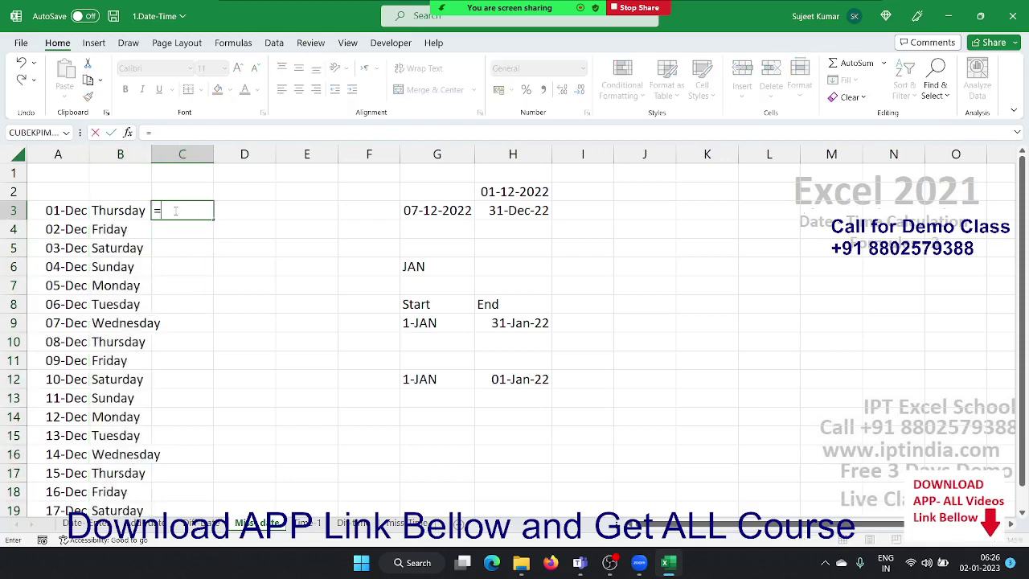
pyautogui.write('wo')
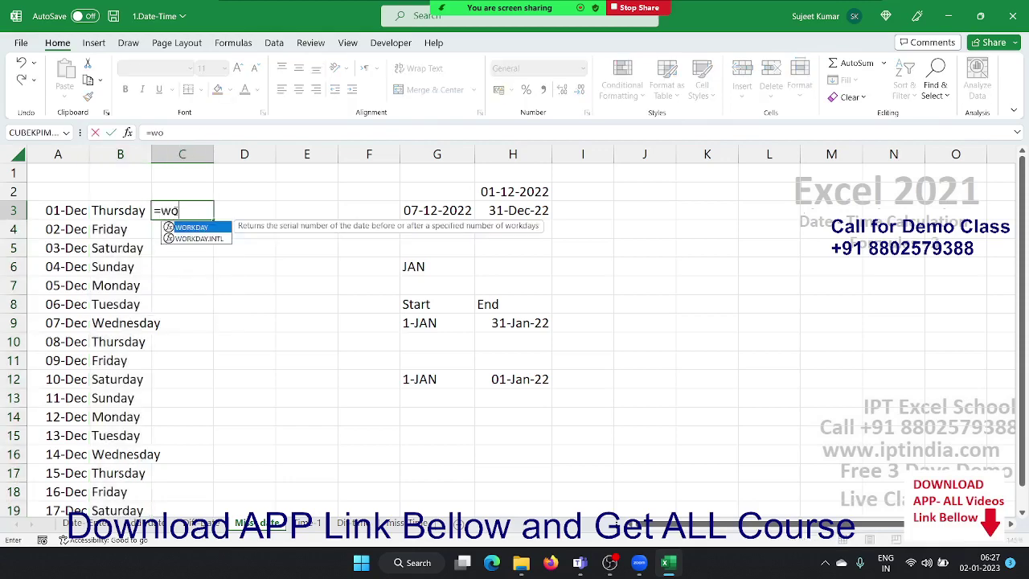
pyautogui.press('BackSpace')
pyautogui.write('e')
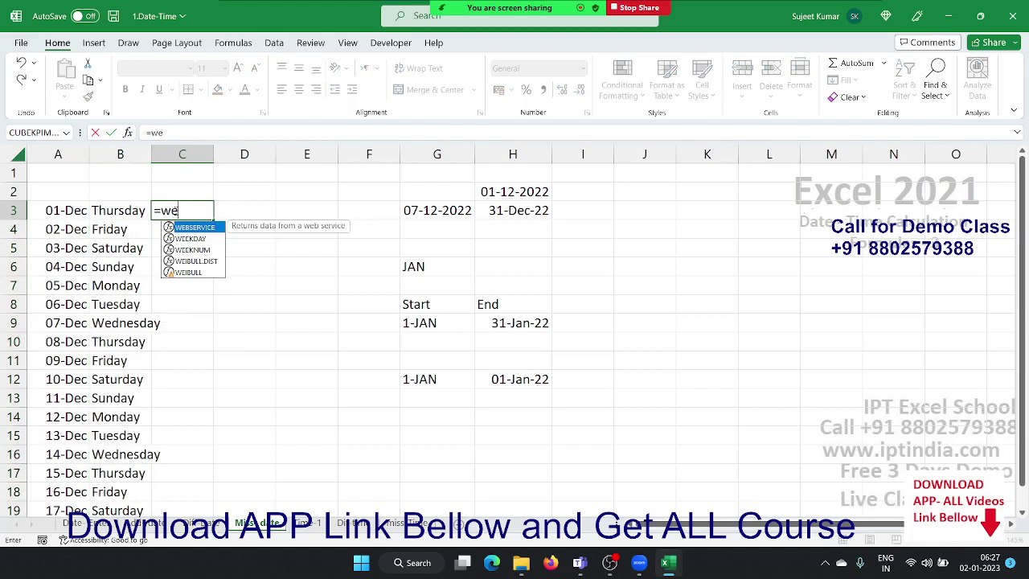
pyautogui.press('Down')
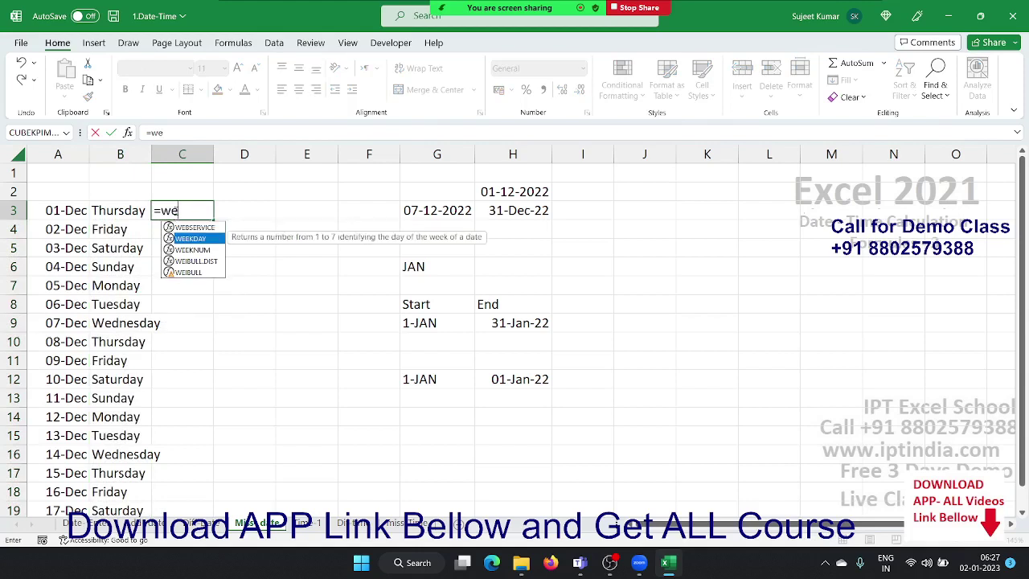
pyautogui.press('Tab')
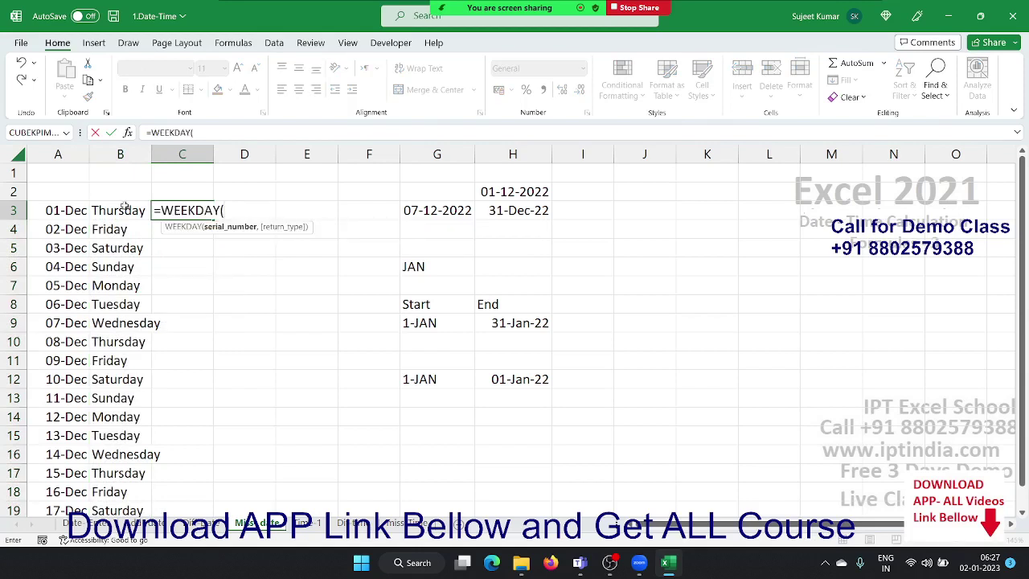
pyautogui.click(69, 216)
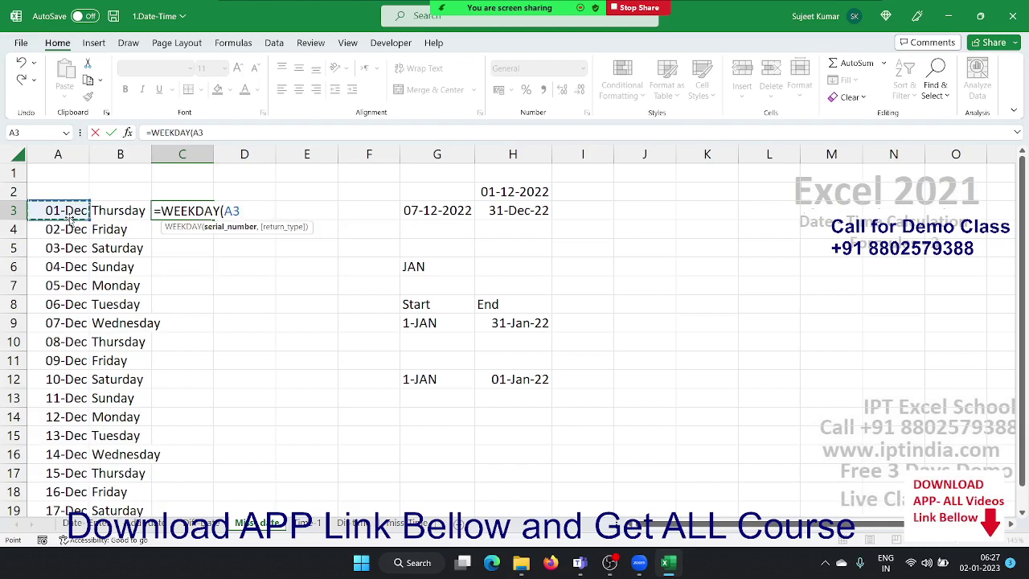
pyautogui.write(',')
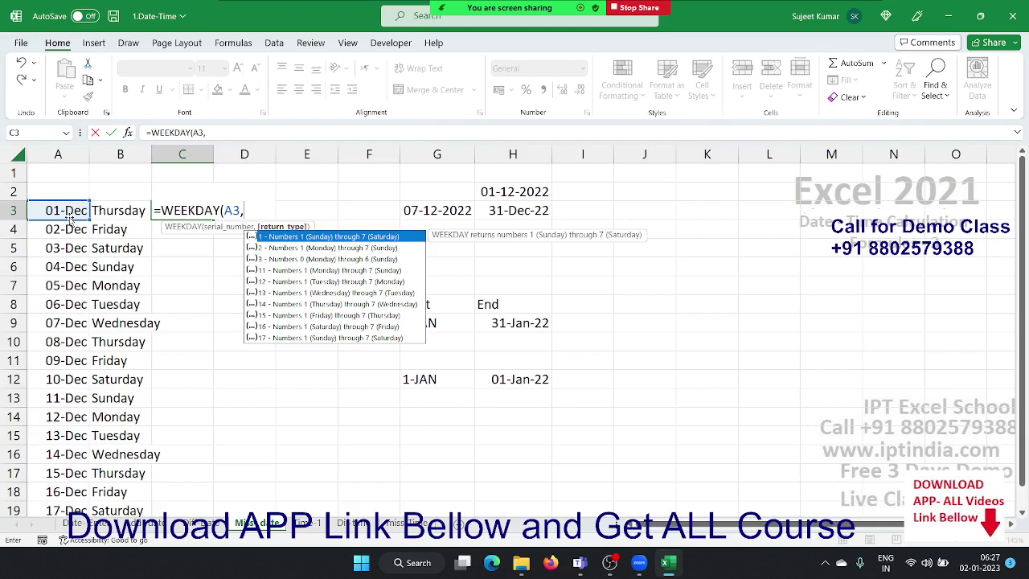
pyautogui.press('Down')
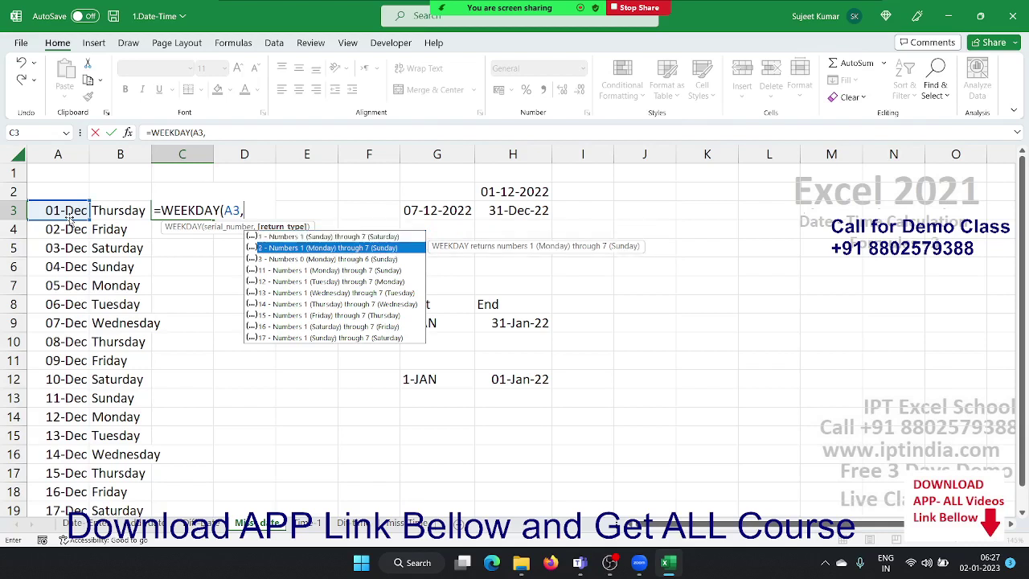
pyautogui.press('Tab')
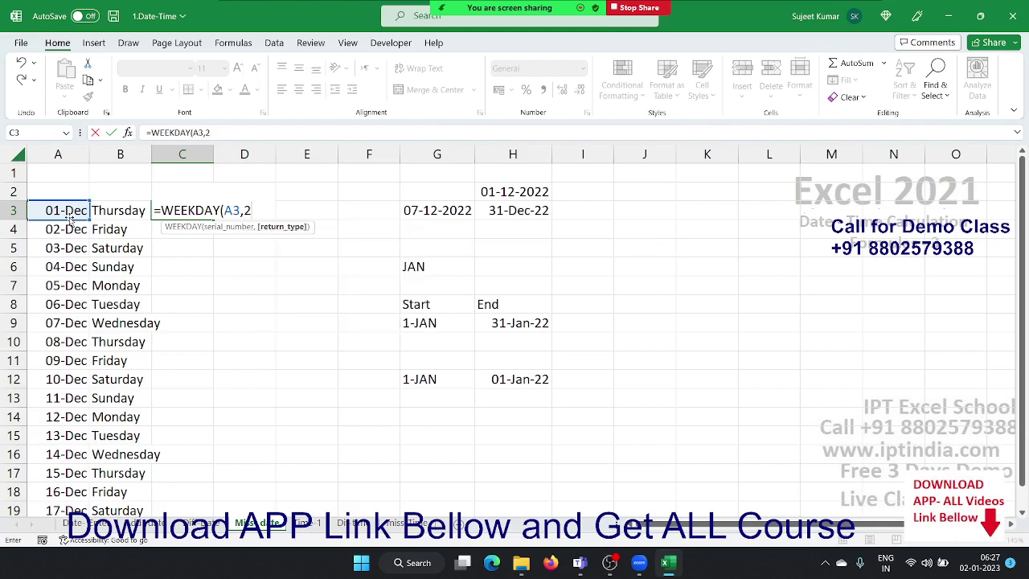
pyautogui.write(')')
pyautogui.press('Return')
# Fill the WEEKDAY formula down column C for every December date
pyautogui.press('Up')
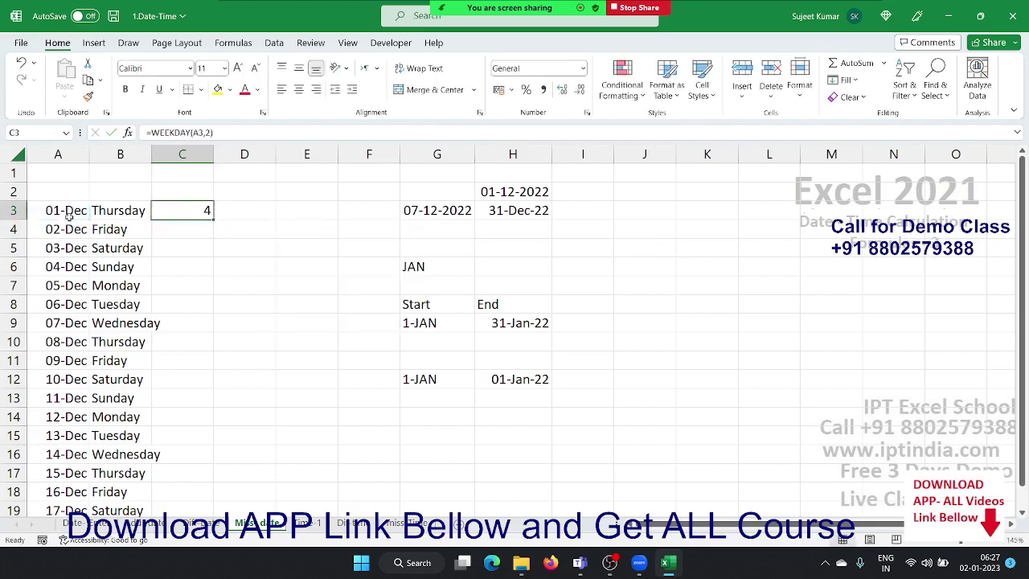
pyautogui.doubleClick(213, 219)
pyautogui.click(231, 213)
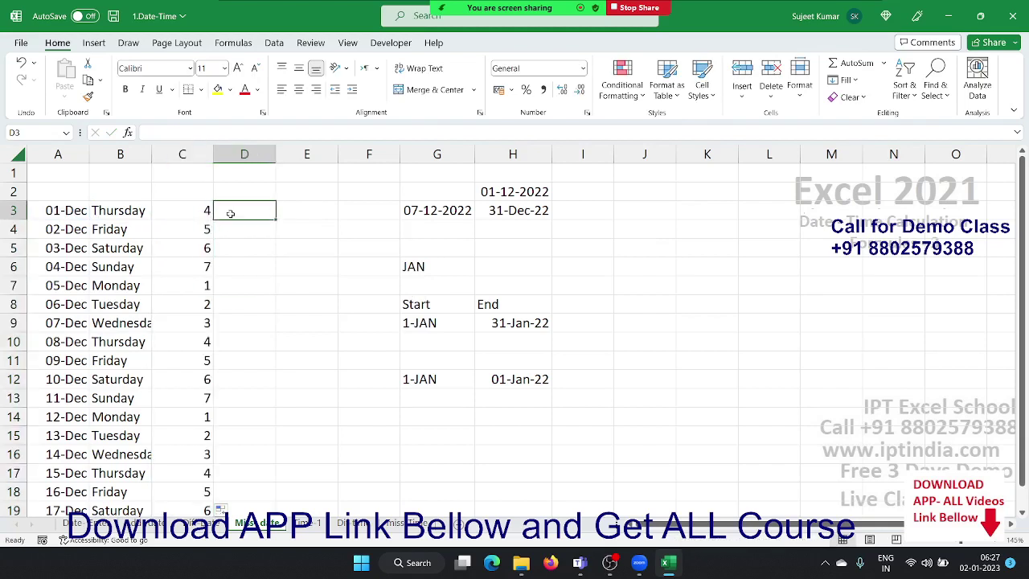
# Enter =WEEKNUM(A3) in D3 and fill it down column D
pyautogui.write('=wee')
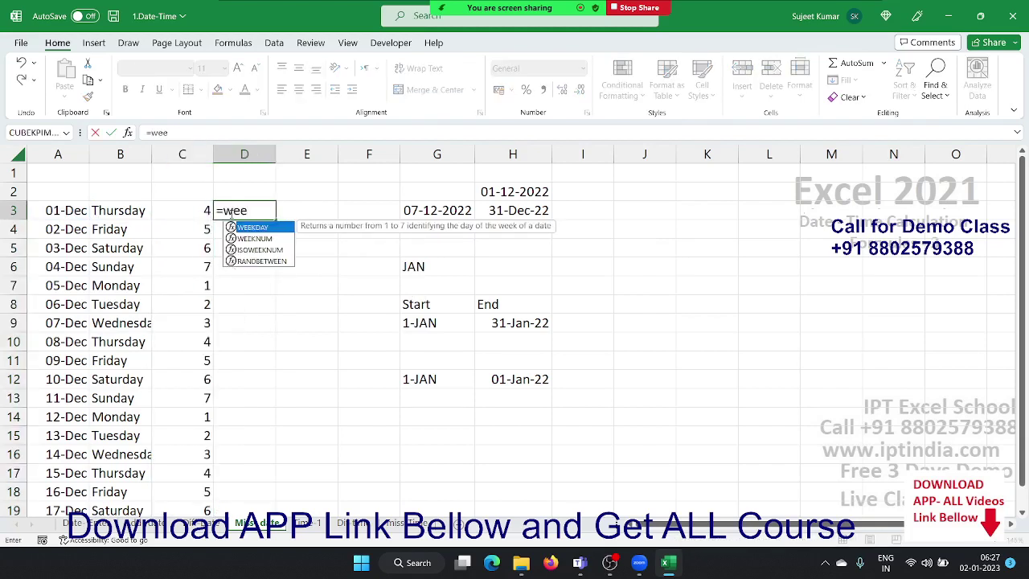
pyautogui.press('Down')
pyautogui.press('Tab')
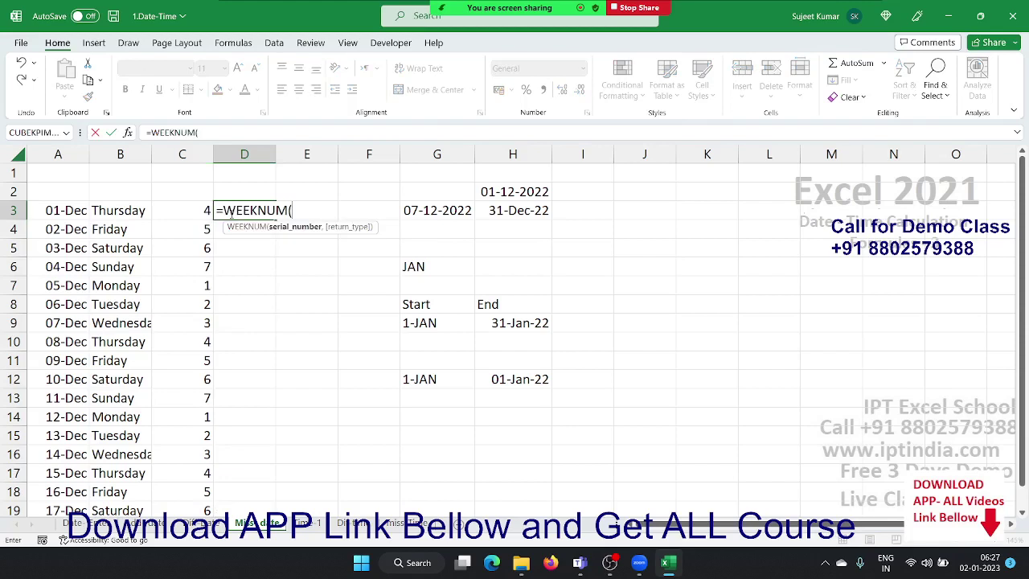
pyautogui.click(77, 213)
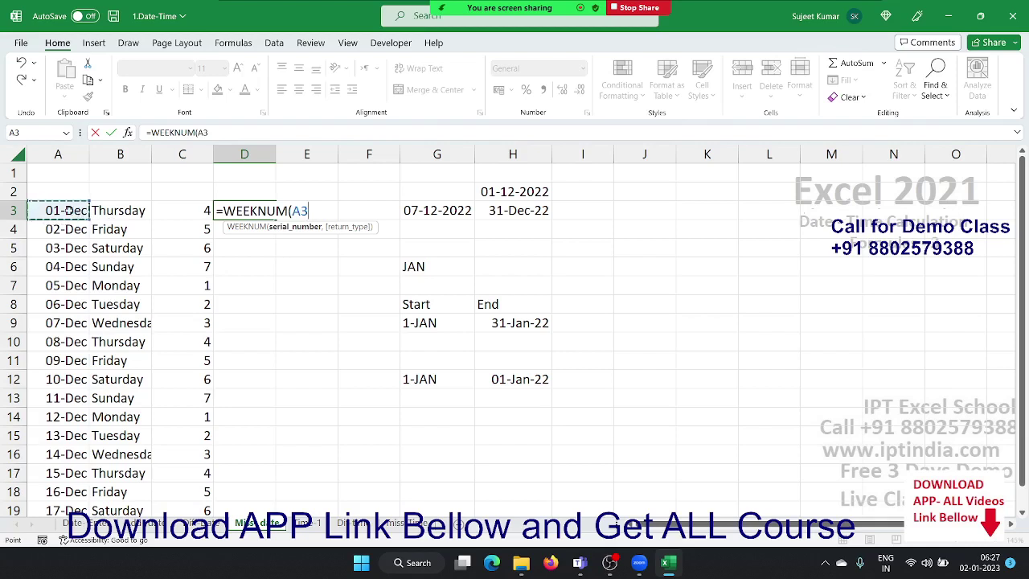
pyautogui.press('Return')
pyautogui.click(258, 209)
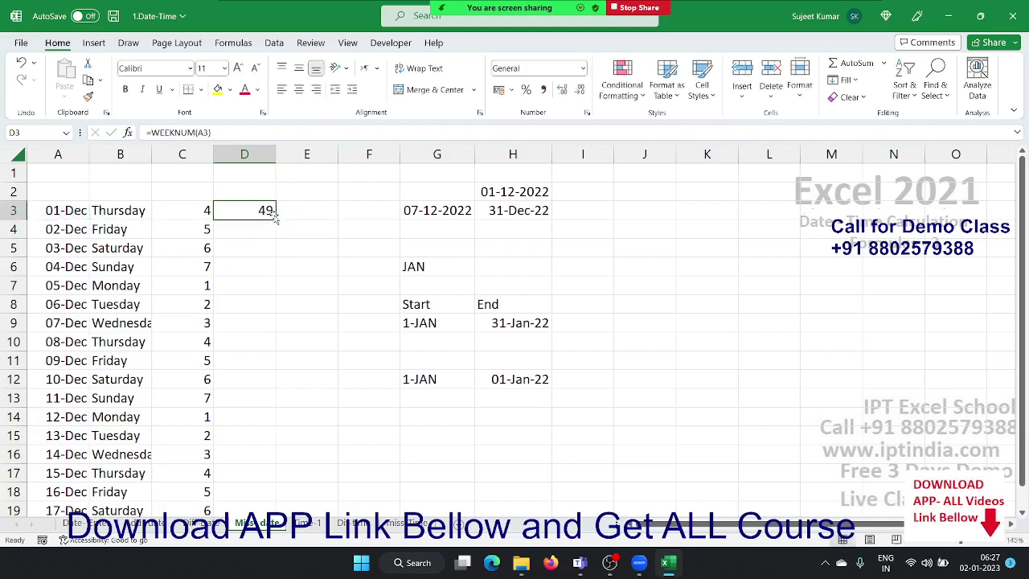
pyautogui.doubleClick(275, 219)
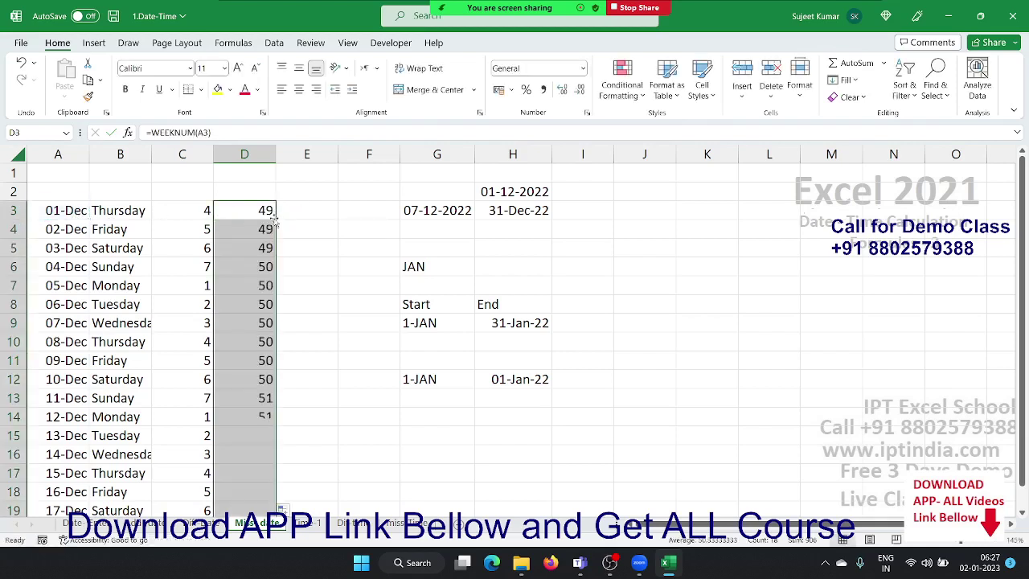
# Review the formulas in A3, D10, D15, D5, C4 and the month-end formula in H3
pyautogui.click(67, 209)
pyautogui.click(251, 332)
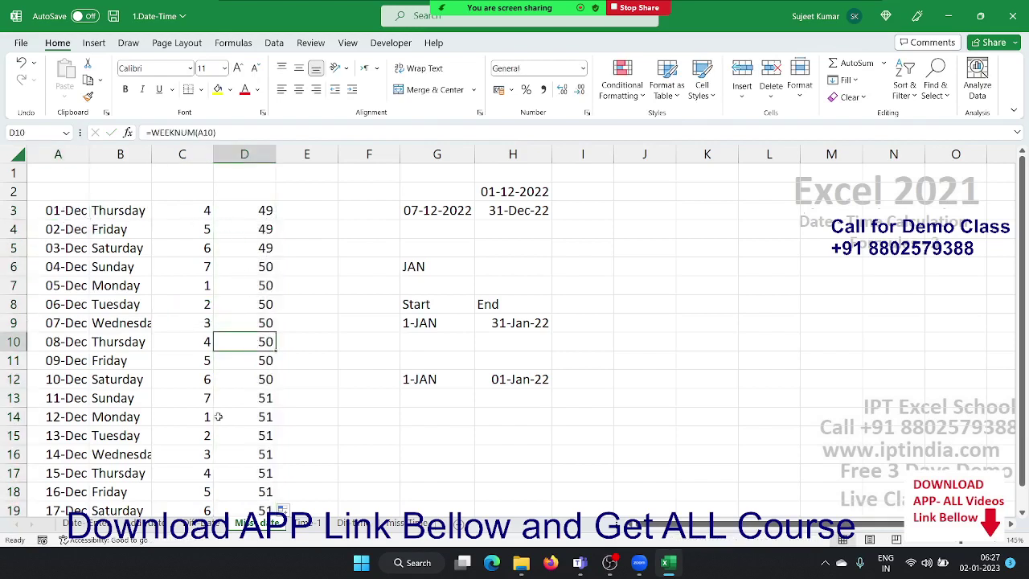
pyautogui.click(223, 433)
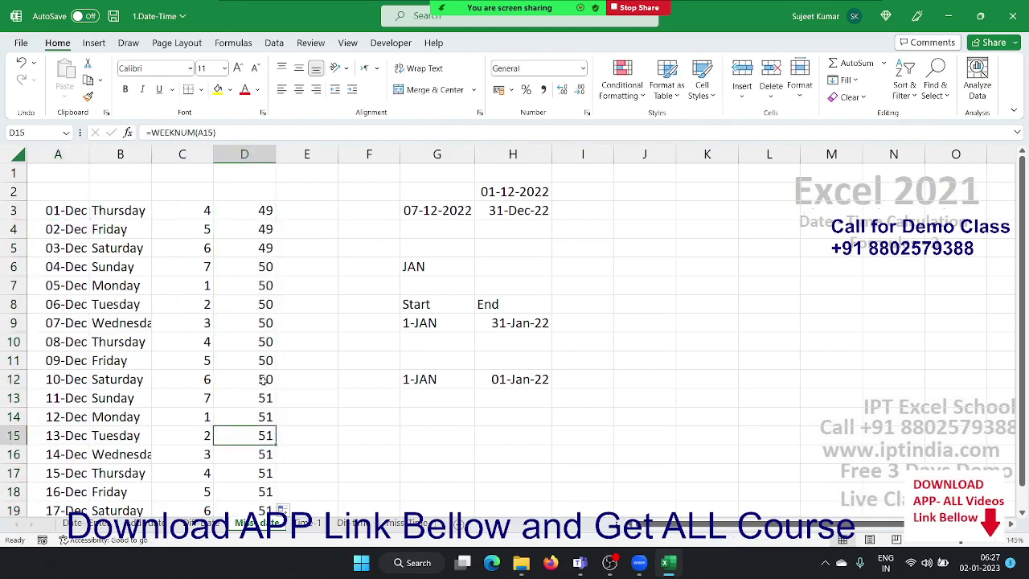
pyautogui.click(257, 245)
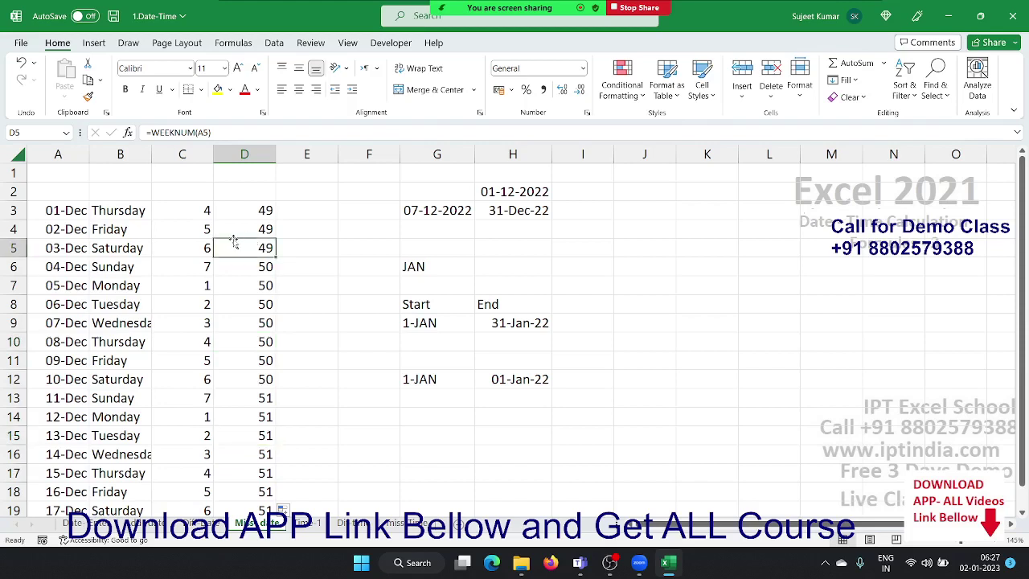
pyautogui.click(176, 234)
pyautogui.click(515, 206)
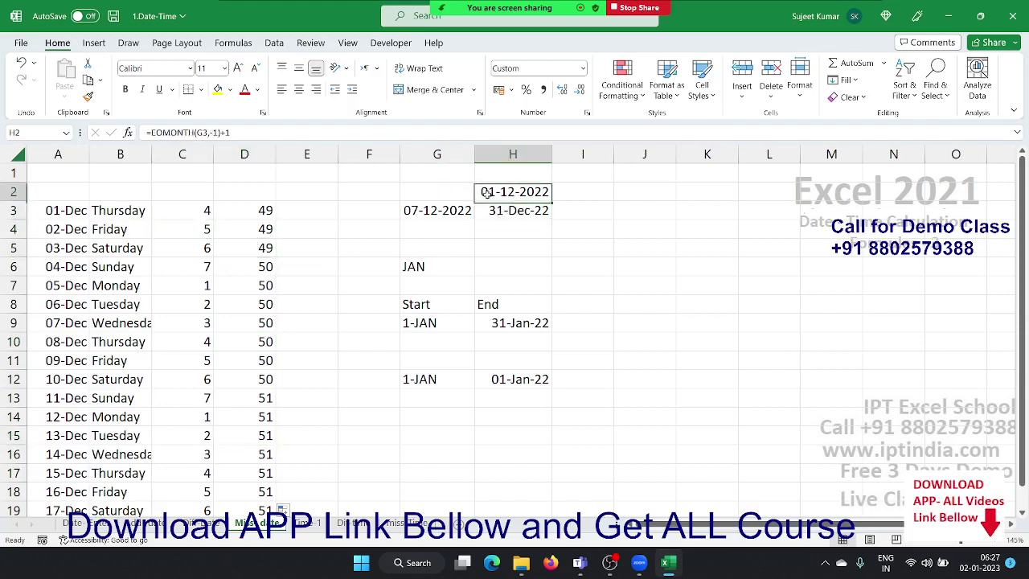
# Clear the old dates in G2:H4 and insert today's date 02-01-2023 in G2
pyautogui.click(478, 193)
pyautogui.moveTo(448, 192); pyautogui.dragTo(542, 233)
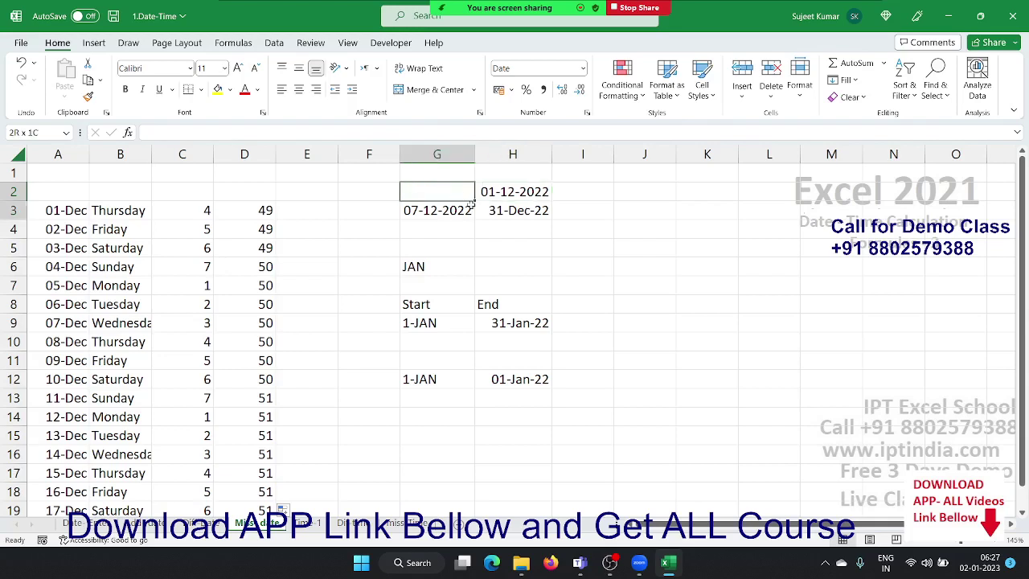
pyautogui.press('Delete')
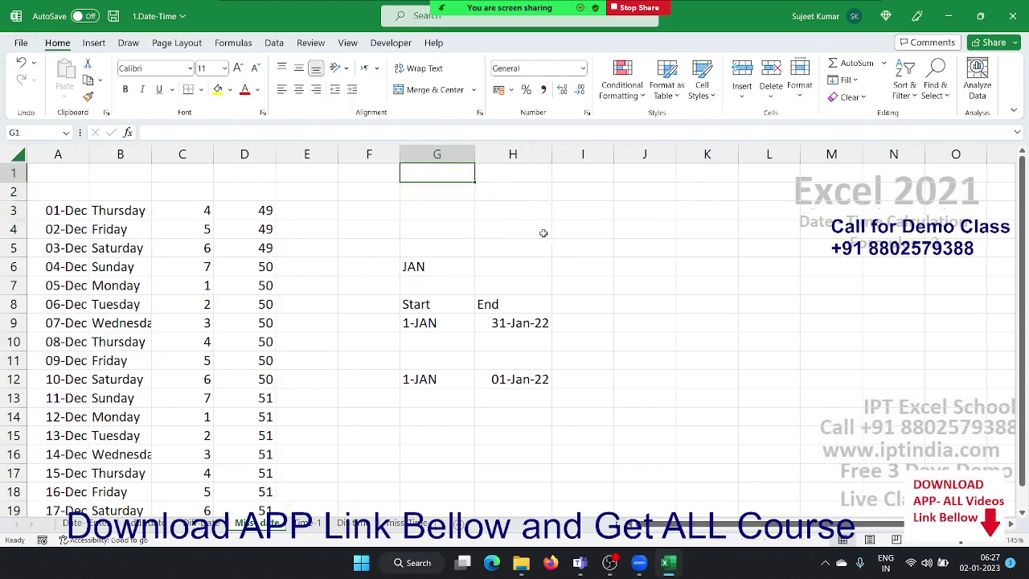
pyautogui.hotkey('ctrl', ';')
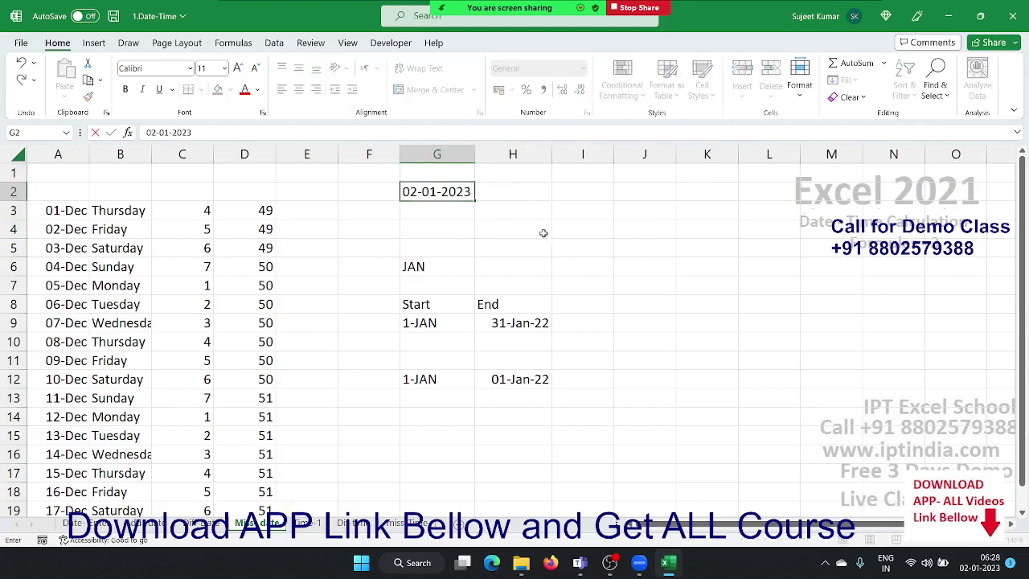
pyautogui.press('Tab')
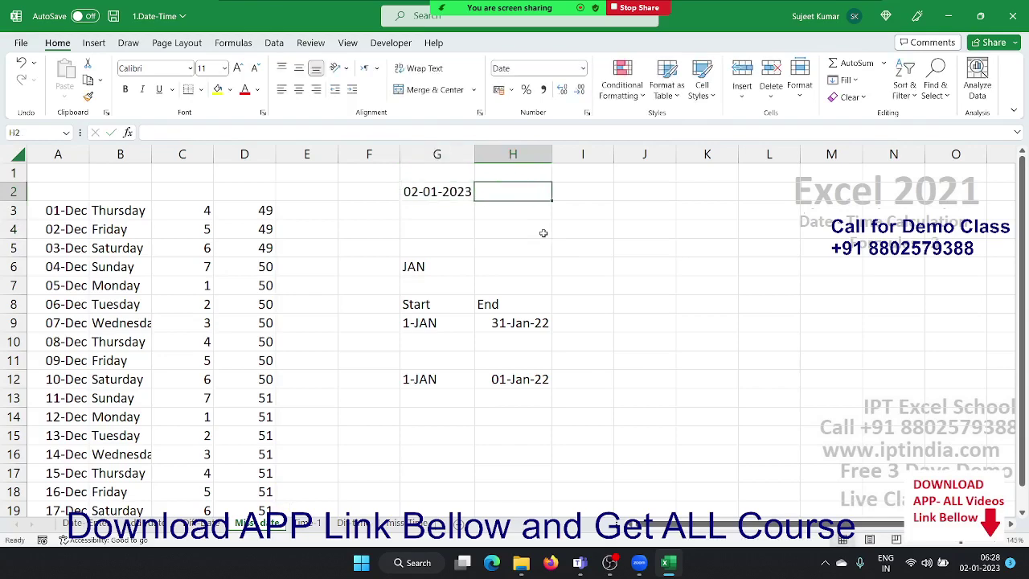
# Enter =EOMONTH(G2,0) in H2 to get the month-end date 31-01-2023
pyautogui.write('=eo')
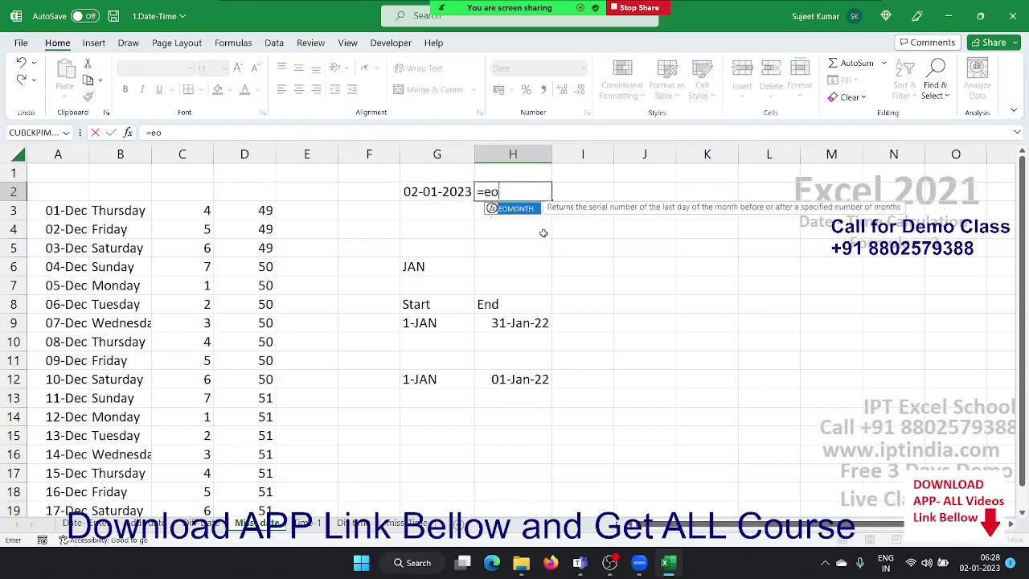
pyautogui.press('Tab')
pyautogui.press('Left')
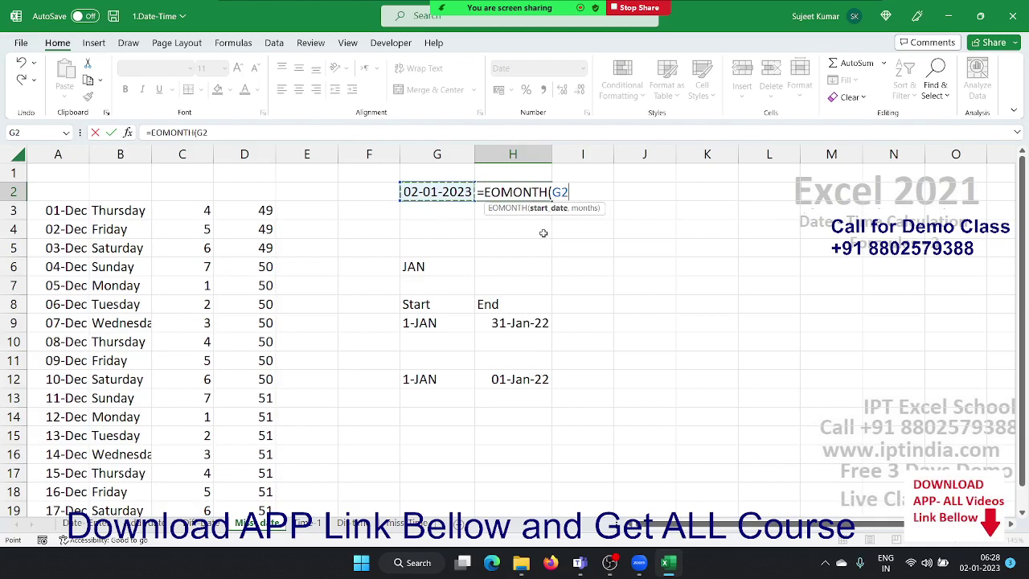
pyautogui.write(',0')
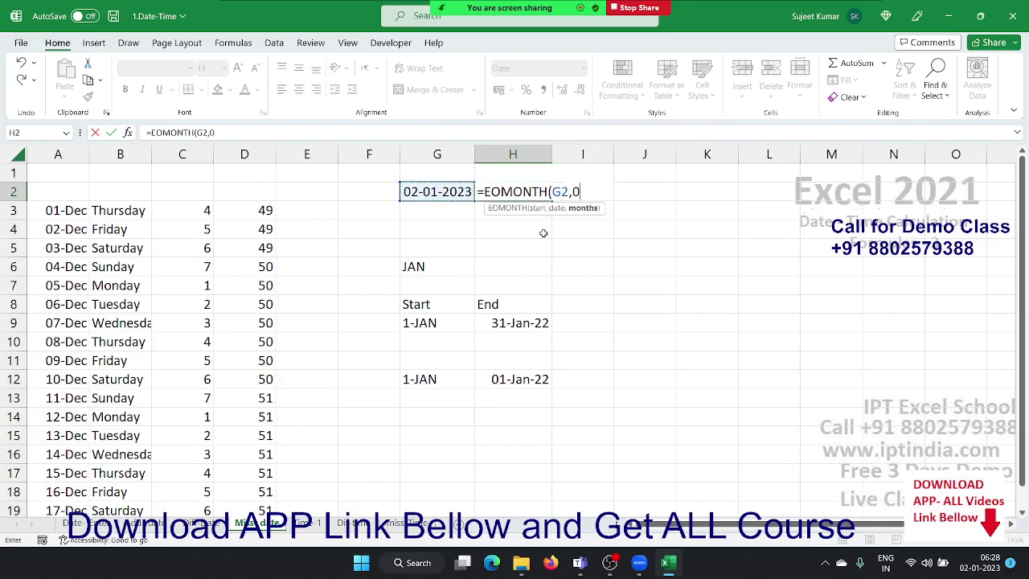
pyautogui.write(')')
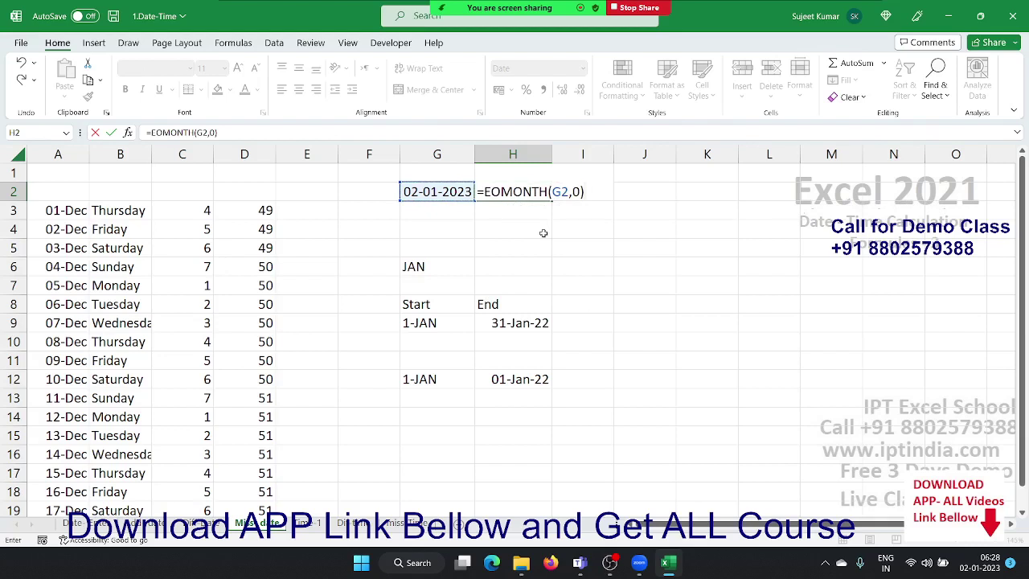
pyautogui.press('Return')
# Clear the old Start and End values below the JAN cell G6
pyautogui.click(543, 233)
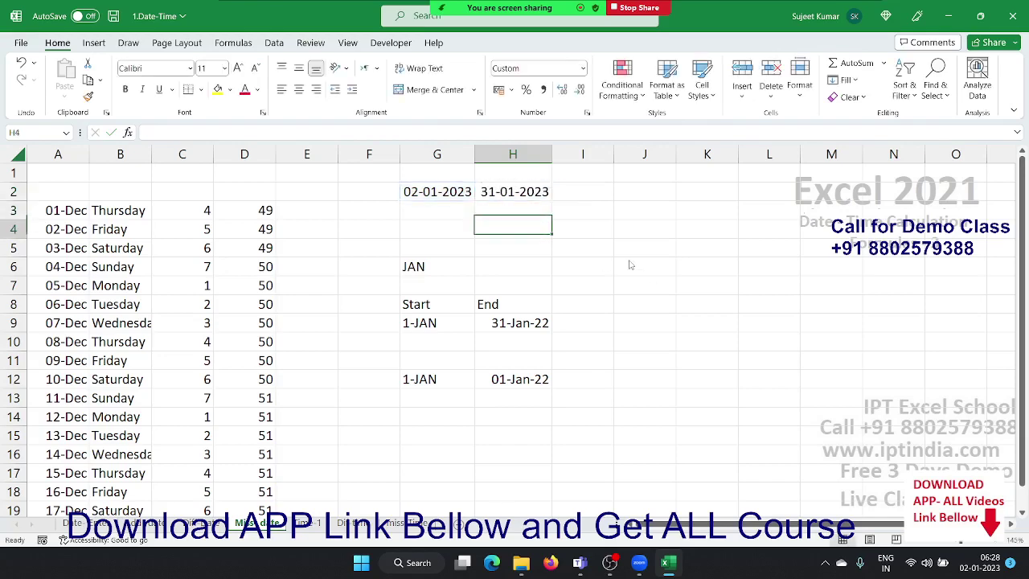
pyautogui.rightClick(544, 233)
pyautogui.press('Escape')
pyautogui.click(422, 271)
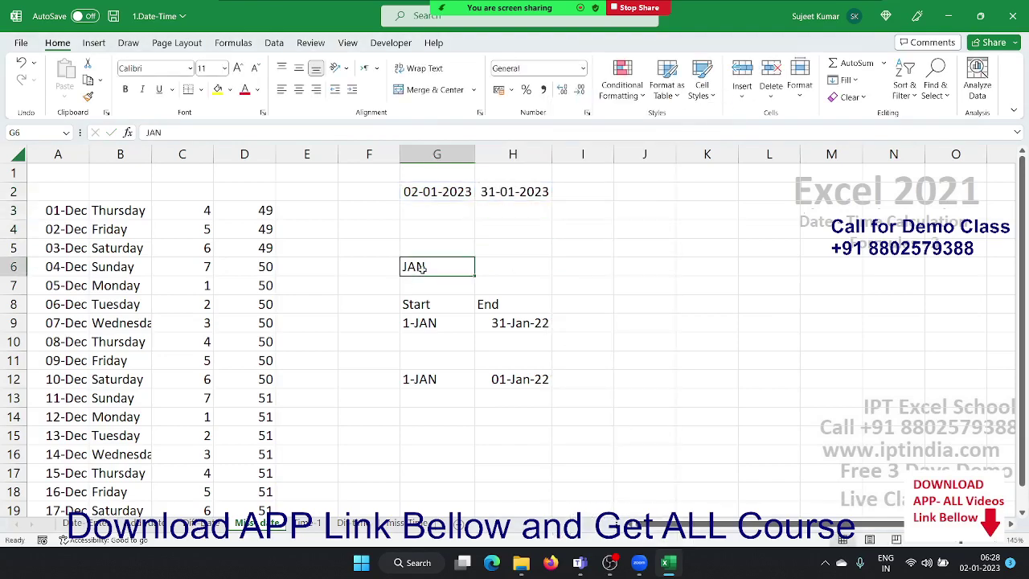
pyautogui.moveTo(567, 339); pyautogui.dragTo(442, 327)
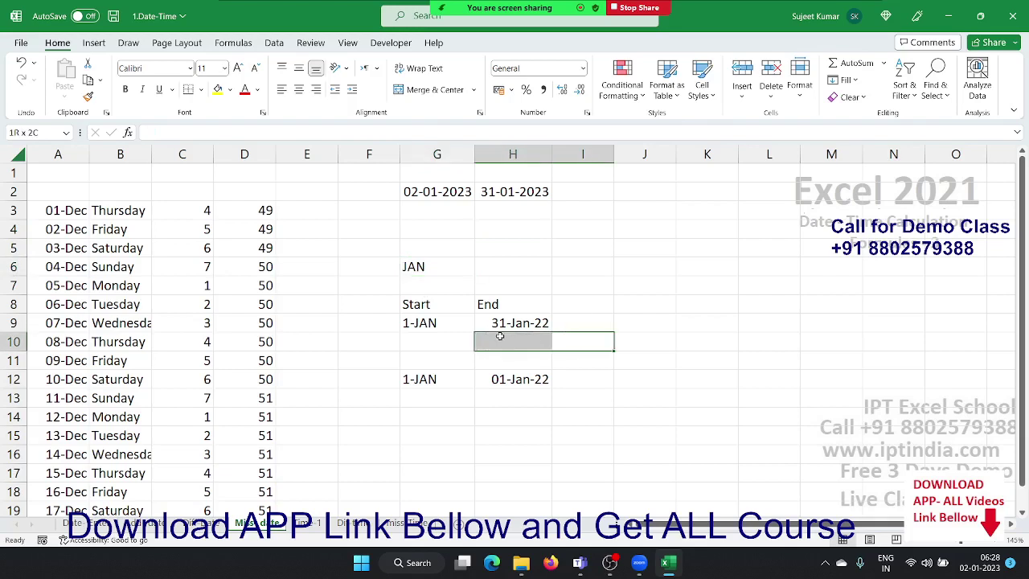
pyautogui.press('Delete')
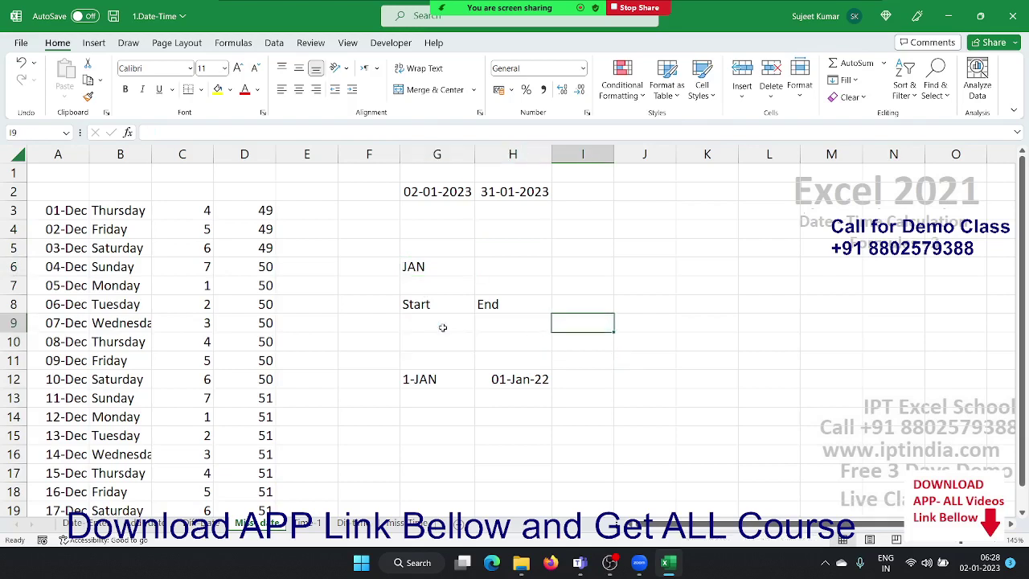
# Enter ="1-"&G6&"-2023" in G9 to build the start date text from JAN
pyautogui.press('Left')
pyautogui.press('Left')
pyautogui.press('Up')
pyautogui.write('=')
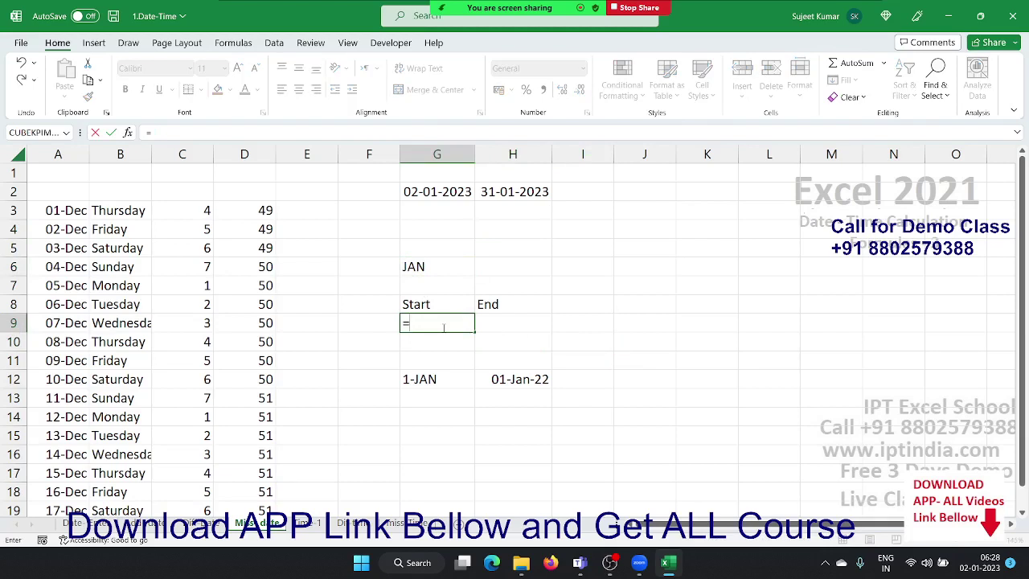
pyautogui.write('"1-')
pyautogui.write('"&')
pyautogui.click(424, 269)
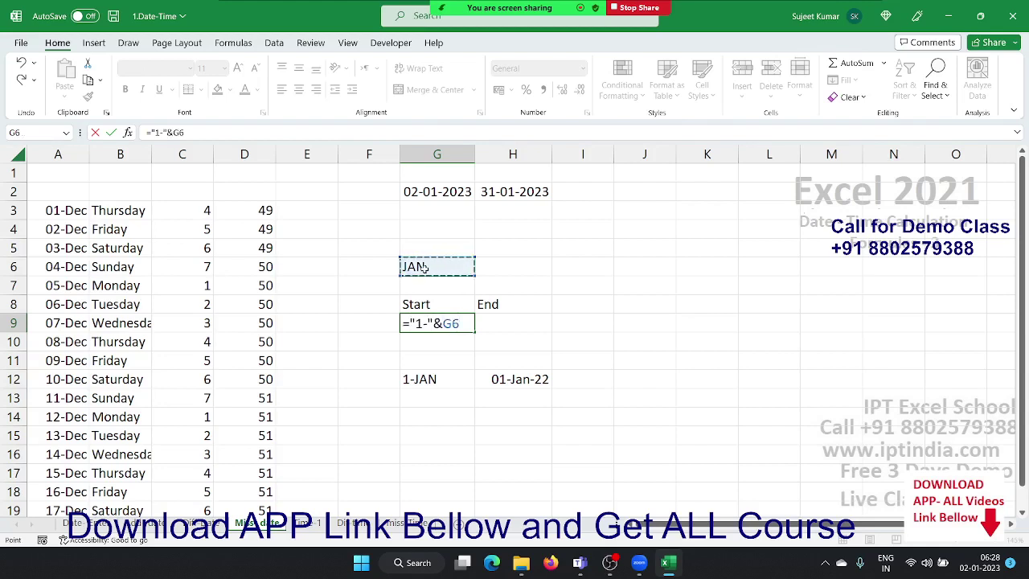
pyautogui.write('&"')
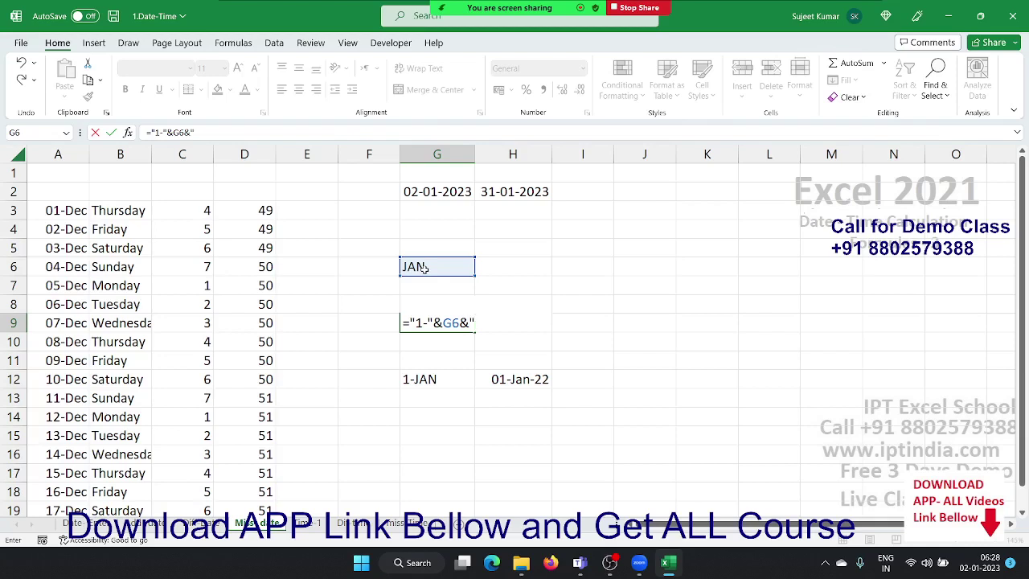
pyautogui.write('1-JAN-202')
pyautogui.write('23')
pyautogui.write('"')
pyautogui.press('Return')
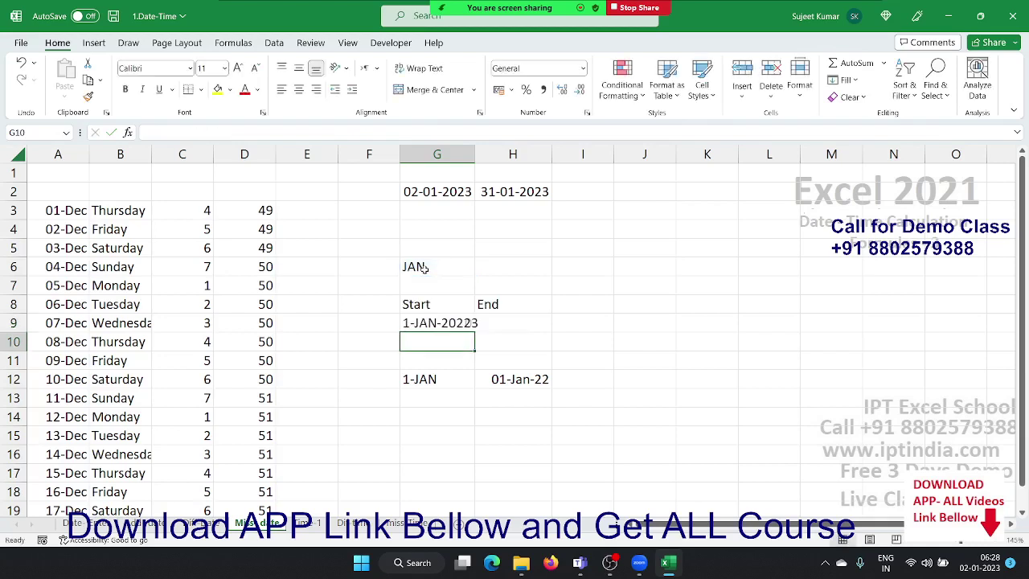
pyautogui.press('Up')
pyautogui.press('Right')
# Enter =EOMONTH(G9,0) in H9 for the January end date
pyautogui.write('=')
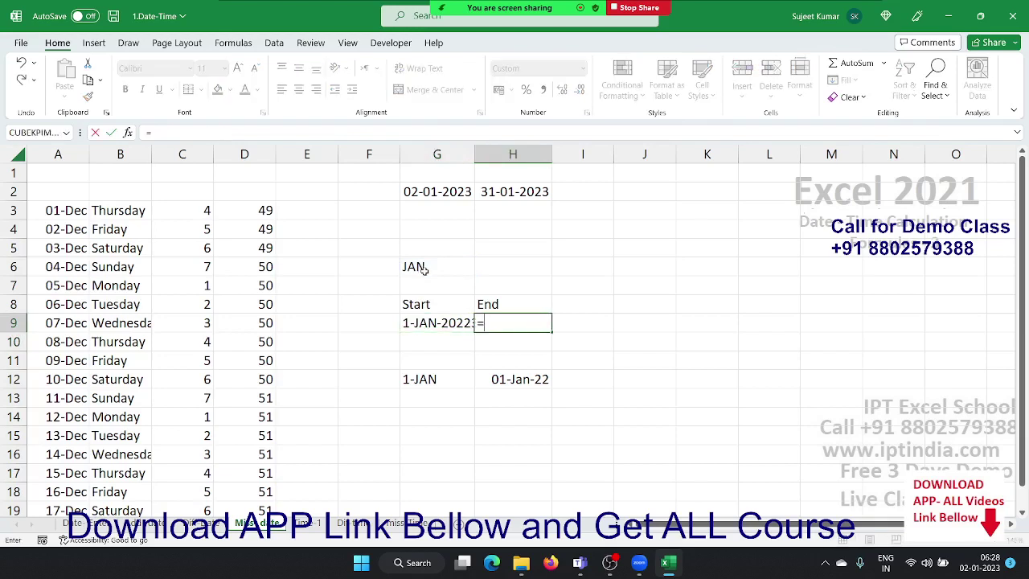
pyautogui.write('eo')
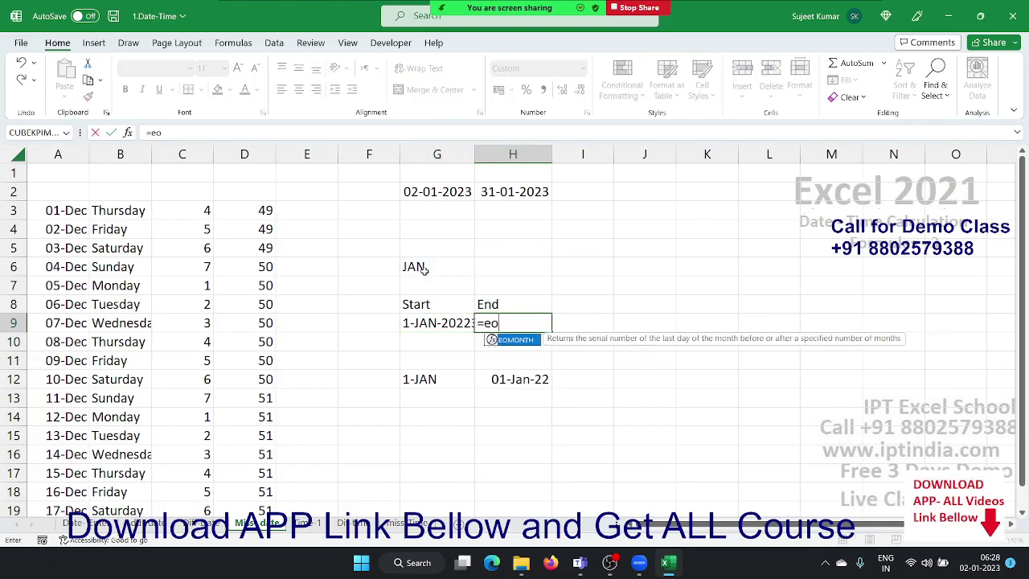
pyautogui.press('Tab')
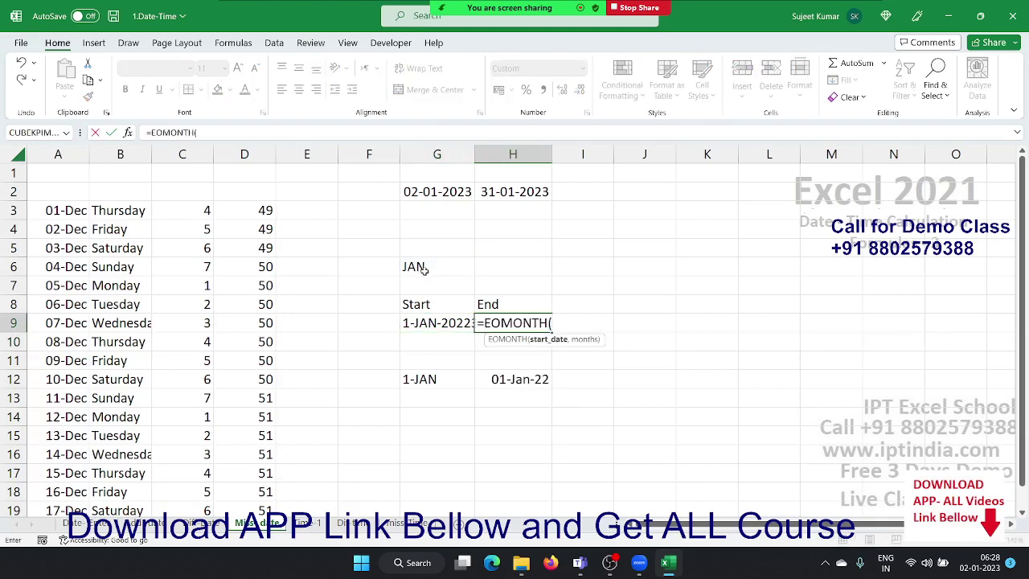
pyautogui.press('Left')
pyautogui.write(',')
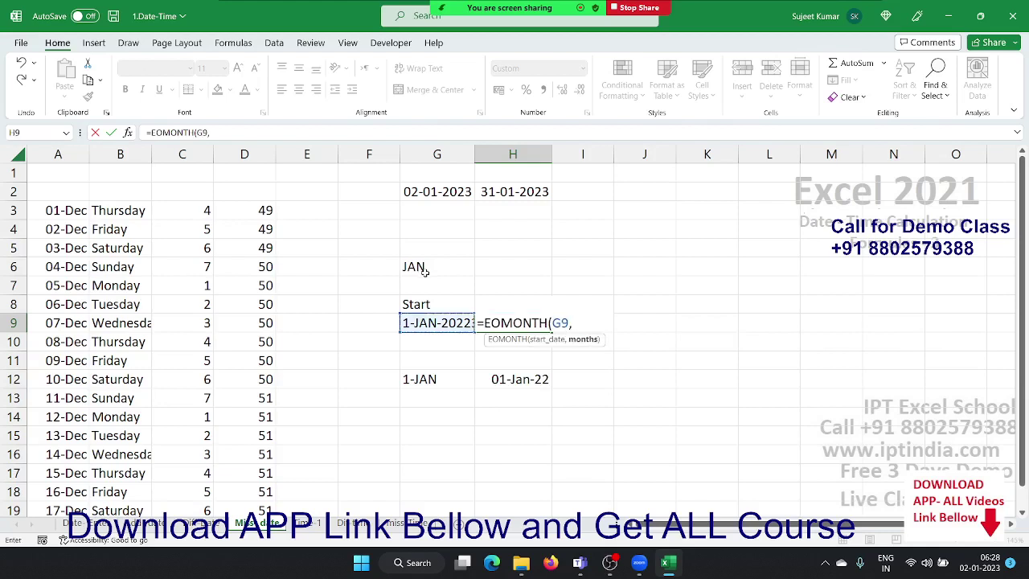
pyautogui.write('0')
pyautogui.press('BackSpace')
pyautogui.write('0')
pyautogui.press('Return')
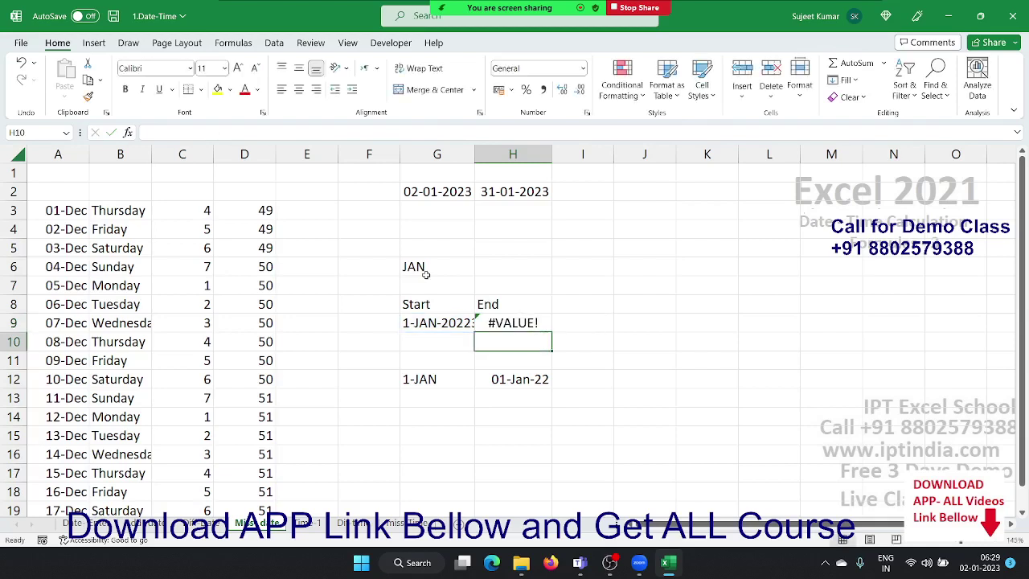
# Correct the year in G9's formula so H9's #VALUE! becomes 31-Jan-23
pyautogui.press('Up')
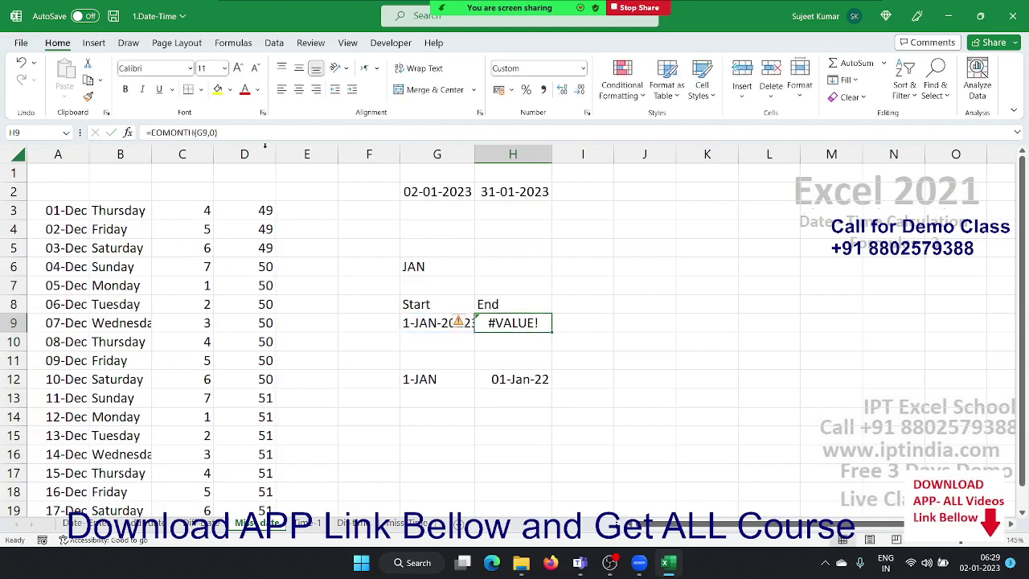
pyautogui.click(203, 134)
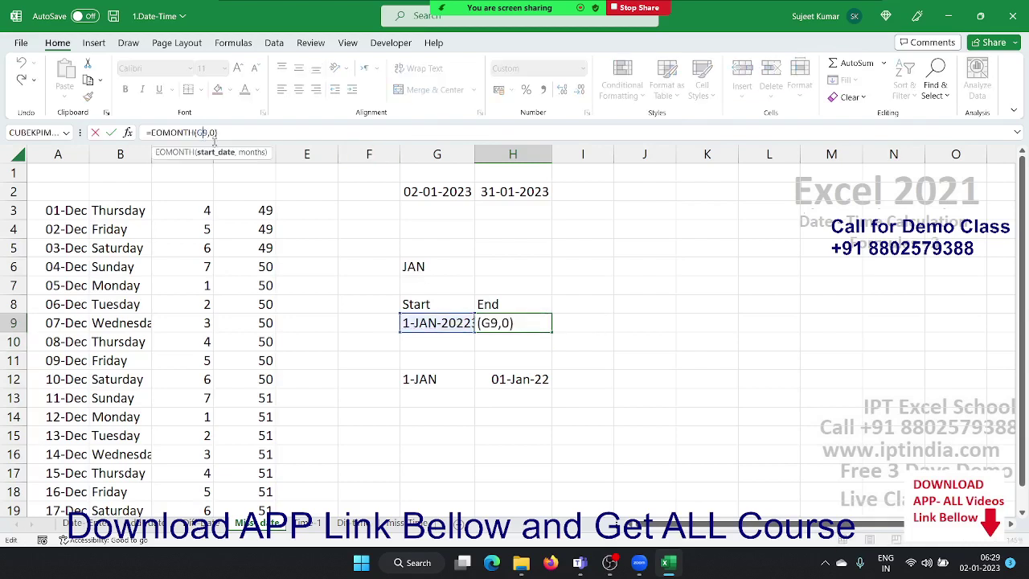
pyautogui.press('Return')
pyautogui.click(448, 326)
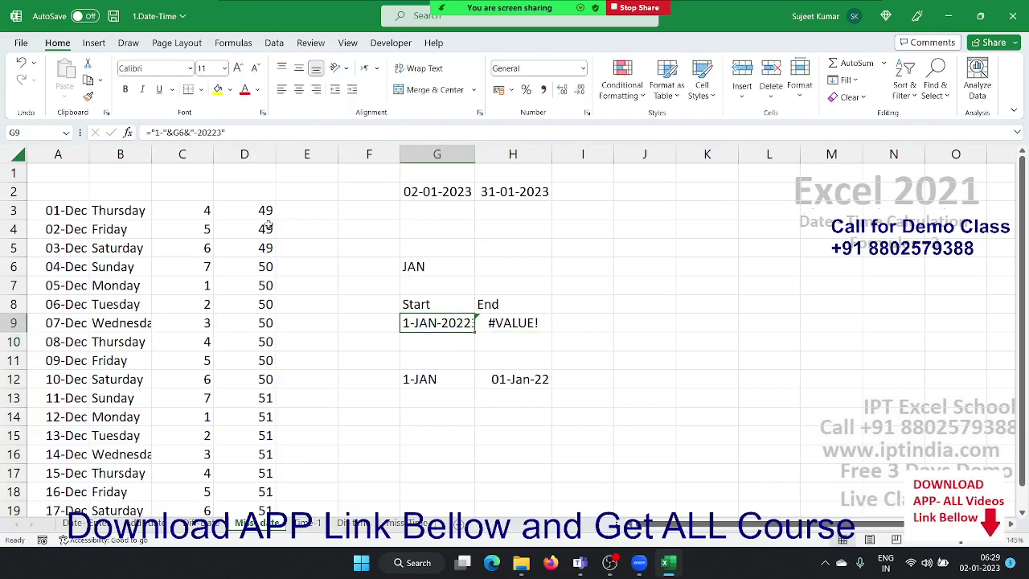
pyautogui.click(211, 131)
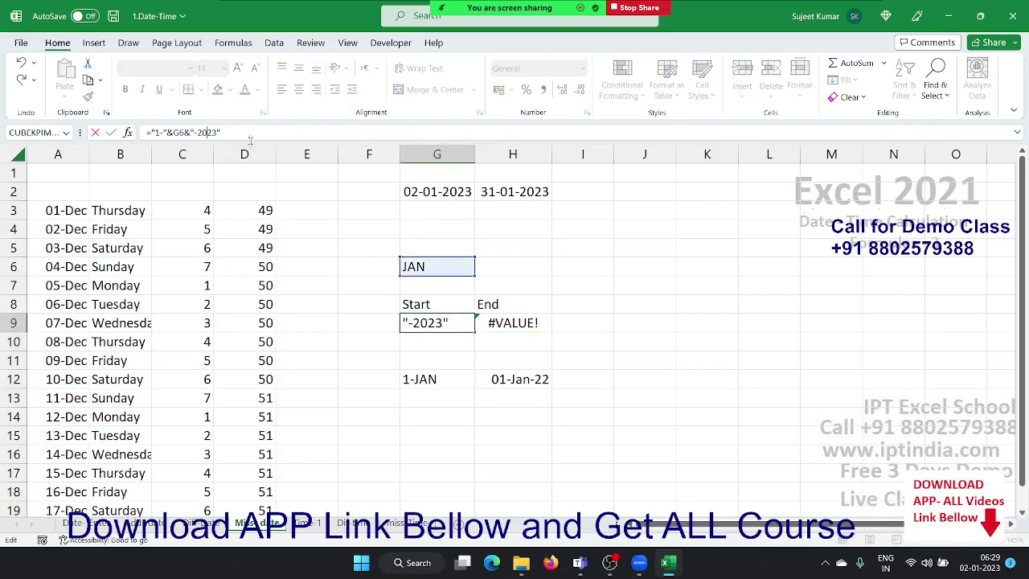
pyautogui.press('Return')
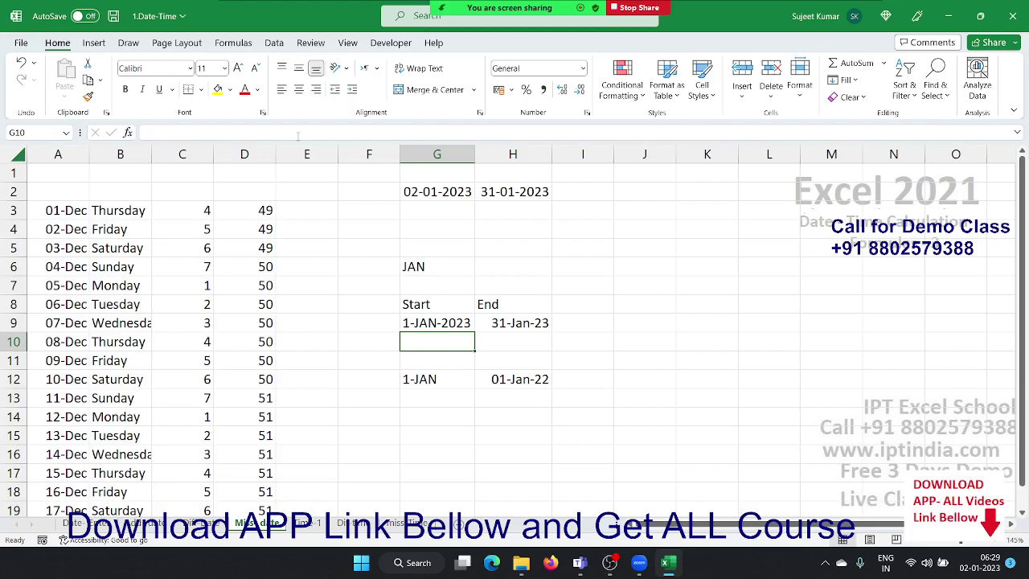
# Clear G12:H12 and retype '1-JAN as text in G12
pyautogui.press('Down')
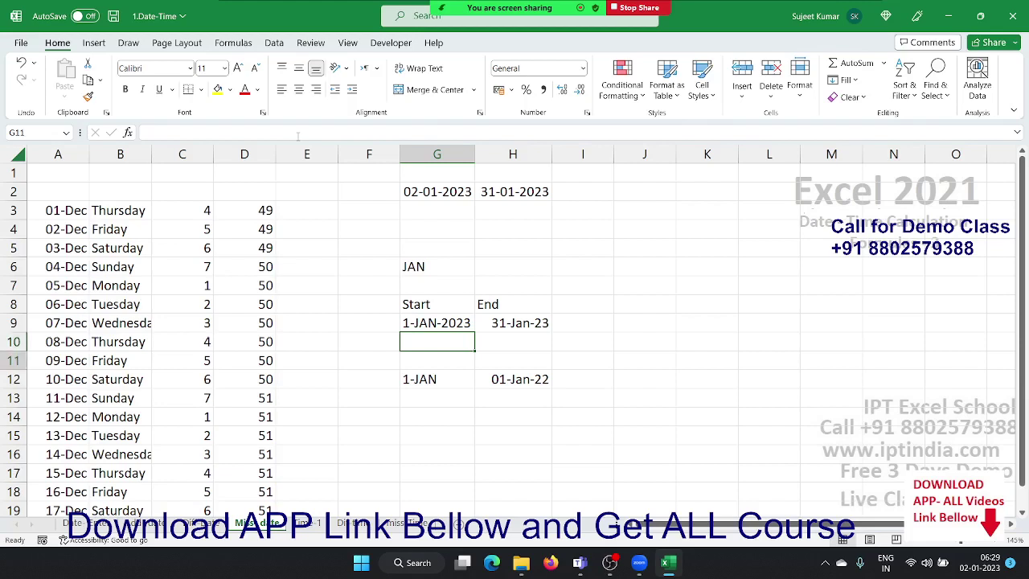
pyautogui.press('Down')
pyautogui.press('Down')
pyautogui.press('Up')
pyautogui.press('Right')
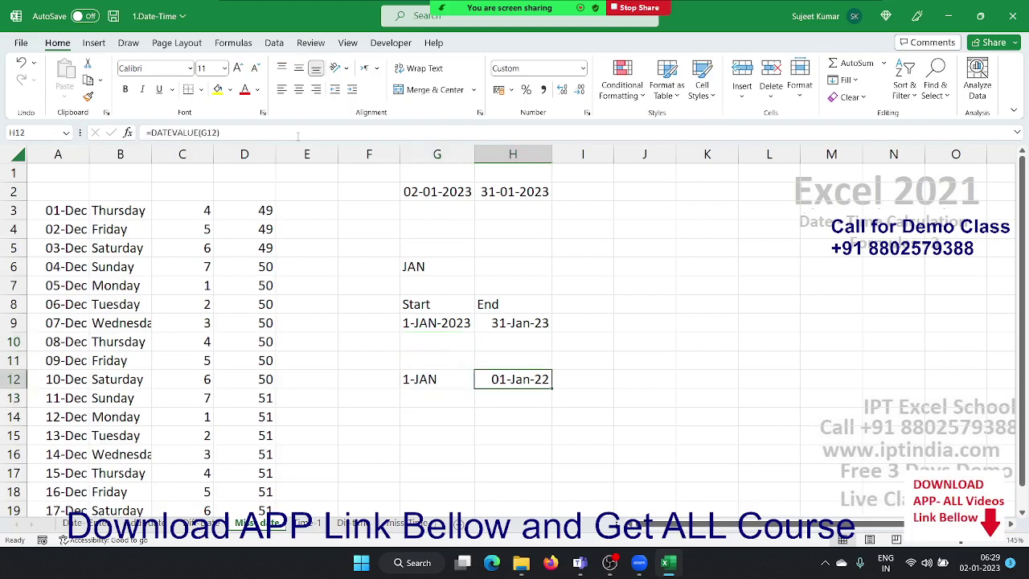
pyautogui.press('Left')
pyautogui.hotkey('shift', 'Right')
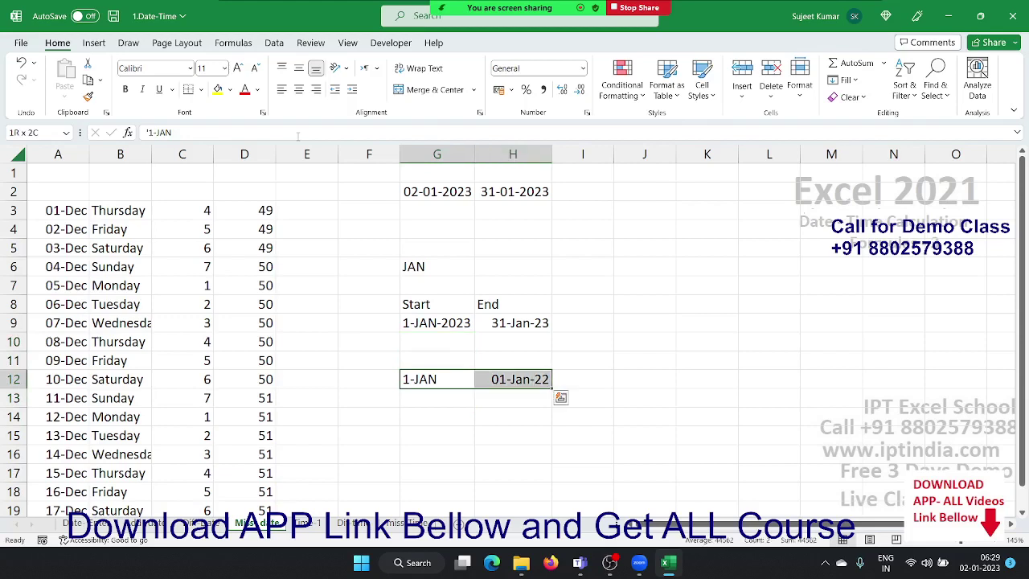
pyautogui.press('Delete')
pyautogui.hotkey('shift', 'Left')
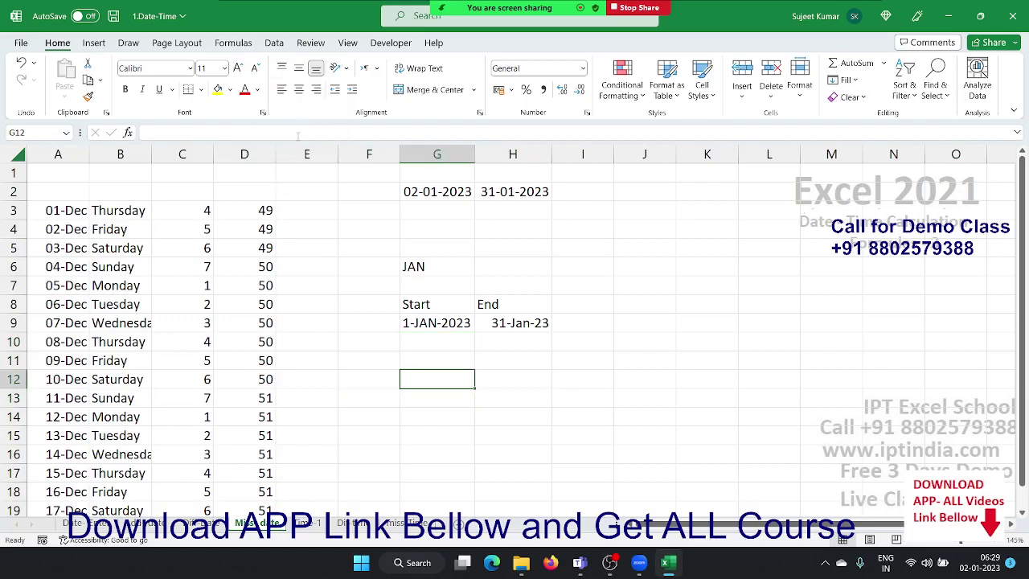
pyautogui.write("'1-")
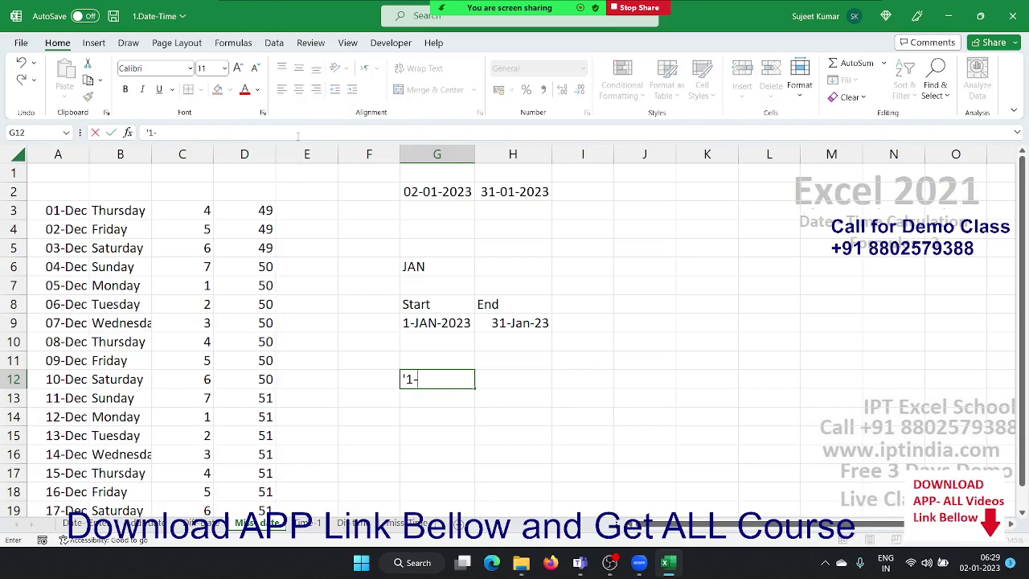
pyautogui.write('JAN')
pyautogui.press('Return')
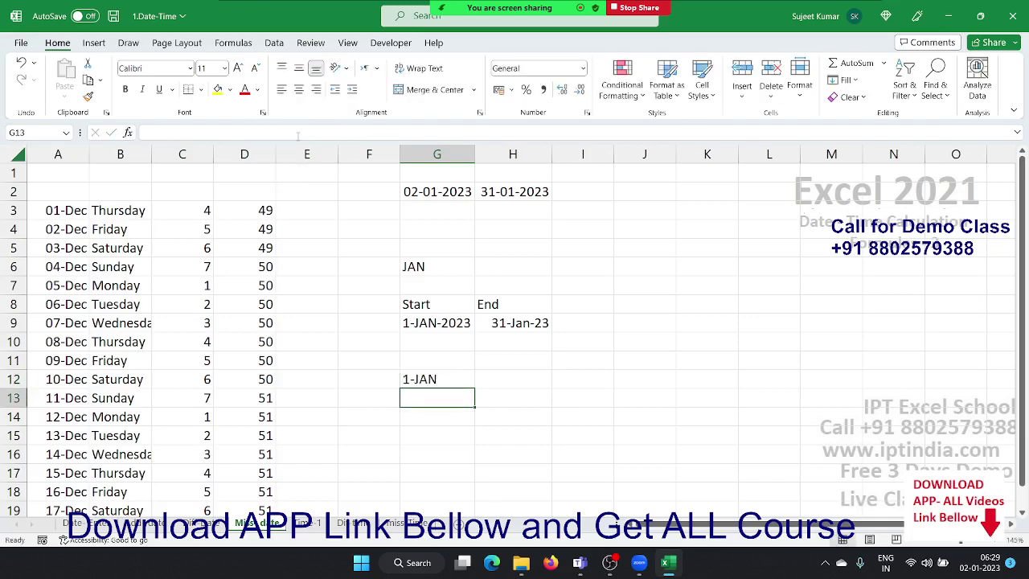
# Enter =DATEVALUE(G12) in H12 to convert the text into 01-Jan-23
pyautogui.press('Up')
pyautogui.press('Right')
pyautogui.write('=dat')
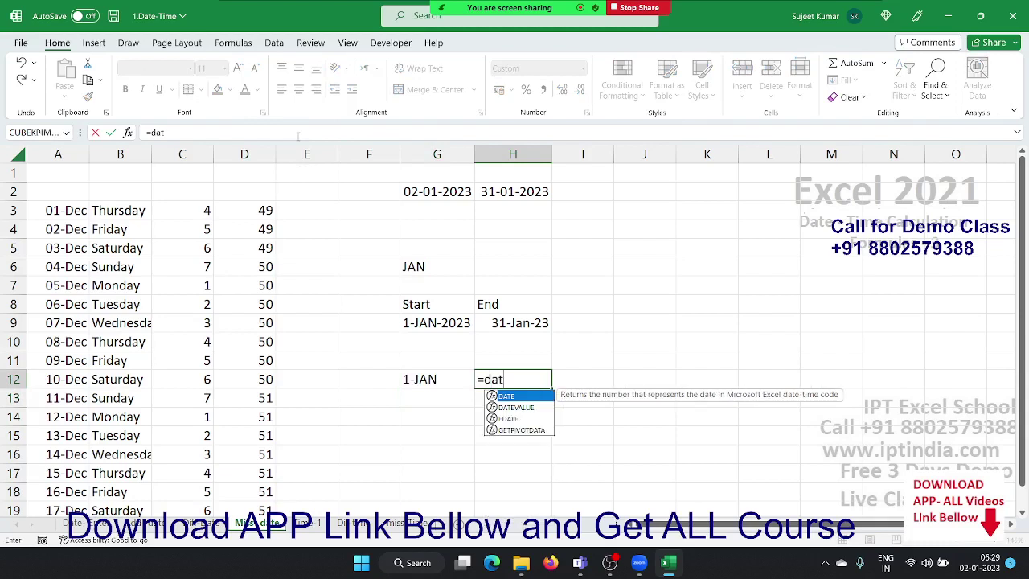
pyautogui.press('Down')
pyautogui.press('Tab')
pyautogui.press('Left')
pyautogui.press('Return')
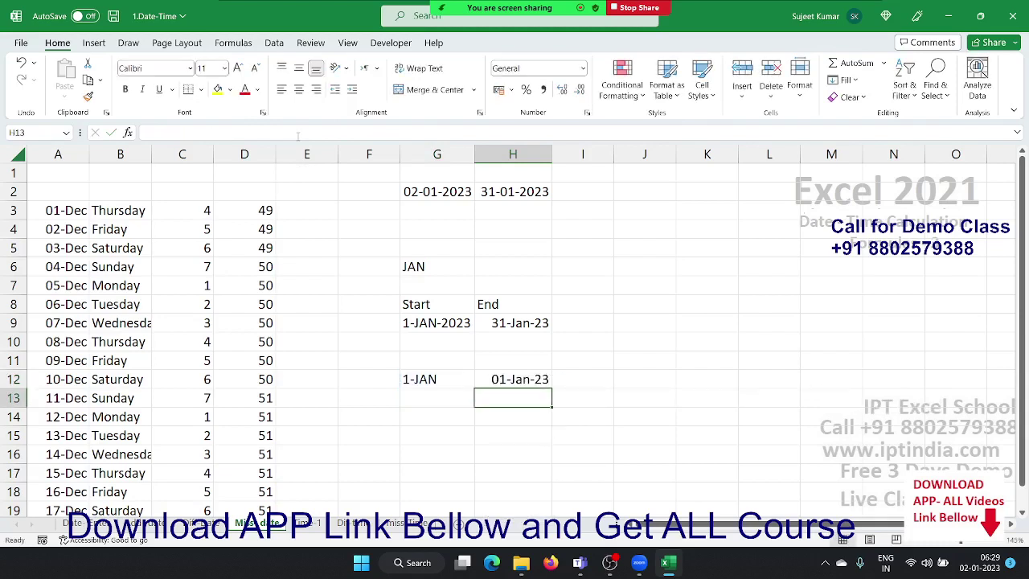
pyautogui.press('Up')
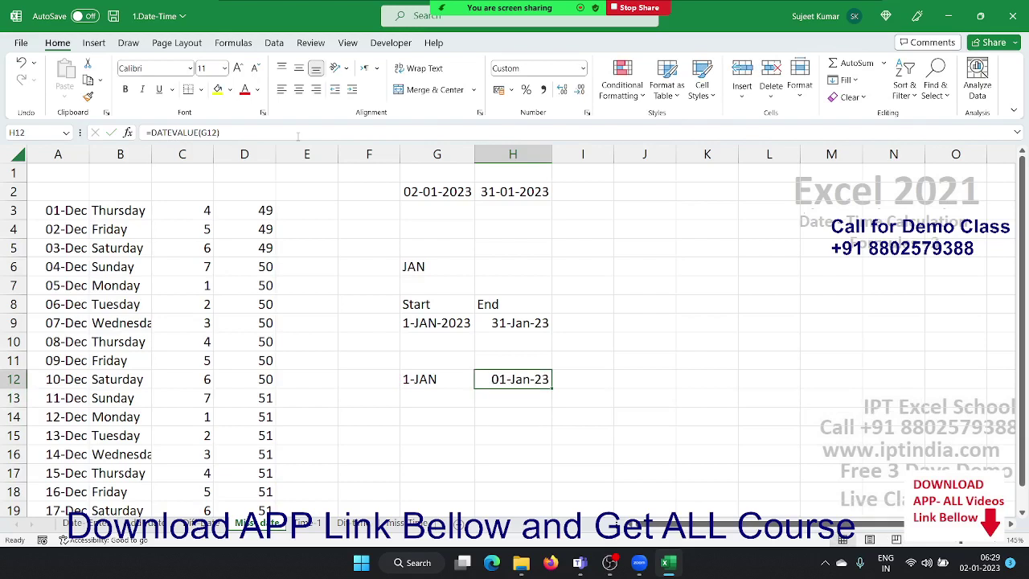
pyautogui.press('Left')
pyautogui.press('Left')
pyautogui.press('Left')
pyautogui.press('Down')
pyautogui.press('Down')
pyautogui.press('Right')
pyautogui.press('Right')
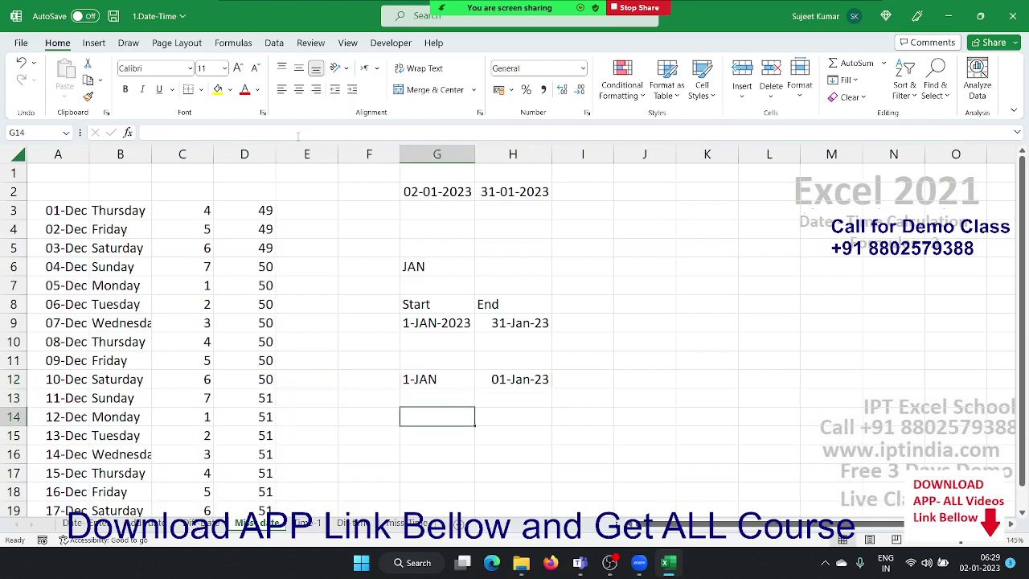
pyautogui.press('Down')
pyautogui.write('1/')
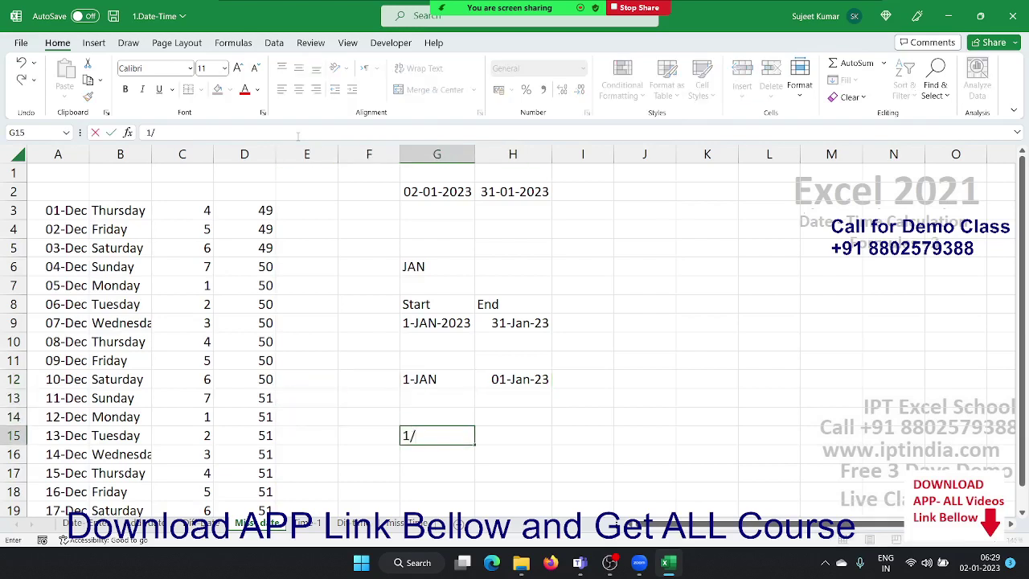
pyautogui.write('1/22')
pyautogui.press('Return')
pyautogui.press('Up')
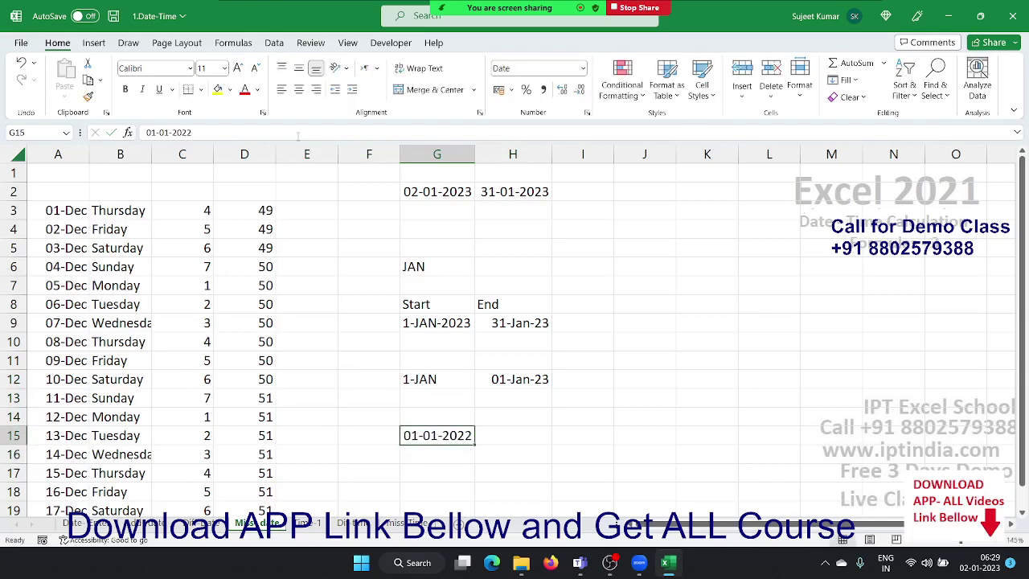
# Enter the end date 1 August in H15 and correct its year to 2022
pyautogui.press('Right')
pyautogui.write('8/1')
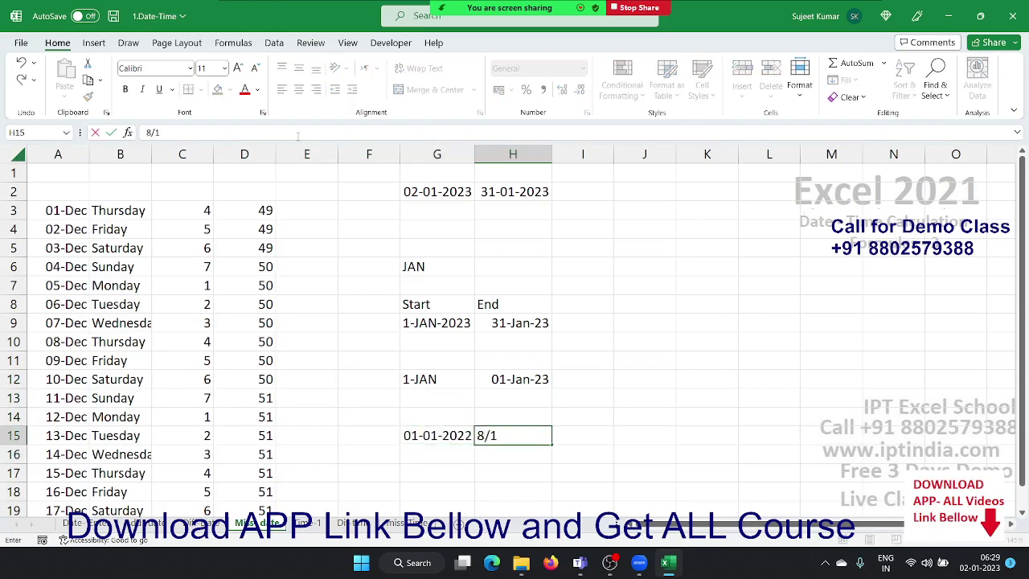
pyautogui.press('Tab')
pyautogui.press('Left')
pyautogui.write('1')
pyautogui.write('/8')
pyautogui.press('Tab')
pyautogui.press('Left')
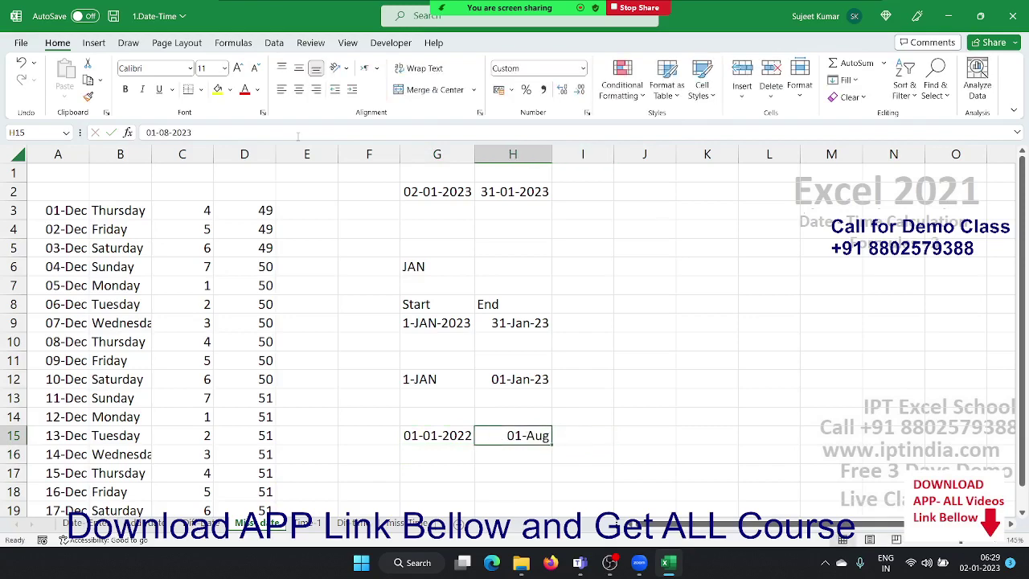
pyautogui.click(238, 133)
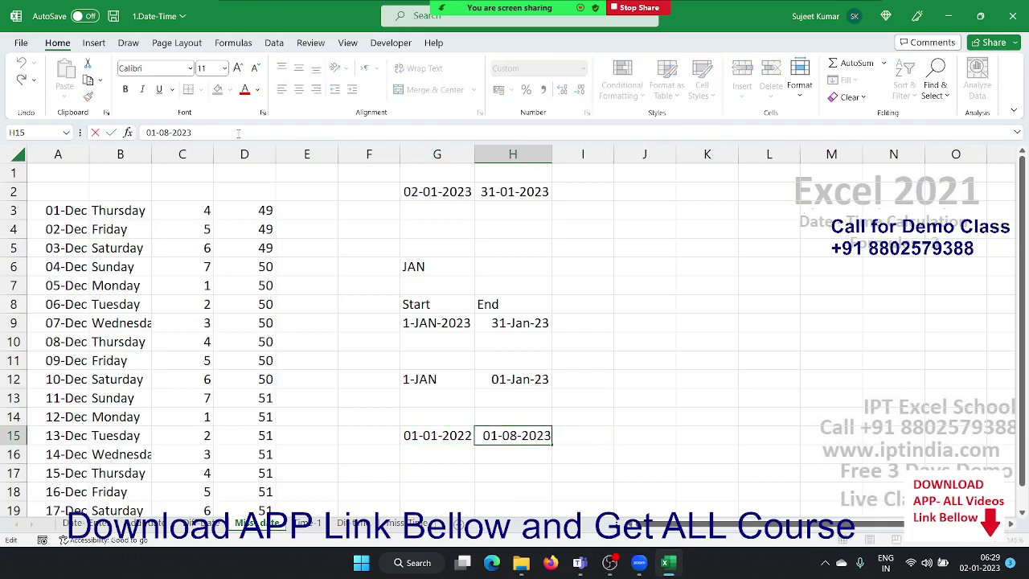
pyautogui.press('BackSpace')
pyautogui.press('Return')
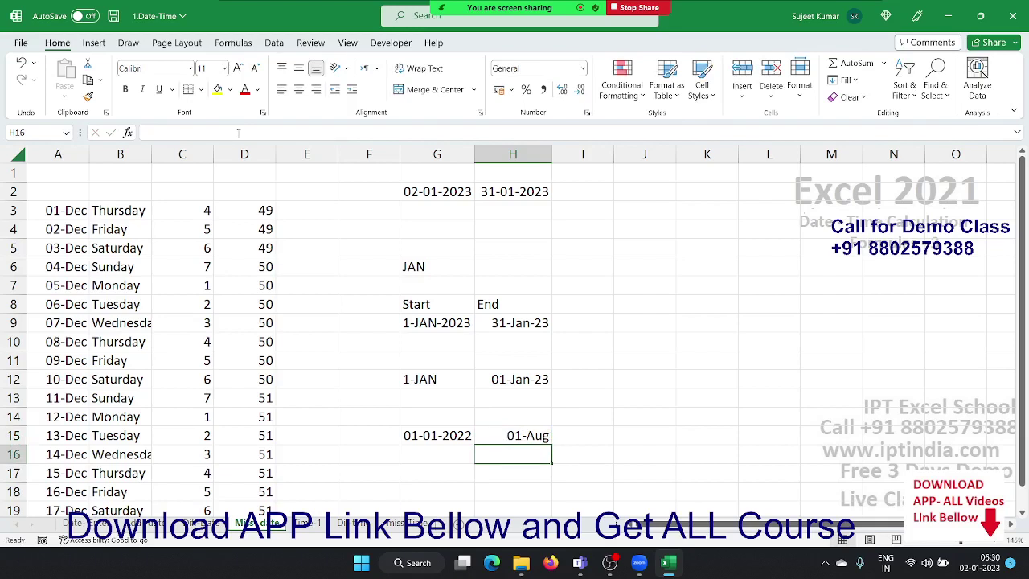
# Enter =YEARFRAC(G15,H15) in I15 and format the 0.58333 result as 58%
pyautogui.press('Up')
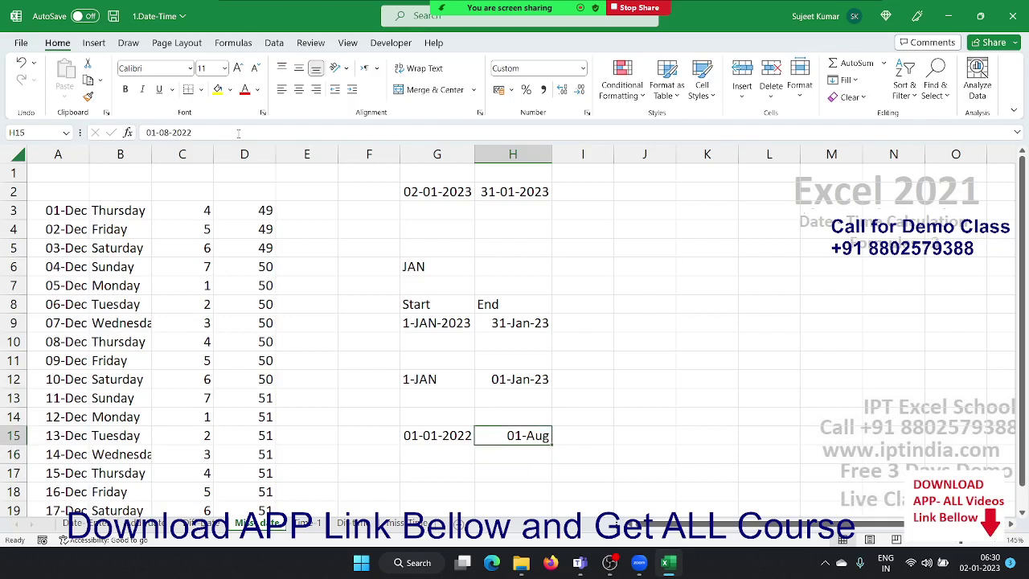
pyautogui.press('Right')
pyautogui.write('=yea')
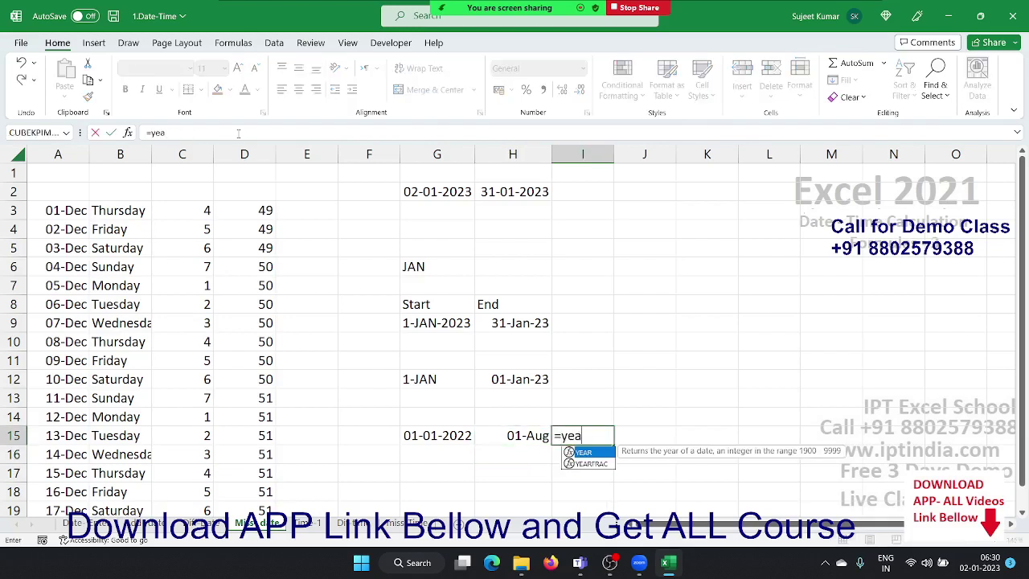
pyautogui.press('Down')
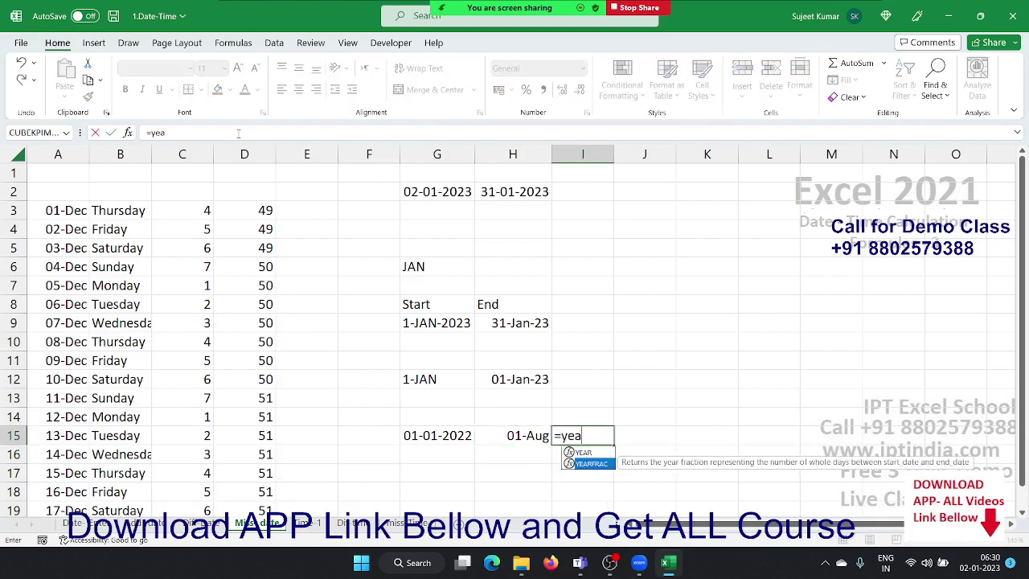
pyautogui.press('Tab')
pyautogui.press('Left')
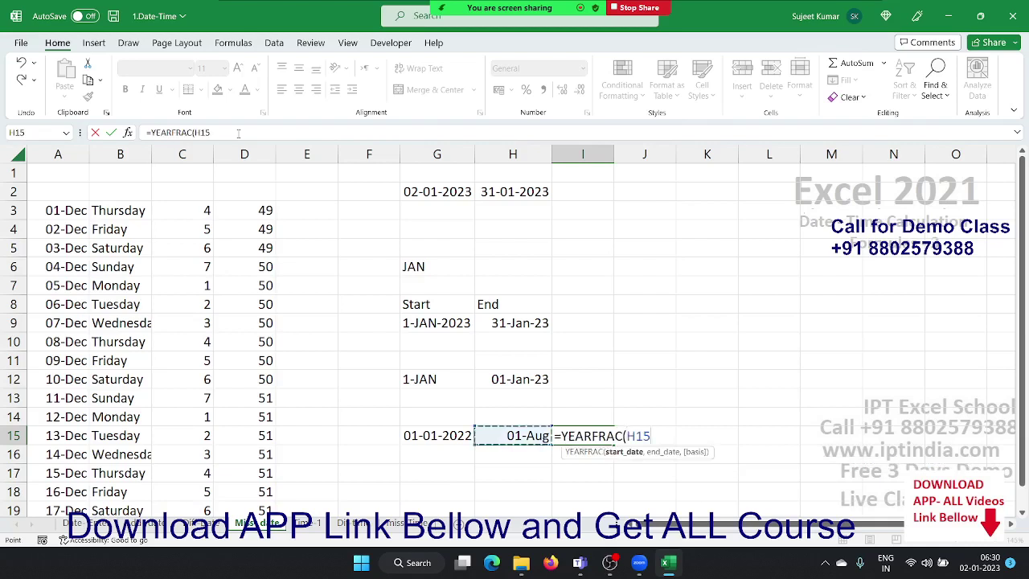
pyautogui.press('Left')
pyautogui.write(',')
pyautogui.press('Left')
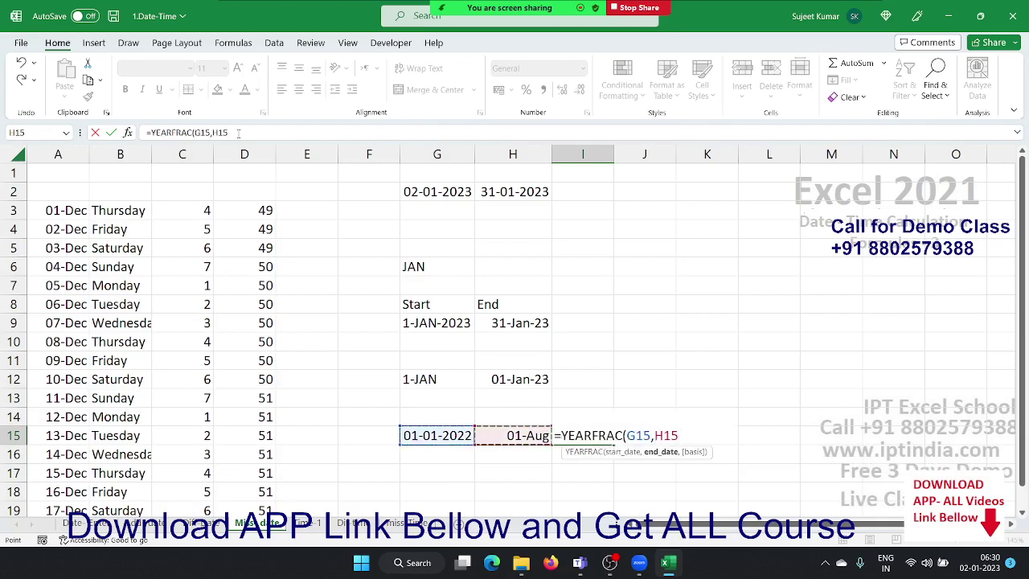
pyautogui.press('Return')
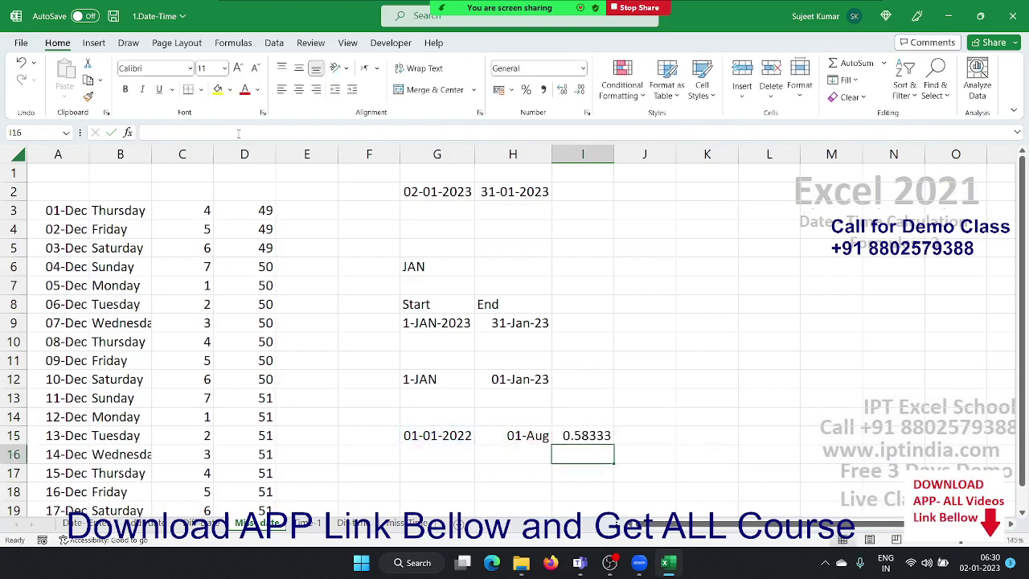
pyautogui.press('Up')
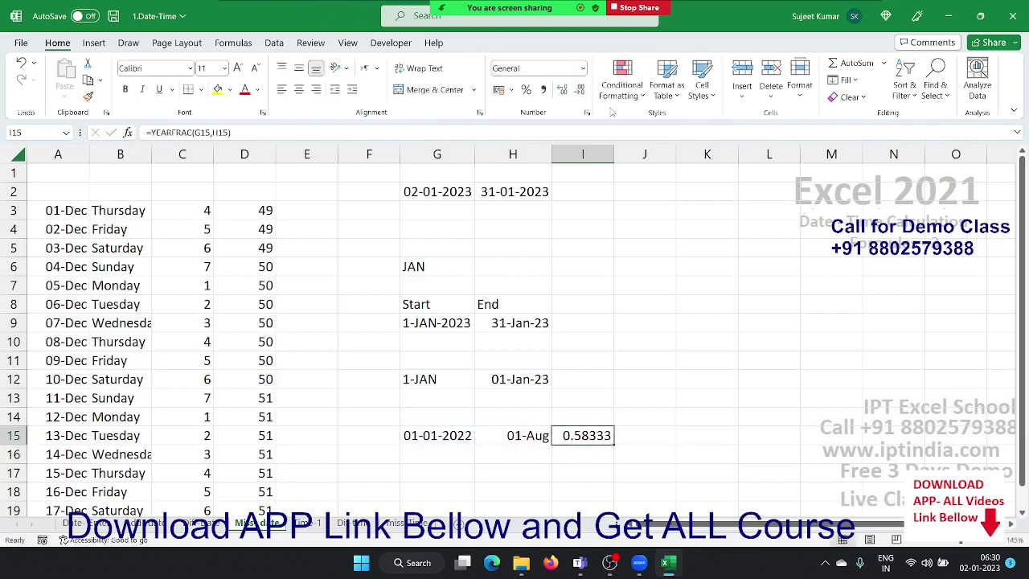
pyautogui.click(526, 89)
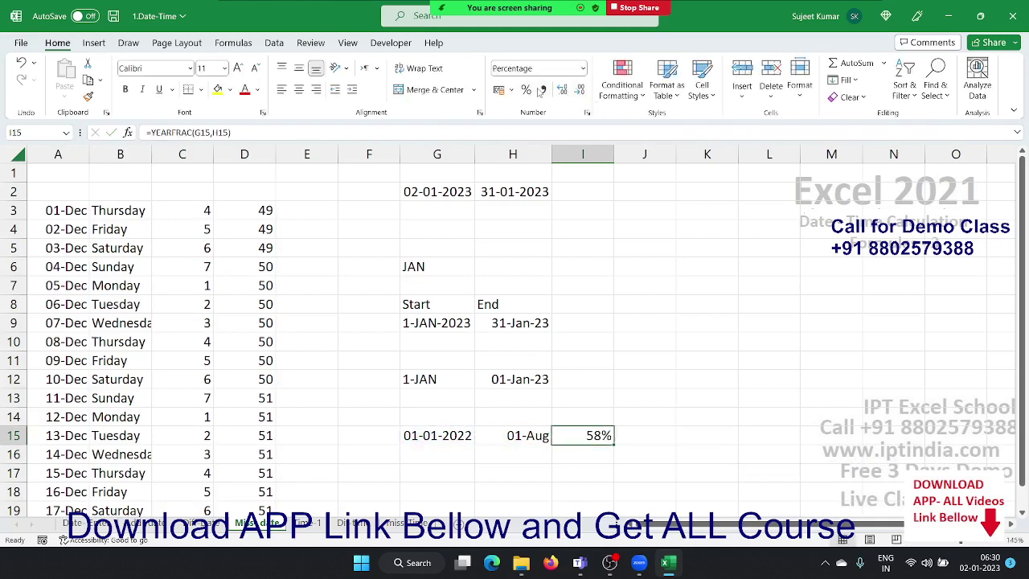
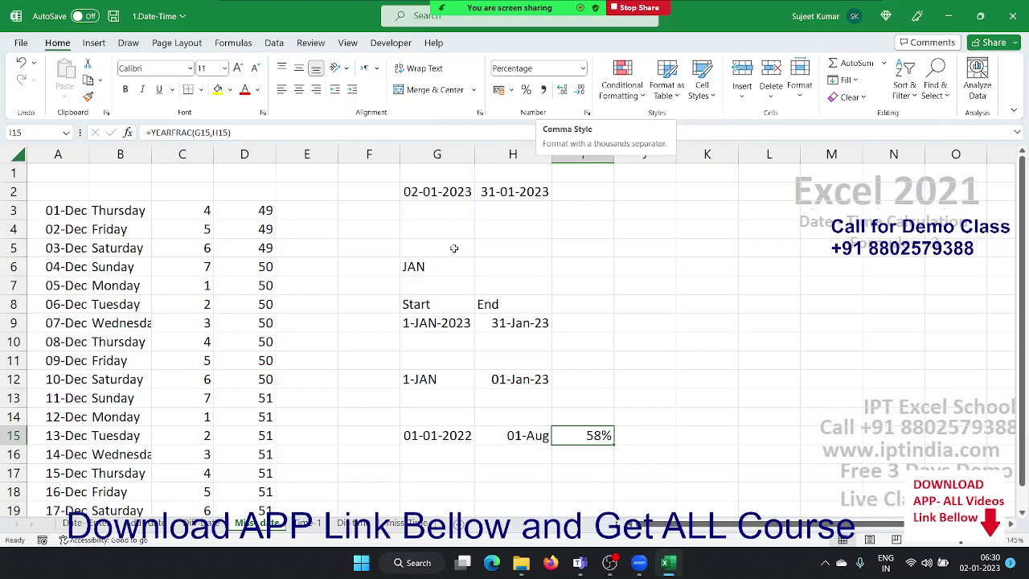
pyautogui.click(440, 439)
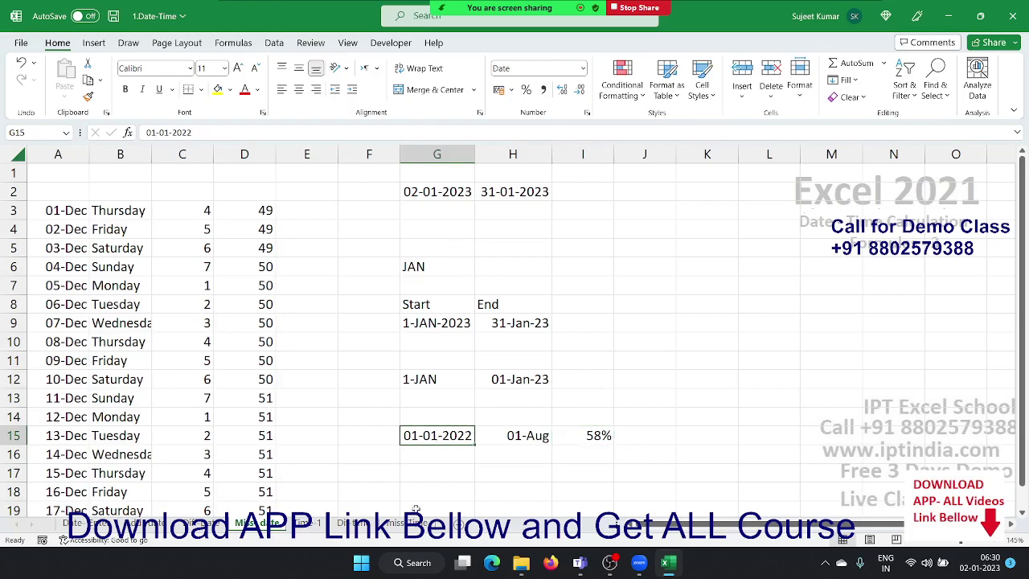
pyautogui.click(308, 522)
pyautogui.scroll(1, 310, 366)
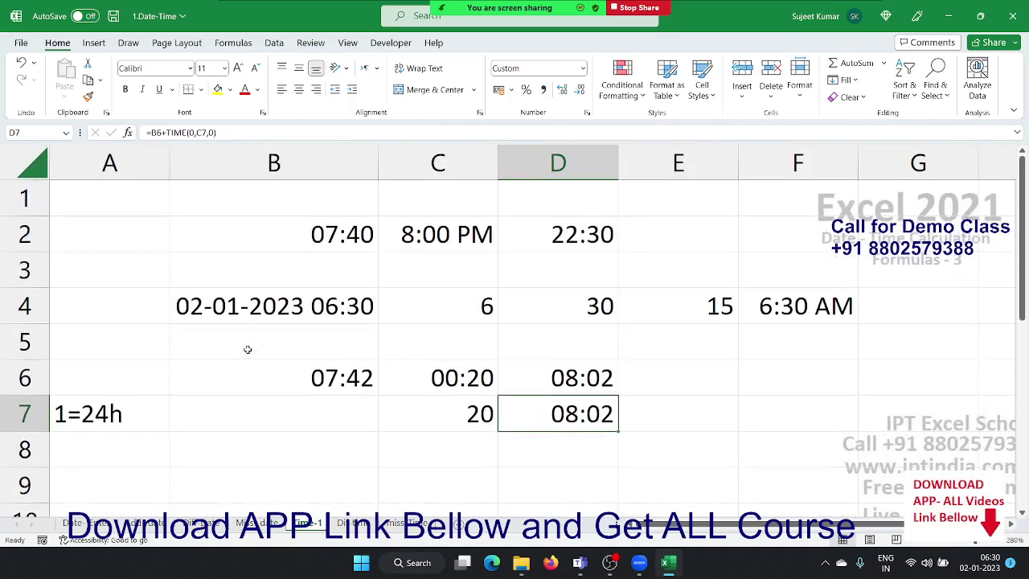
pyautogui.click(16, 170)
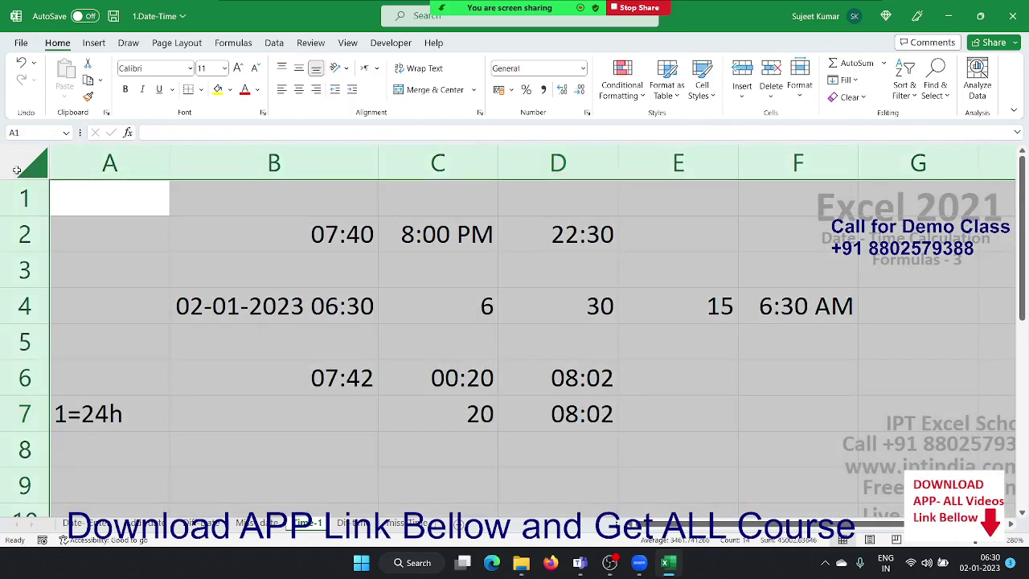
# Clear the Time-1 sheet and enter =NOW() in A2
pyautogui.press('Delete')
pyautogui.press('Down')
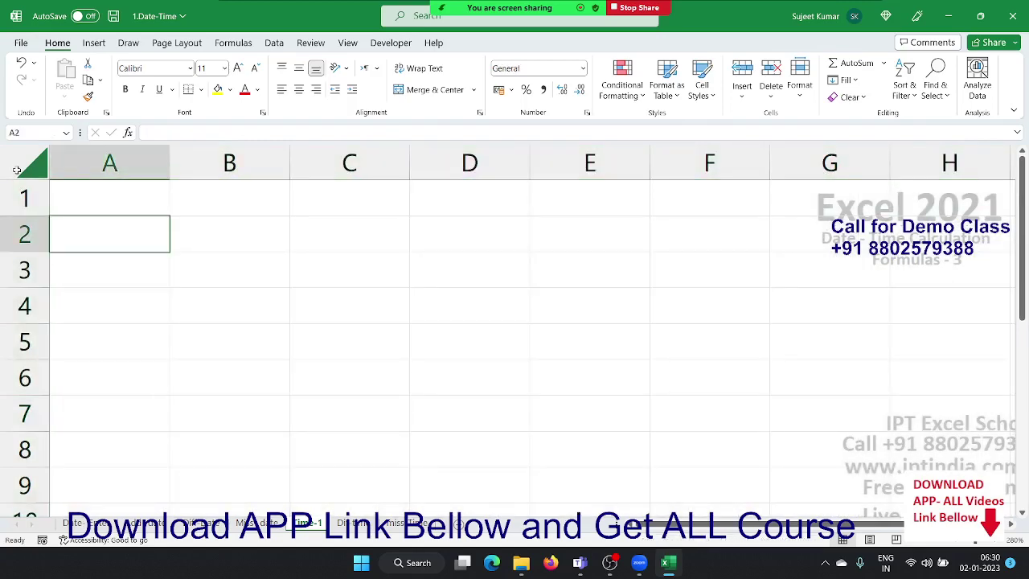
pyautogui.write('=')
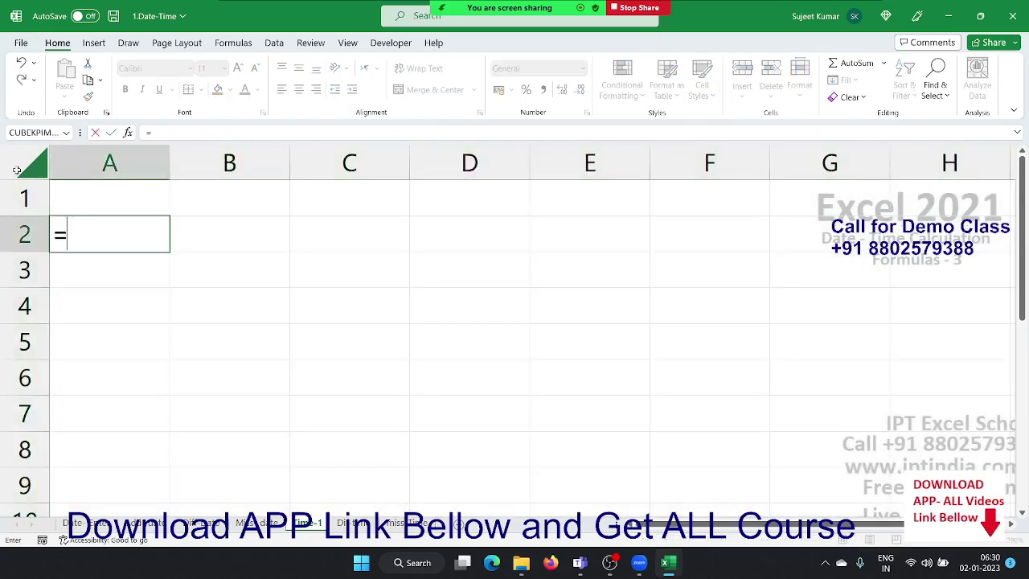
pyautogui.write('now')
pyautogui.press('Tab')
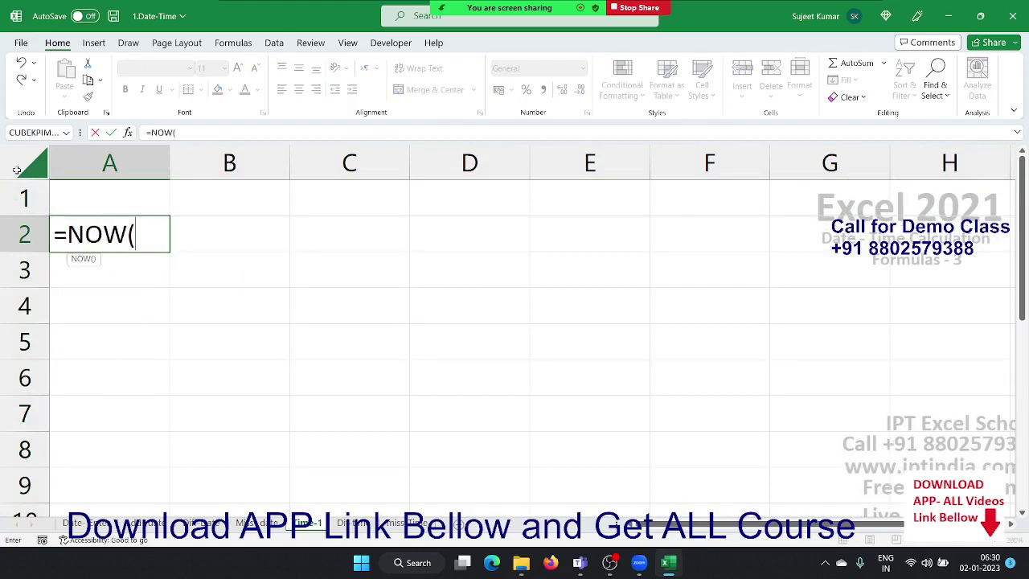
pyautogui.press('Return')
# Extract the hour and minute with =HOUR(A2) in B2 and =MINUTE(A2) in C2
pyautogui.press('Up')
pyautogui.press('Right')
pyautogui.write('=')
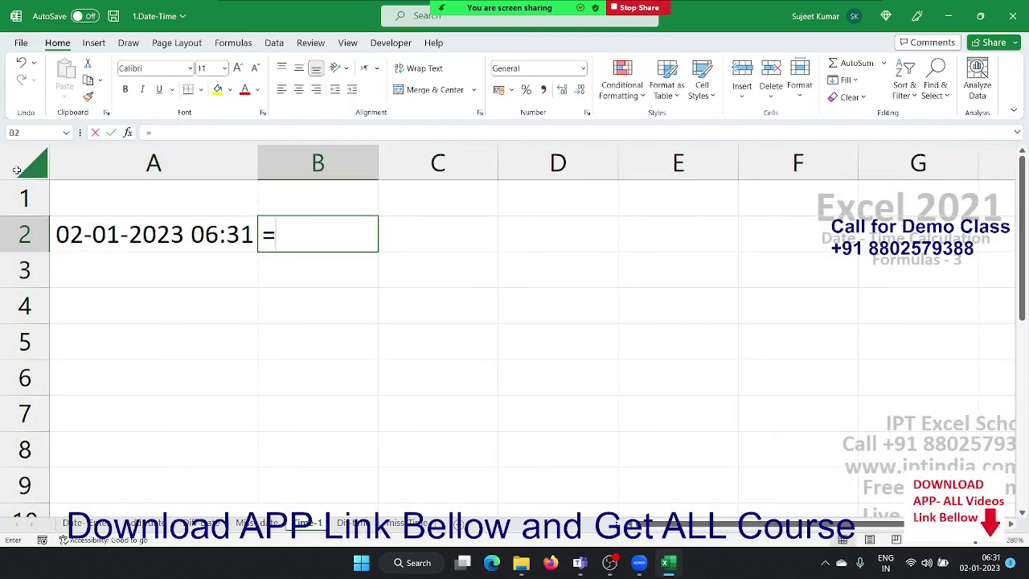
pyautogui.write('ho')
pyautogui.press('Tab')
pyautogui.press('Left')
pyautogui.press('Return')
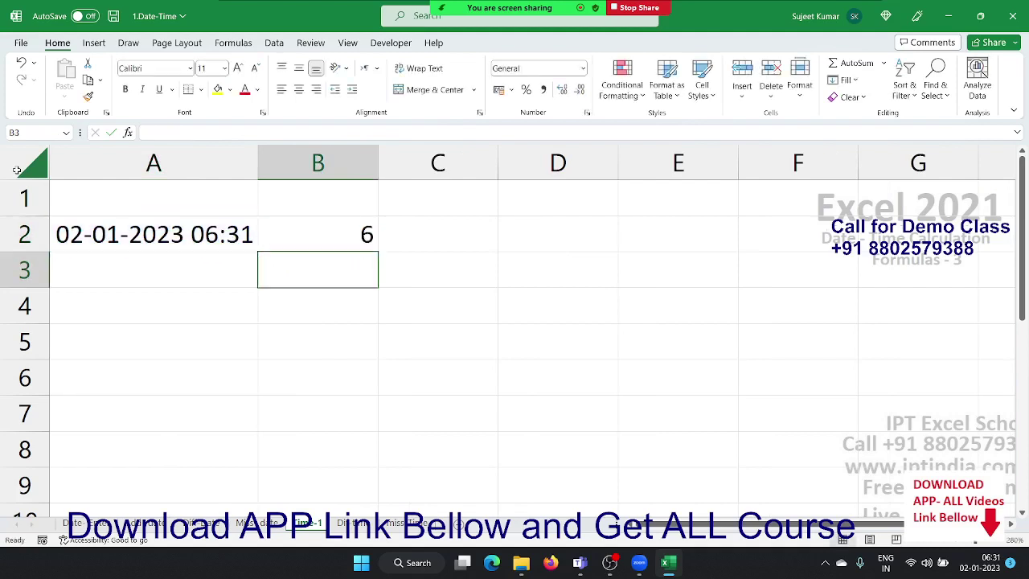
pyautogui.press('Up')
pyautogui.press('Right')
pyautogui.write('=')
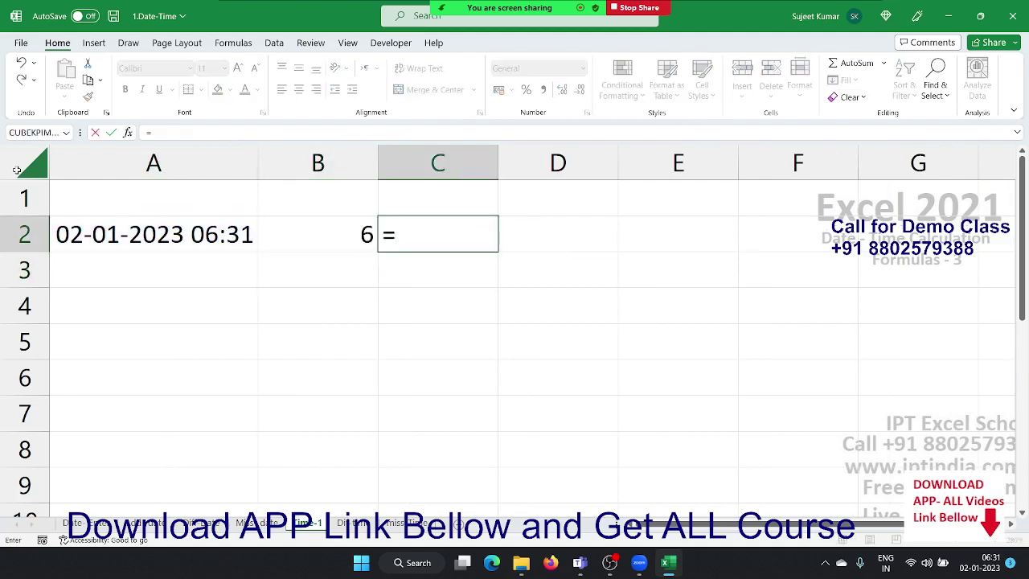
pyautogui.write('min')
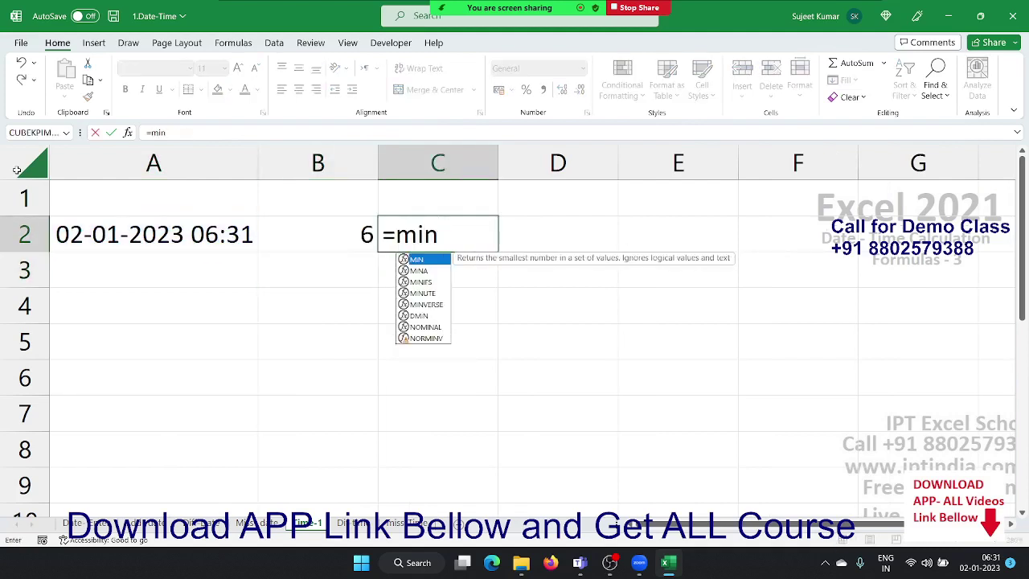
pyautogui.press('Down')
pyautogui.press('Down')
pyautogui.press('Down')
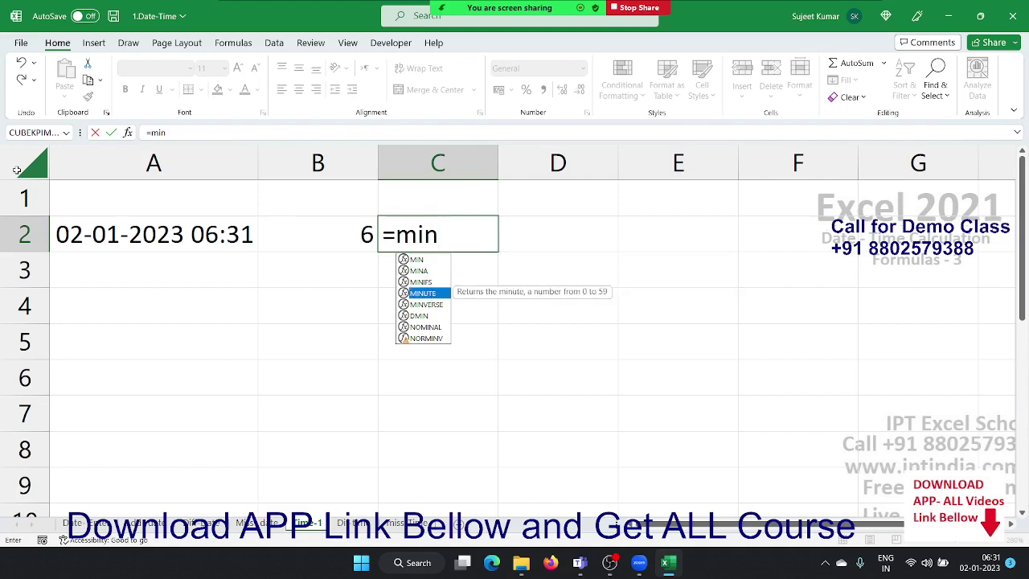
pyautogui.press('Tab')
pyautogui.press('Left')
pyautogui.press('Left')
pyautogui.hotkey('ctrl', 'Return')
# Enter =SECOND(A2) in D2, discarding an accidental SEQUENCE entry
pyautogui.press('Right')
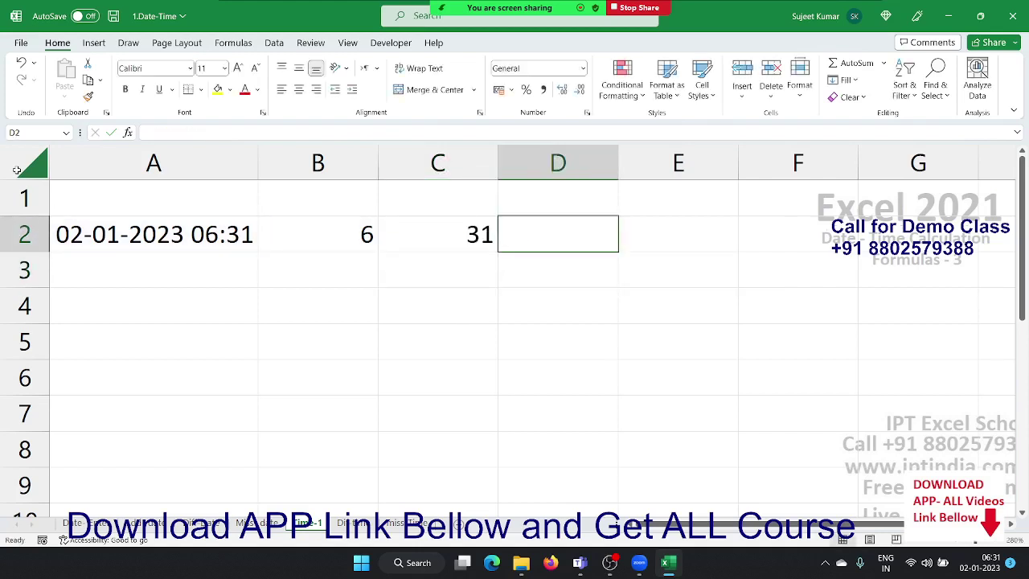
pyautogui.write('=')
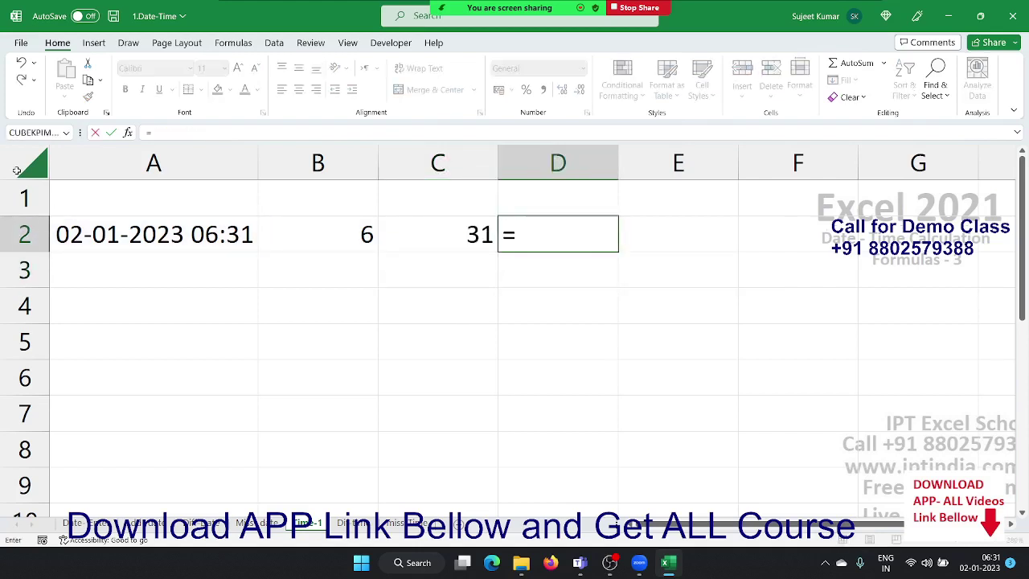
pyautogui.write('se')
pyautogui.press('Down')
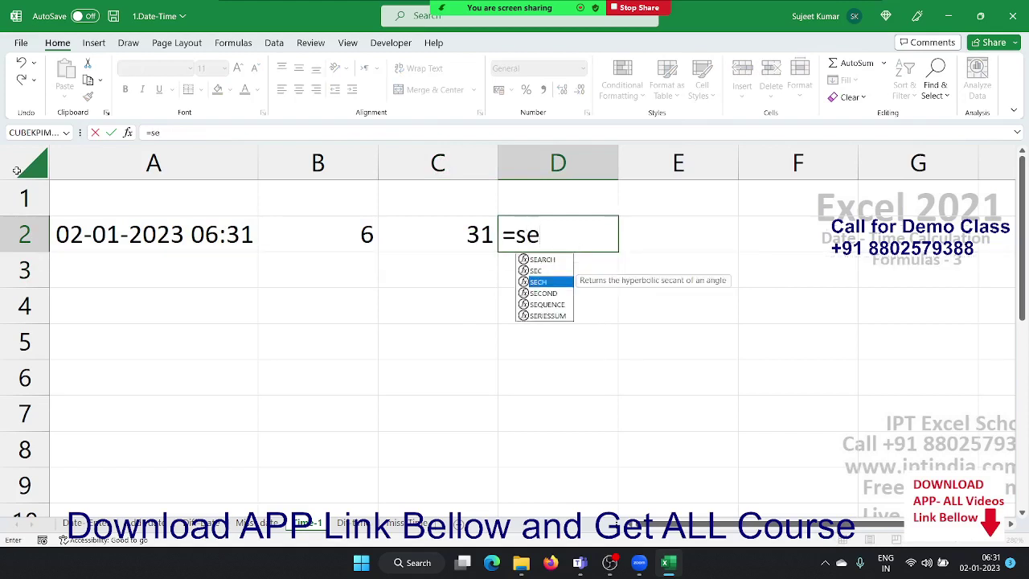
pyautogui.press('Down')
pyautogui.press('Down')
pyautogui.press('Down')
pyautogui.press('Tab')
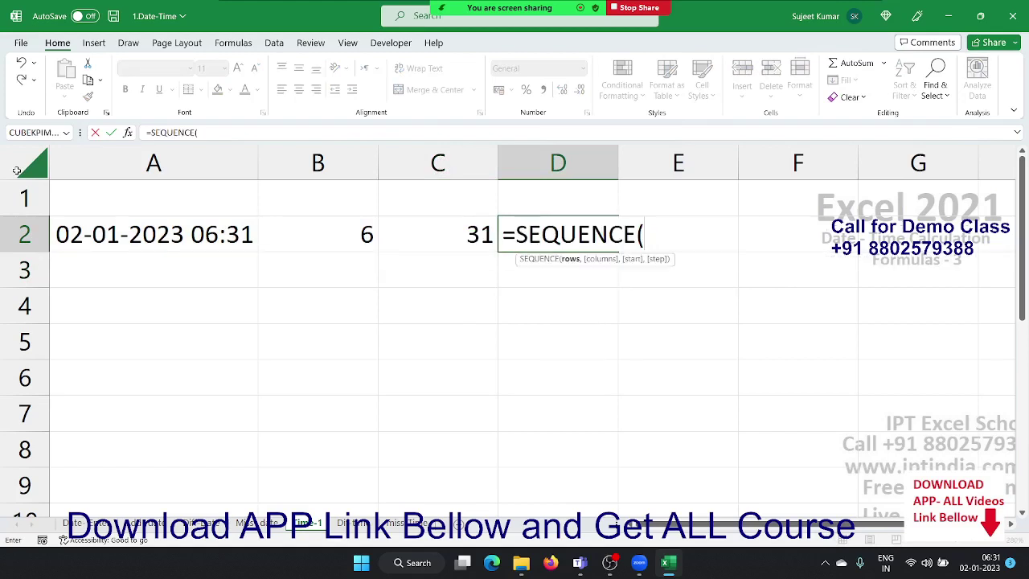
pyautogui.press('Escape')
pyautogui.write('=se')
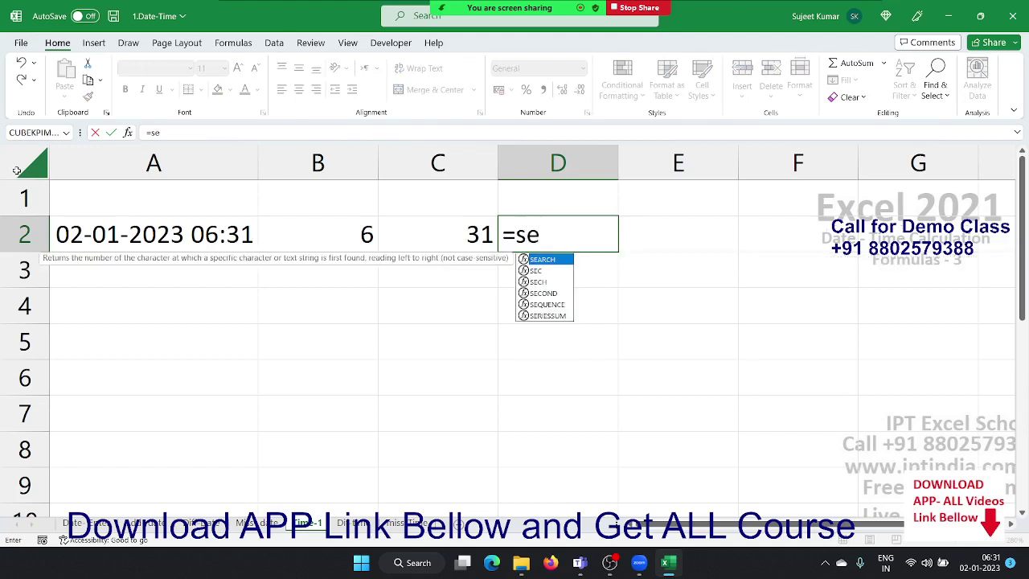
pyautogui.press('Down')
pyautogui.press('Down')
pyautogui.press('Down')
pyautogui.press('Tab')
pyautogui.press('Left')
pyautogui.press('Left')
pyautogui.press('Left')
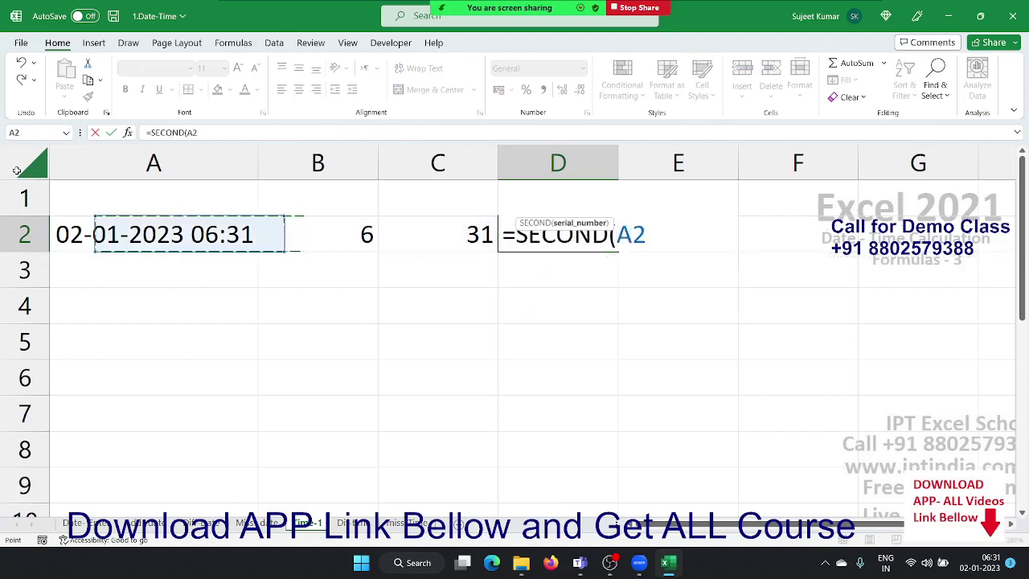
pyautogui.press('Return')
pyautogui.press('Up')
# Rebuild the time in E3 with =TIME(B2,C2,D2), giving 6:31 AM
pyautogui.press('Right')
pyautogui.press('Down')
pyautogui.press('Down')
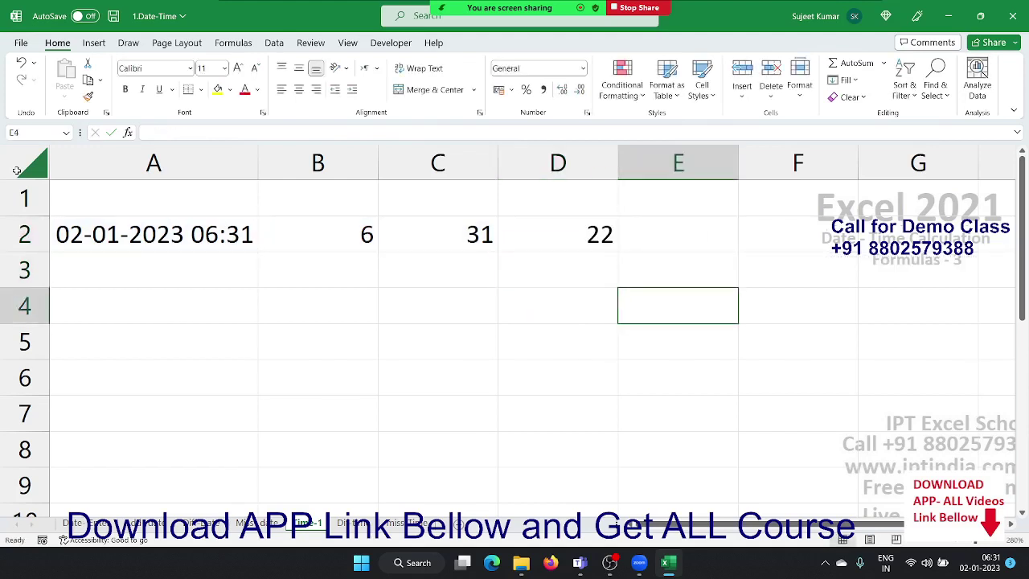
pyautogui.press('Up')
pyautogui.write('=')
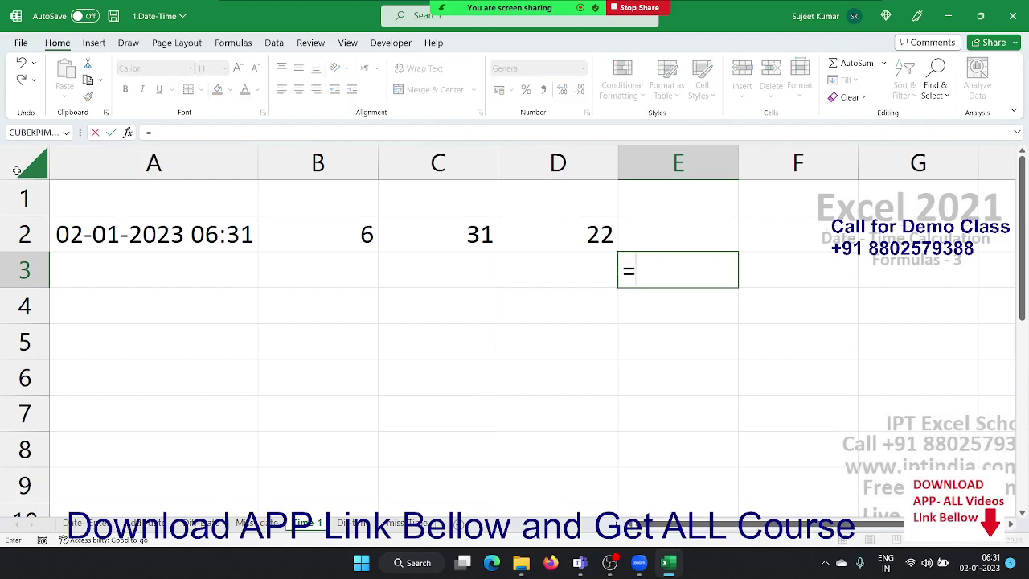
pyautogui.write('tim')
pyautogui.press('Tab')
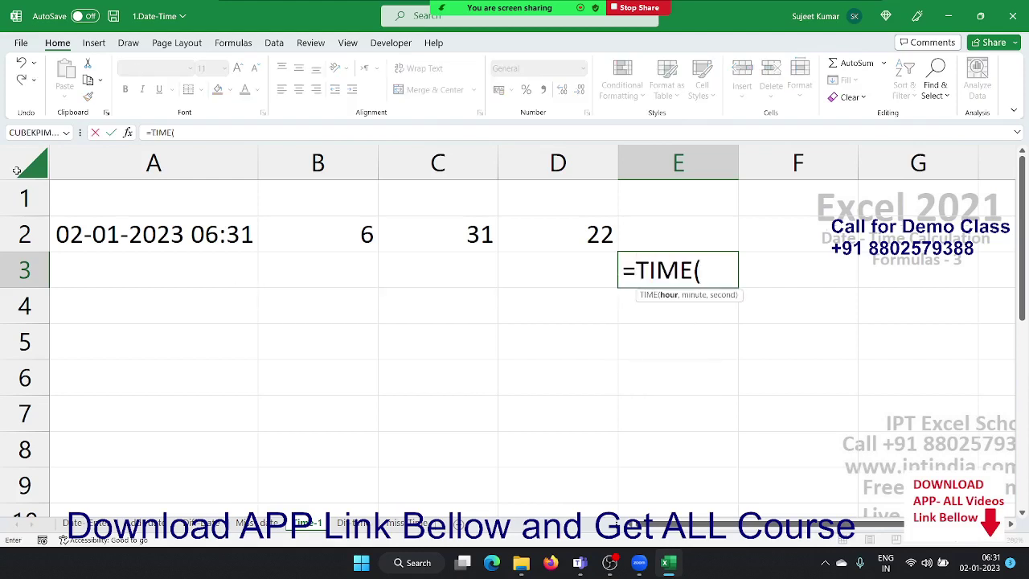
pyautogui.press('Left')
pyautogui.press('Left')
pyautogui.press('Up')
pyautogui.press('Left')
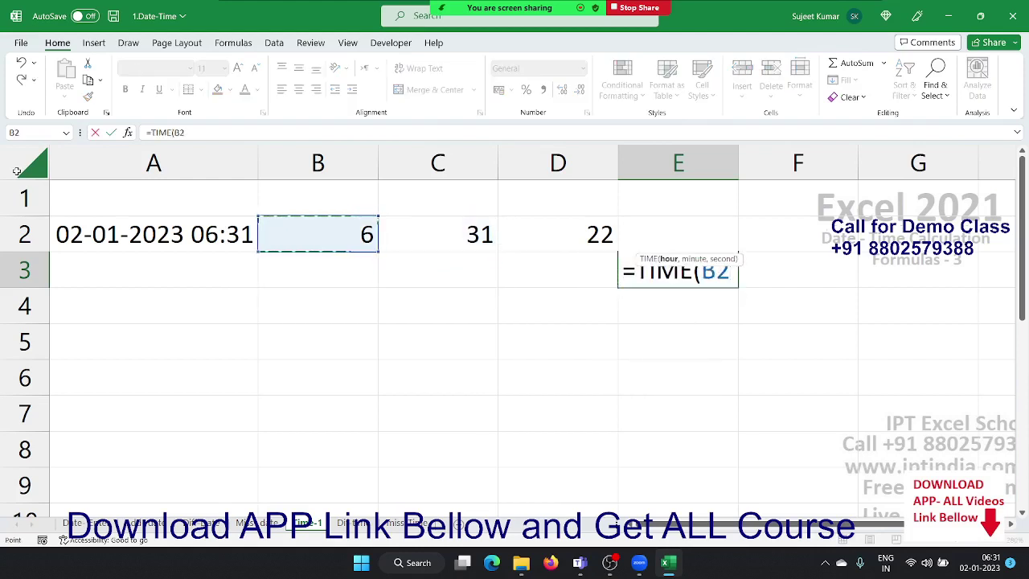
pyautogui.write(',')
pyautogui.press('Up')
pyautogui.press('Up')
pyautogui.press('Left')
pyautogui.press('Left')
pyautogui.press('Down')
pyautogui.write(',')
pyautogui.press('Up')
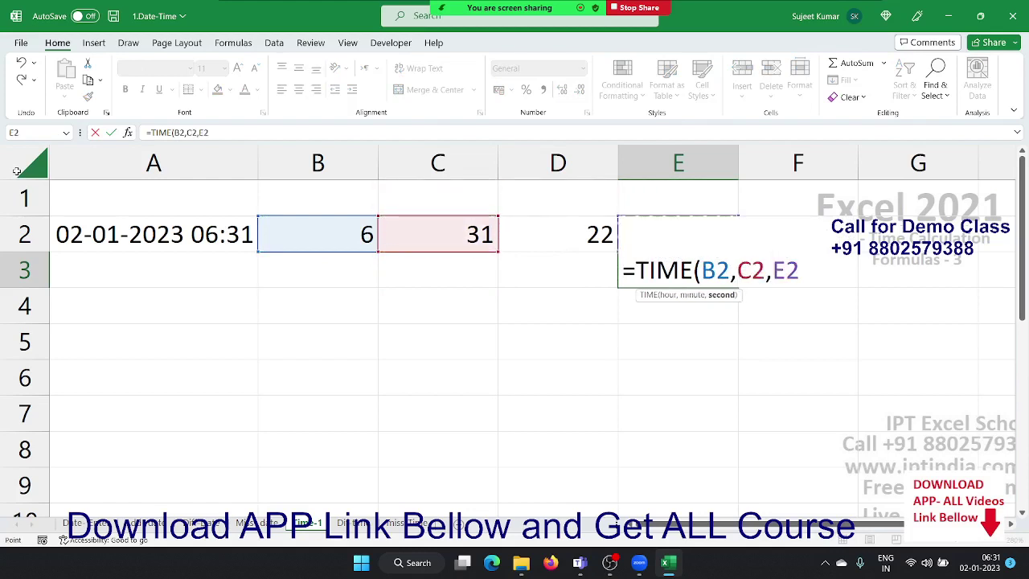
pyautogui.press('Left')
pyautogui.press('Return')
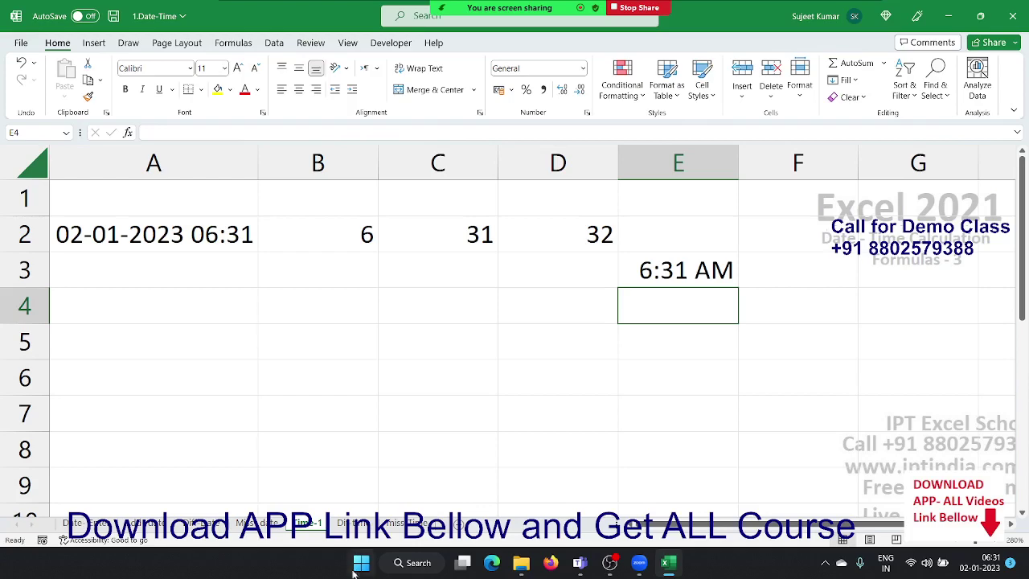
# Delete all contents of the Dif-Time sheet and return to cell A1
pyautogui.click(356, 534)
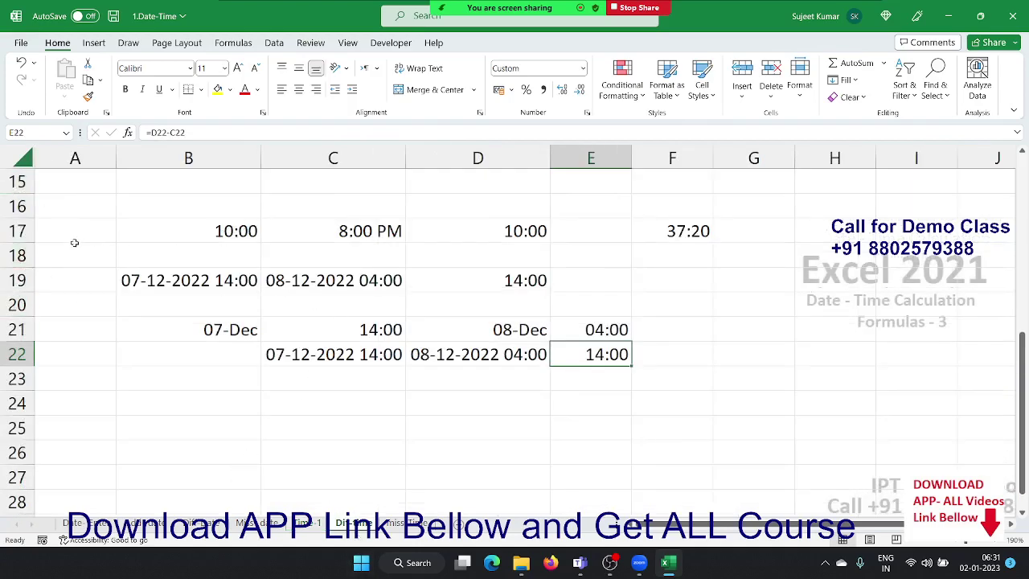
pyautogui.scroll(5, 73, 241)
pyautogui.click(30, 161)
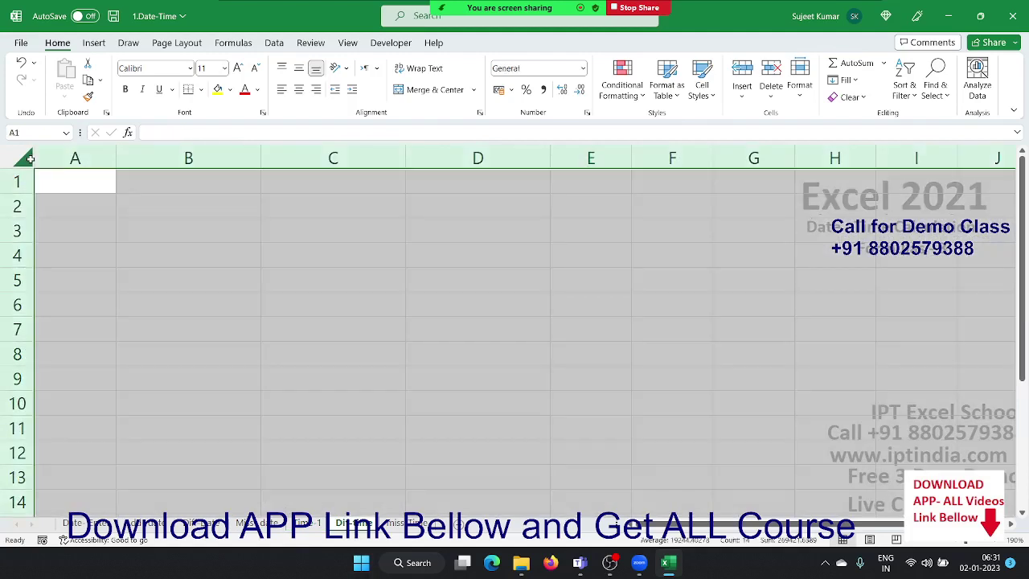
pyautogui.press('Delete')
pyautogui.click(62, 196)
pyautogui.press('Up')
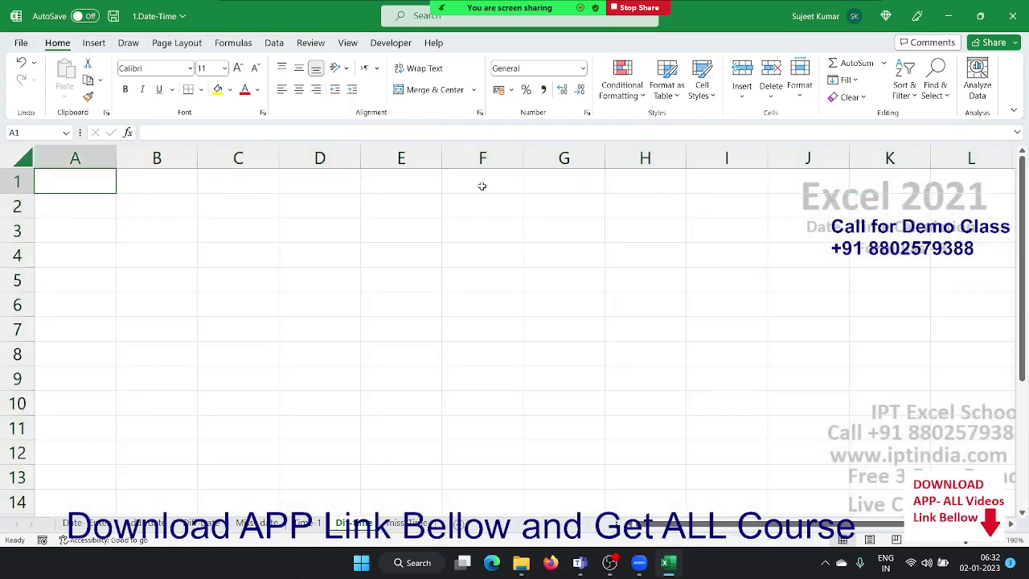
pyautogui.press('Right')
# Stamp the current time in B2 and enter 6:00 pm (18:00) in C2
pyautogui.press('Left')
pyautogui.press('Down')
pyautogui.press('Right')
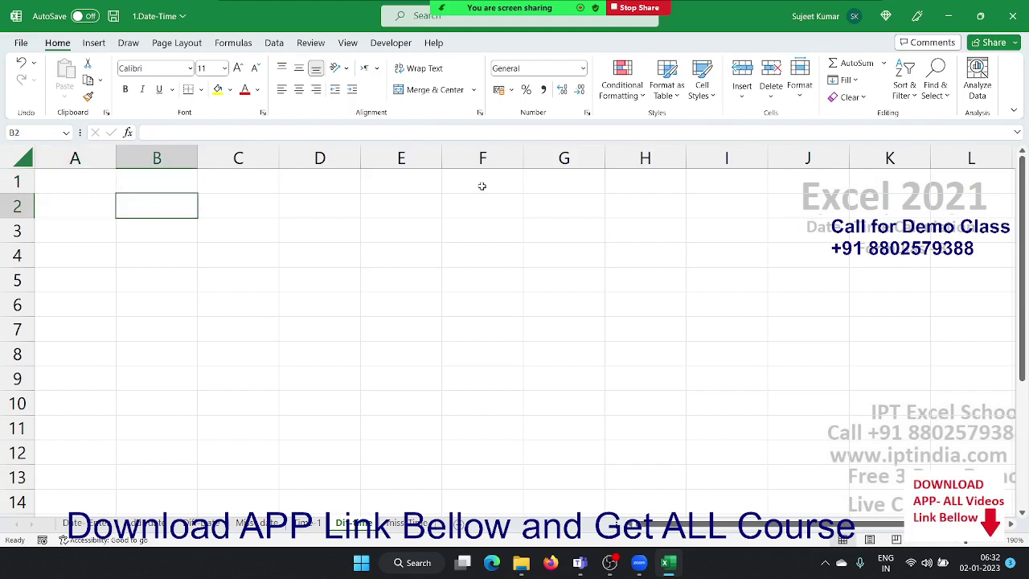
pyautogui.hotkey('ctrl', 'shift', ';')
pyautogui.press('Tab')
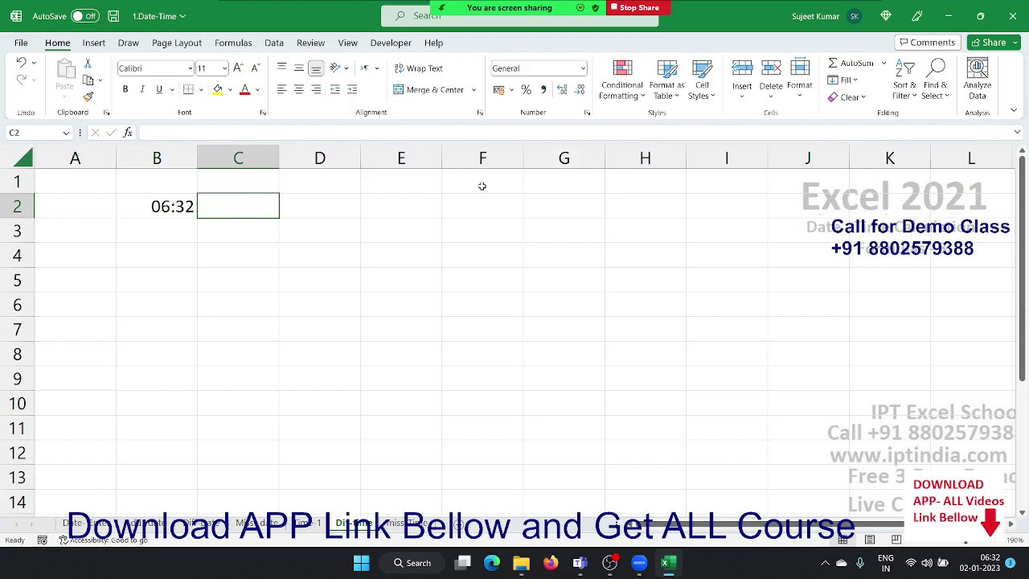
pyautogui.write('6:')
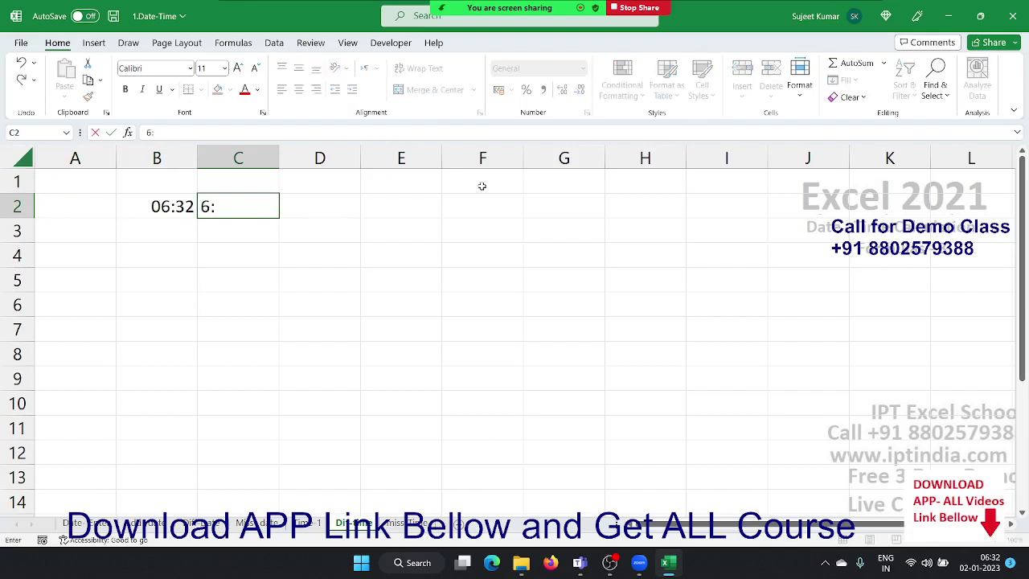
pyautogui.write('00')
pyautogui.press('Tab')
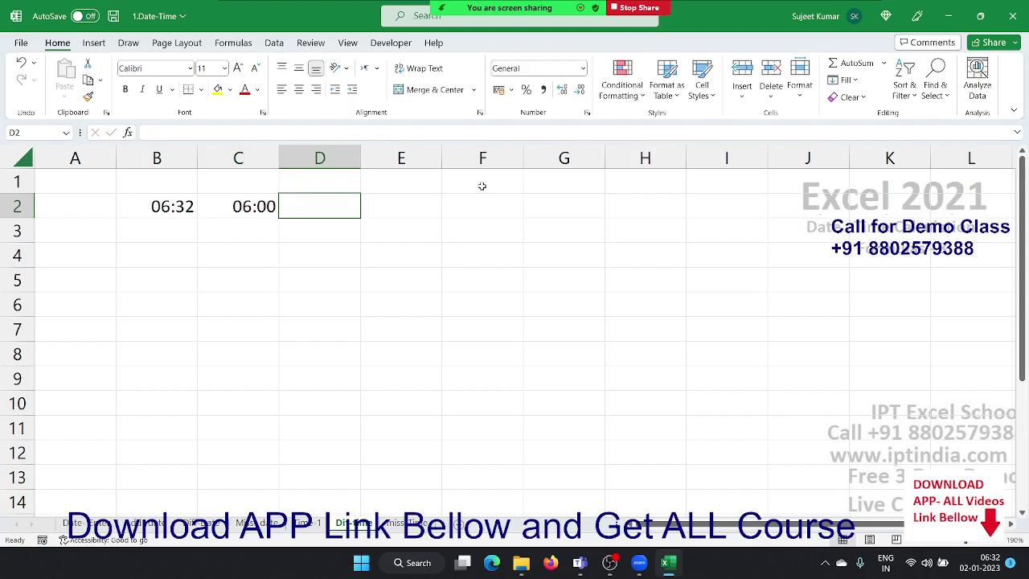
pyautogui.press('Down')
pyautogui.press('Up')
pyautogui.press('Left')
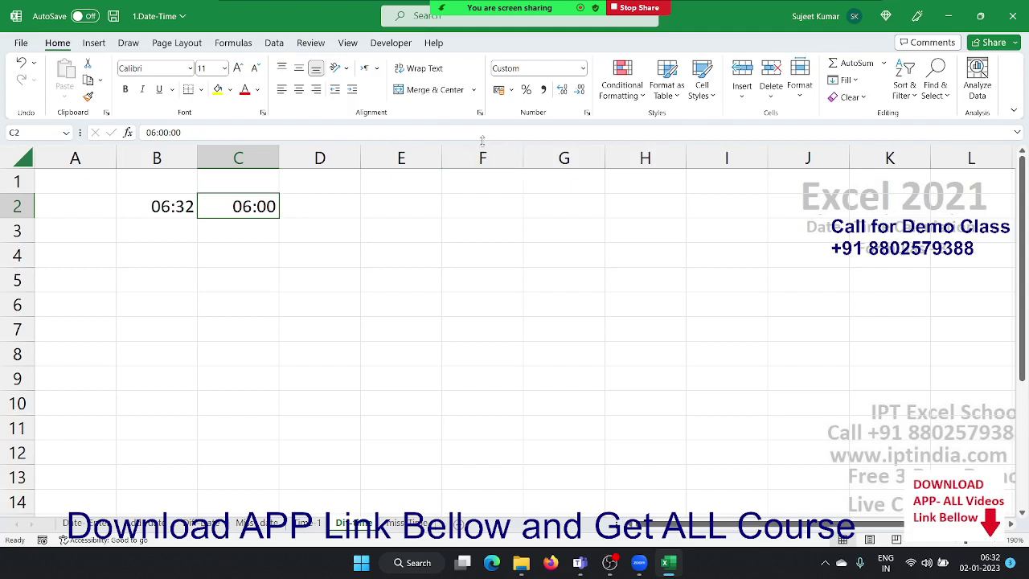
pyautogui.click(202, 133)
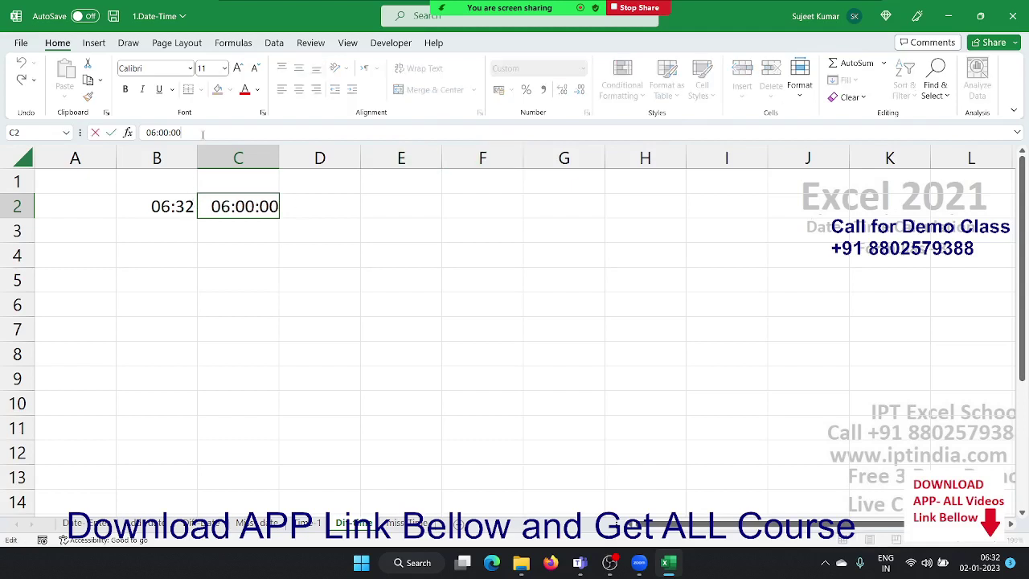
pyautogui.write(' pm')
pyautogui.press('Return')
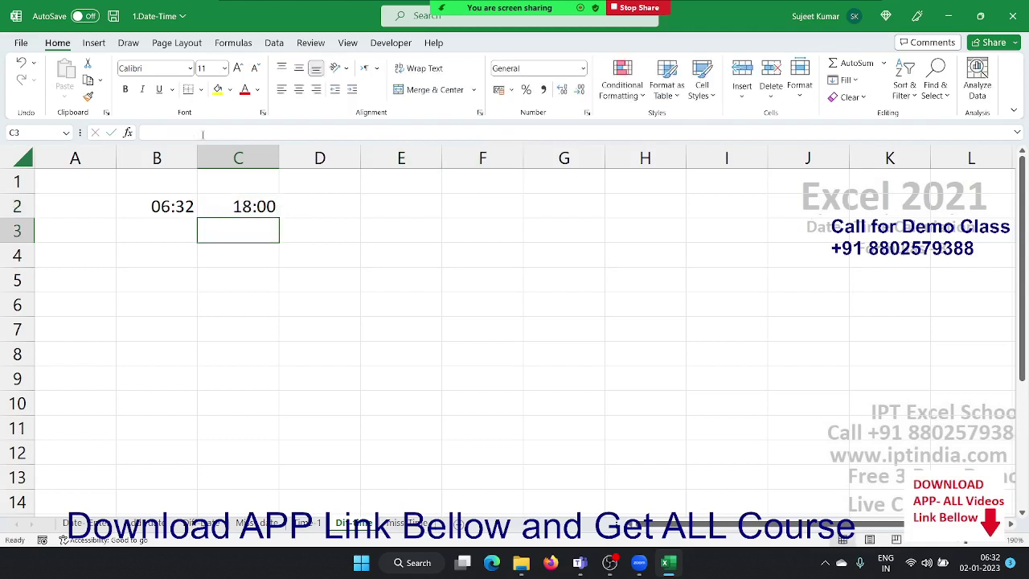
# Enter =C2-B2 in D2 to get the 11:28 difference
pyautogui.press('Up')
pyautogui.press('Right')
pyautogui.write('=')
pyautogui.press('Left')
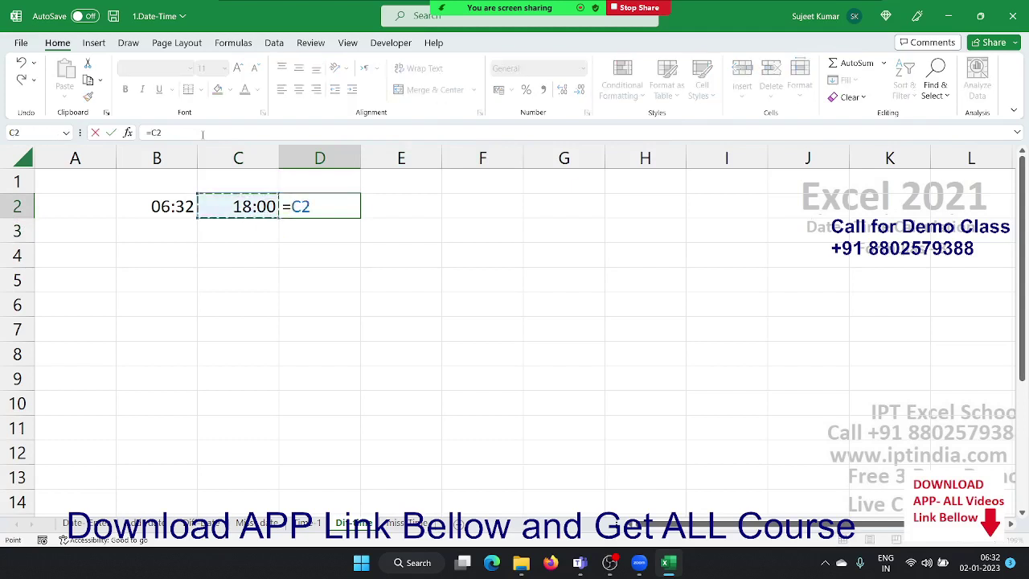
pyautogui.write('-')
pyautogui.press('Return')
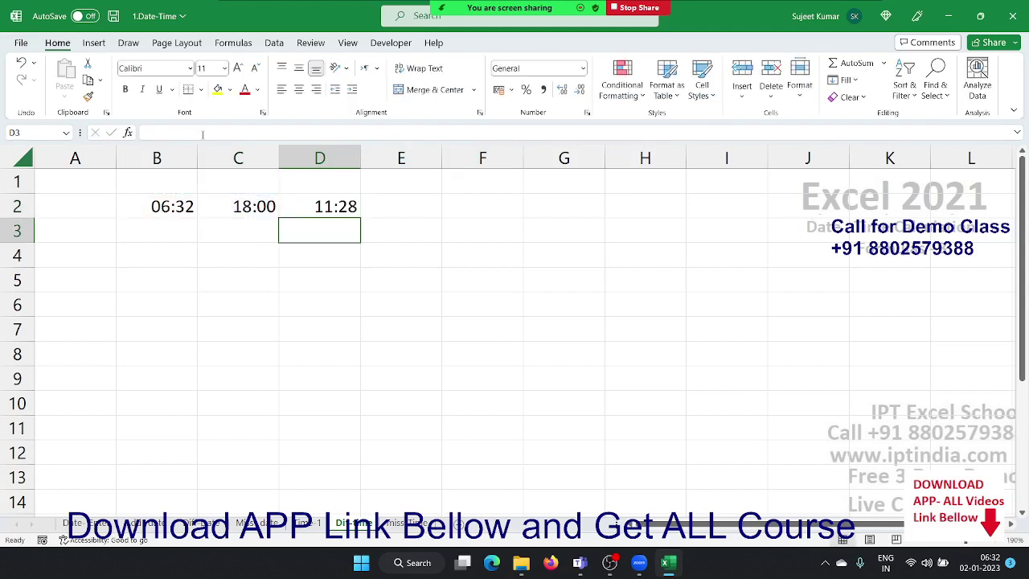
pyautogui.press('Left')
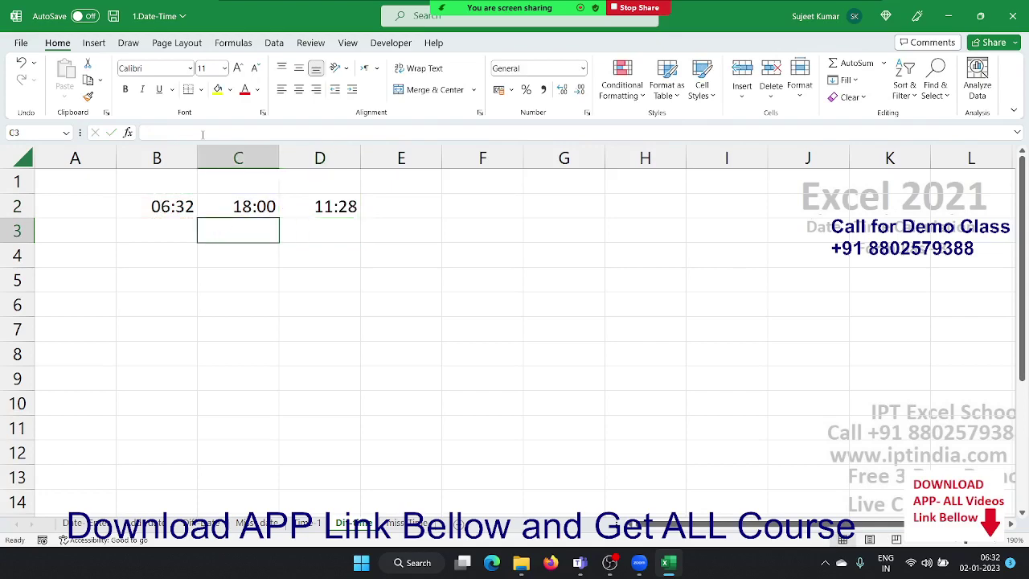
pyautogui.press('Left')
# On the time-examples sheet, inspect D2's HOUR(C2) and C4's HOUR(B4) formulas for 37:20:40
pyautogui.click(406, 524)
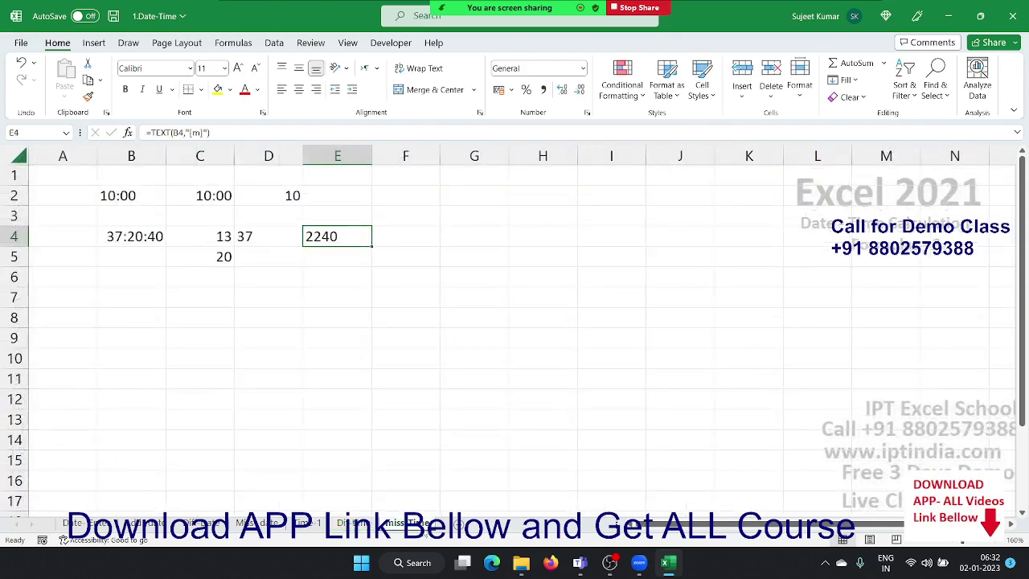
pyautogui.click(198, 195)
pyautogui.click(269, 184)
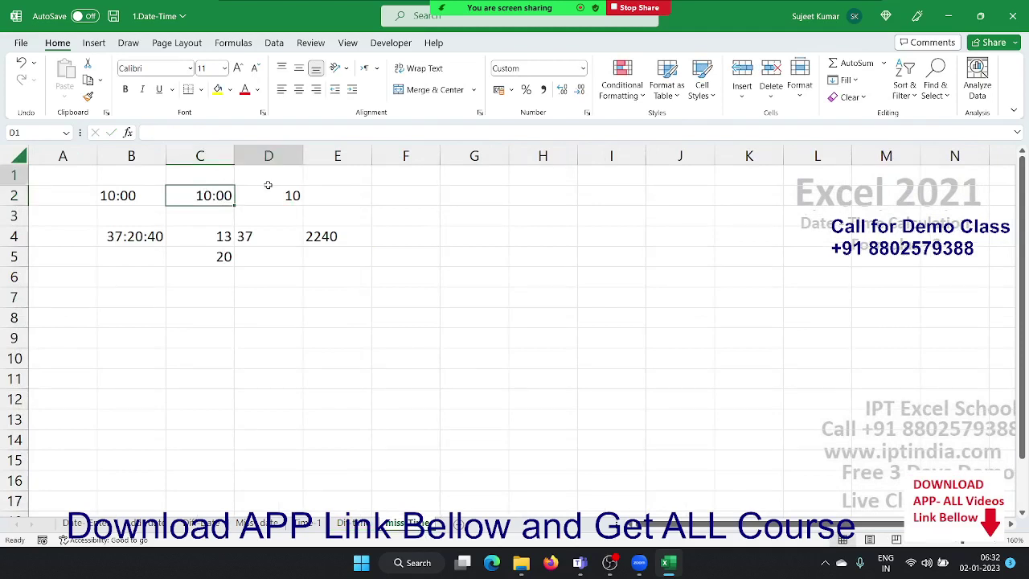
pyautogui.click(268, 195)
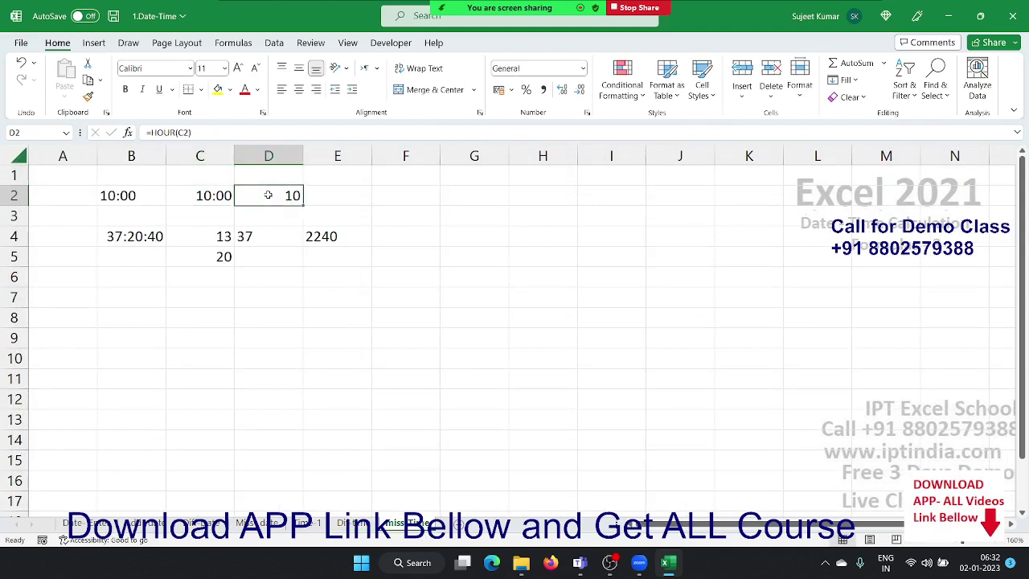
pyautogui.doubleClick(269, 194)
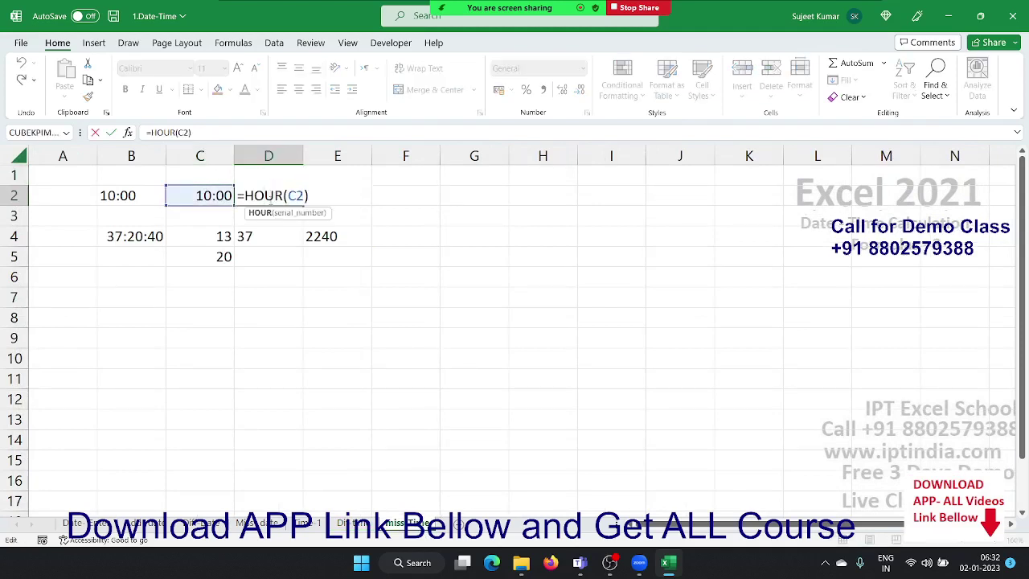
pyautogui.click(129, 236)
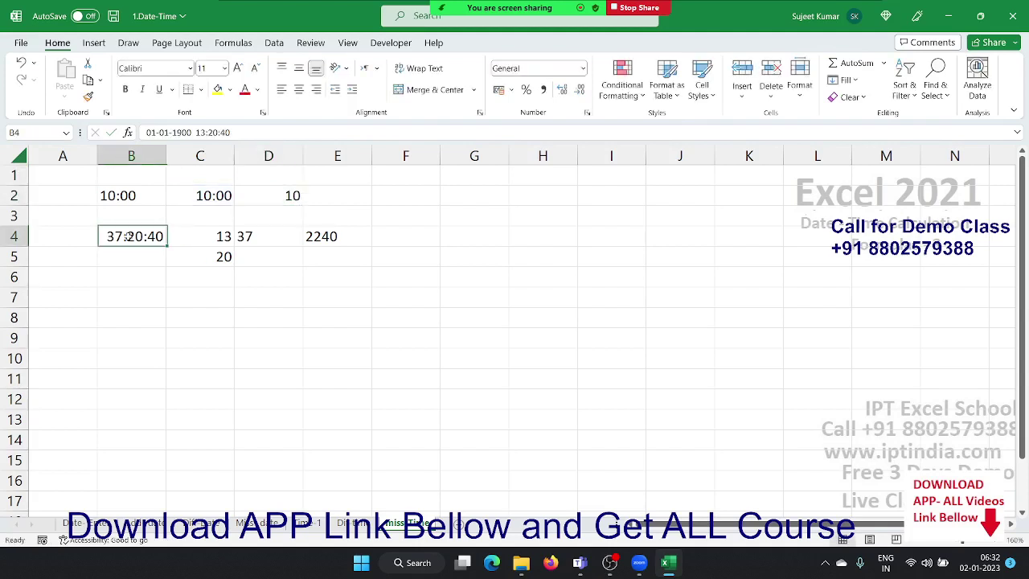
pyautogui.doubleClick(131, 236)
pyautogui.press('Escape')
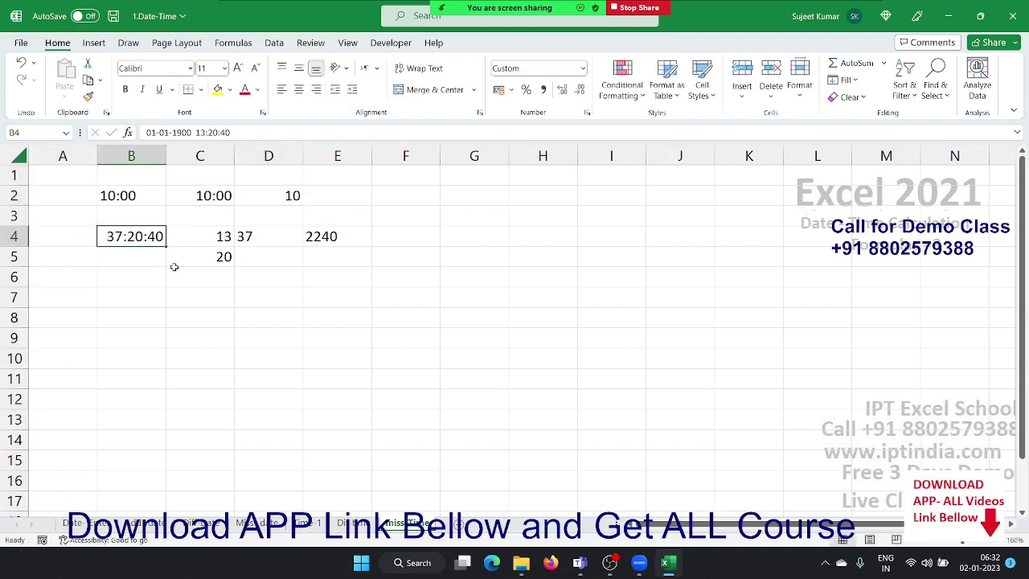
pyautogui.click(214, 236)
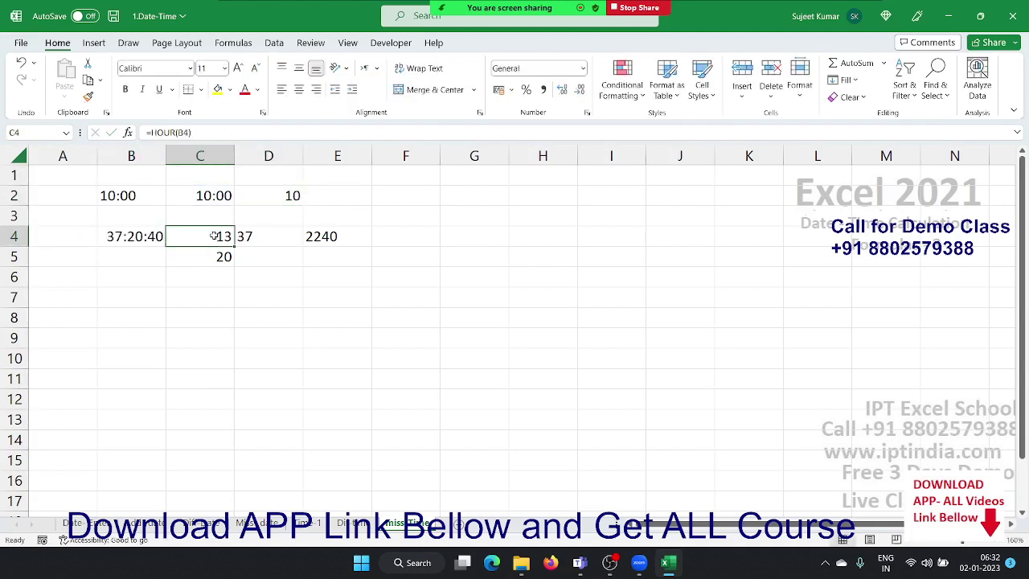
pyautogui.doubleClick(214, 236)
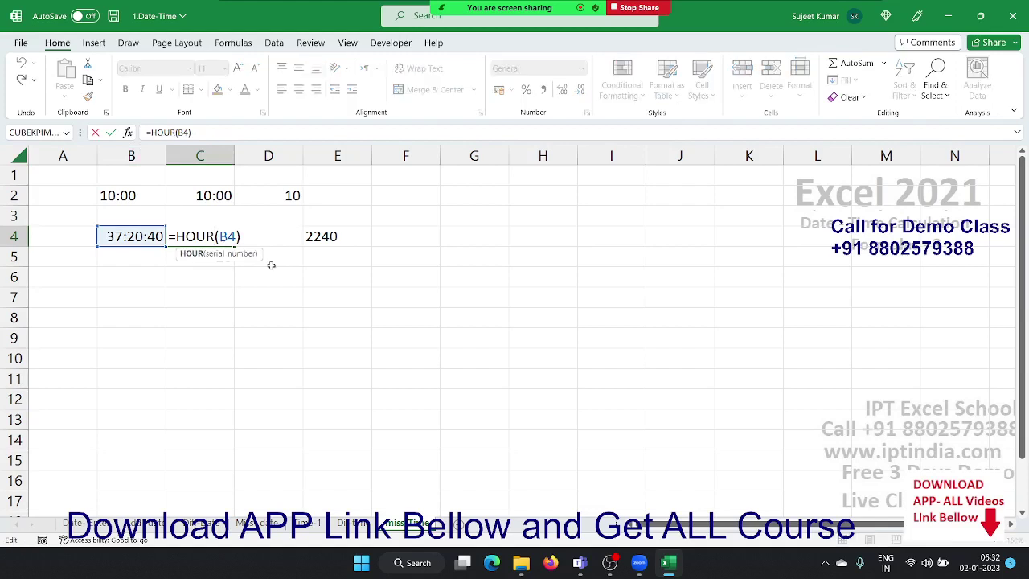
pyautogui.hotkey('ctrl', 'Return')
# Inspect D4's TEXT "[h]" and E4's TEXT "[m]" formulas, giving 37 and 2240
pyautogui.doubleClick(259, 237)
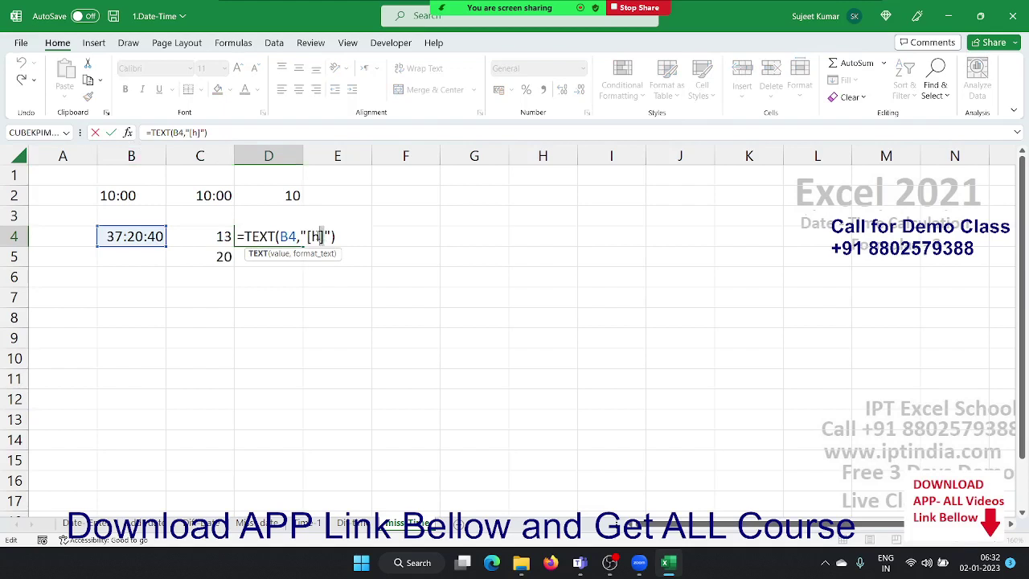
pyautogui.moveTo(325, 236); pyautogui.dragTo(307, 237)
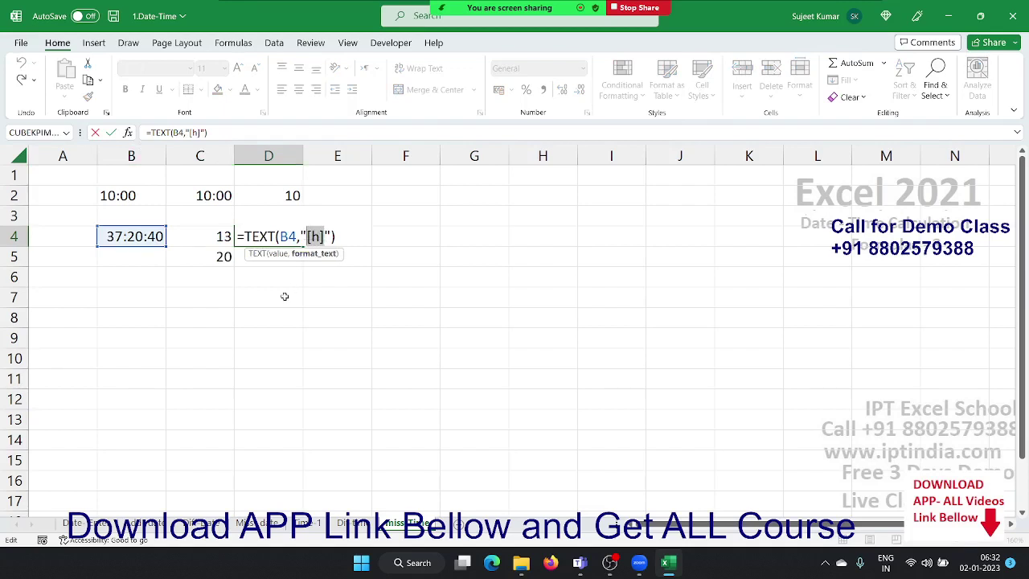
pyautogui.press('Escape')
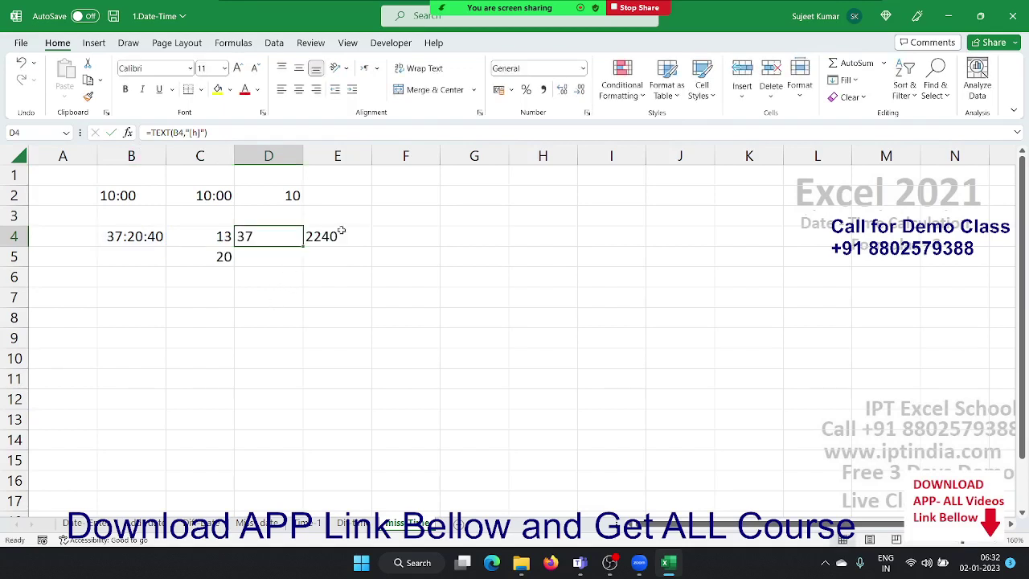
pyautogui.doubleClick(342, 235)
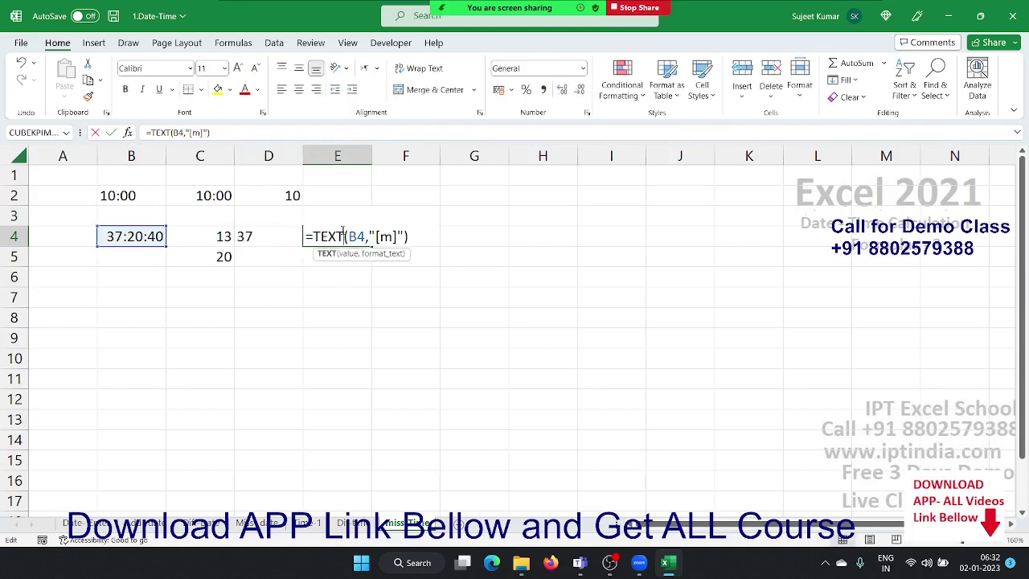
pyautogui.click(381, 254)
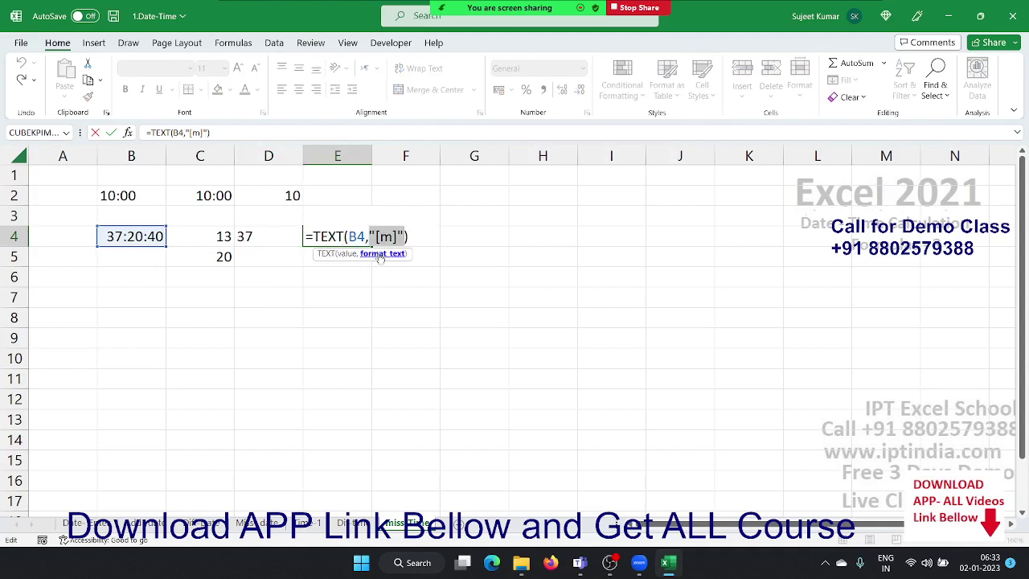
pyautogui.click(88, 523)
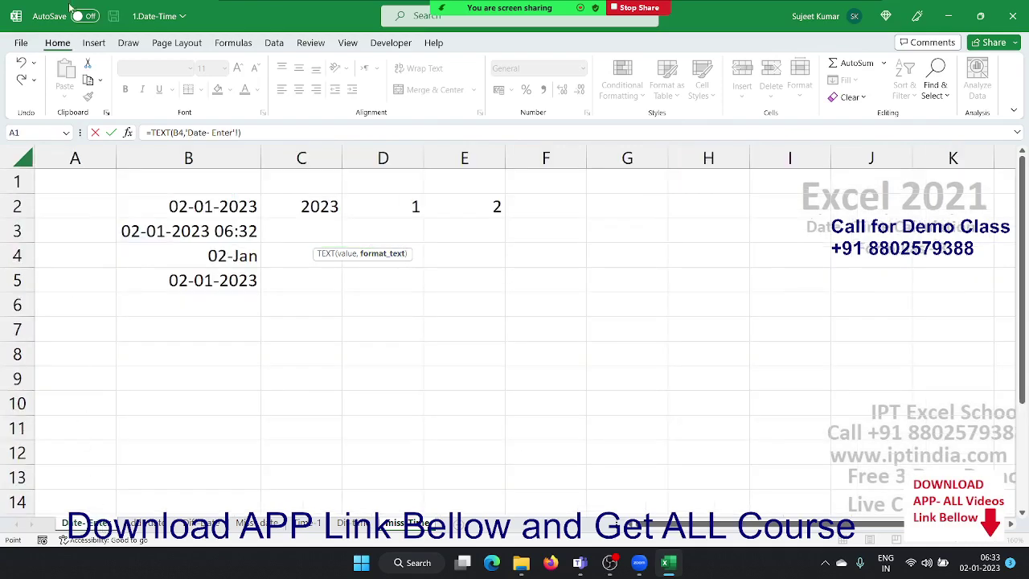
# Cancel the stray formula edit keeping E4 at 2240, save the workbook, and close Excel
pyautogui.click(289, 345)
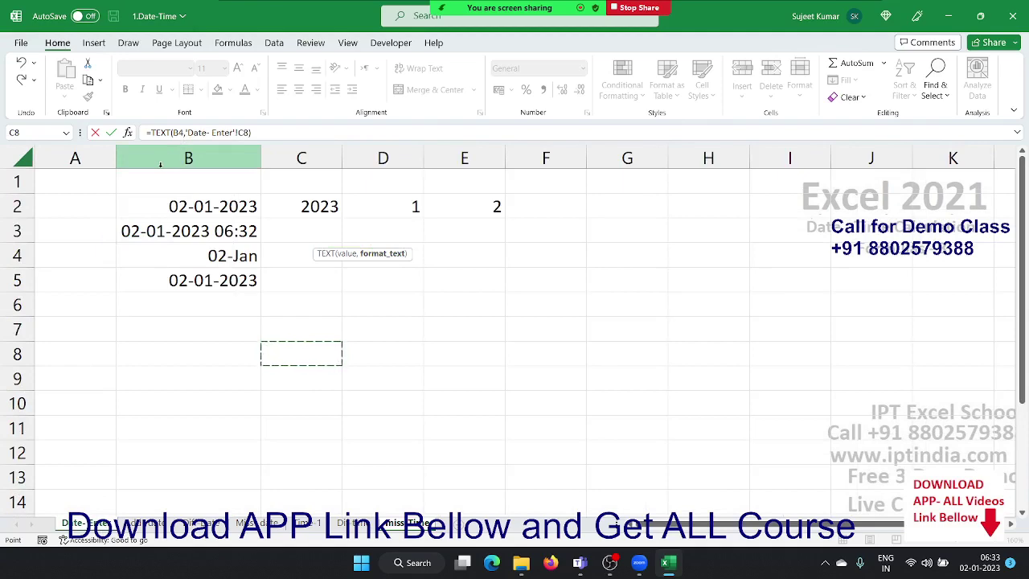
pyautogui.click(468, 329)
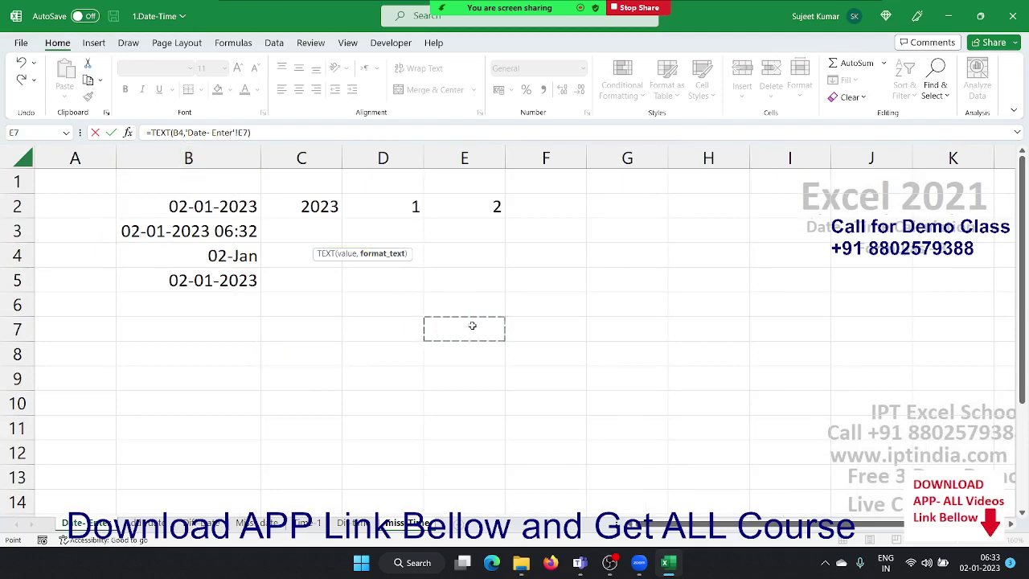
pyautogui.press('Escape')
pyautogui.hotkey('ctrl', 's')
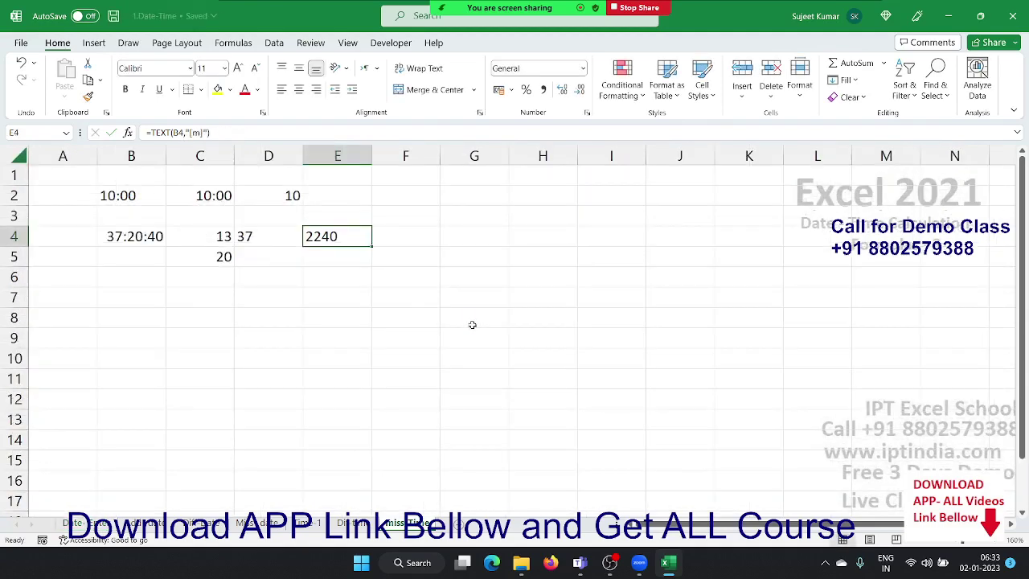
pyautogui.click(1021, 13)
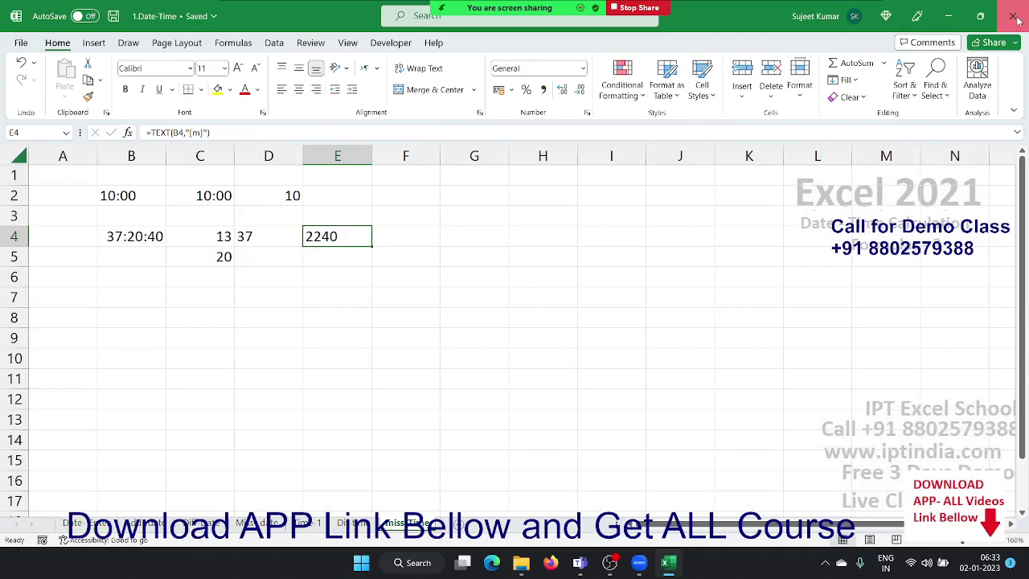